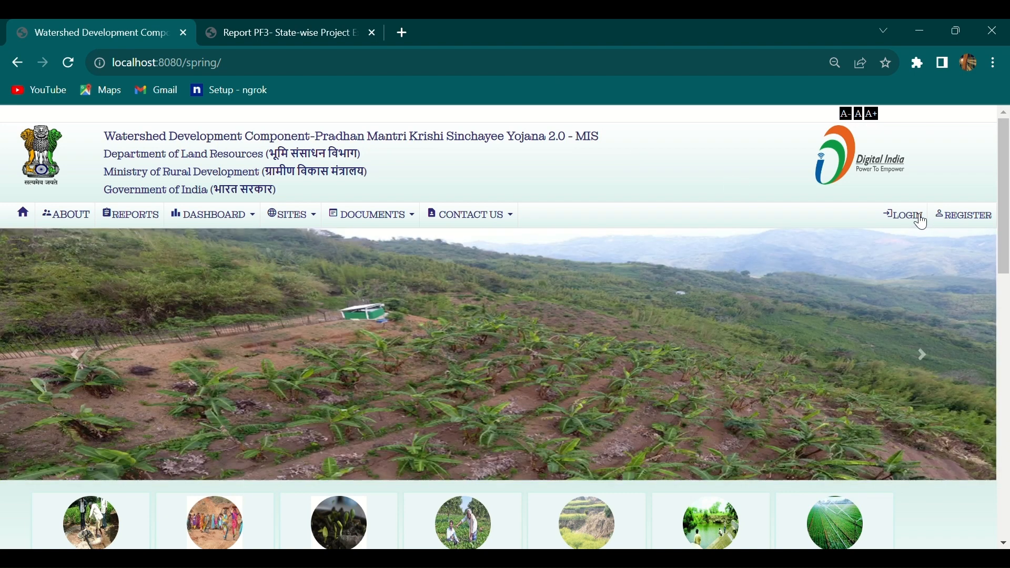
Go from the MIS home page to the login page.
{"action": "left_click", "coordinate": [921, 220]}
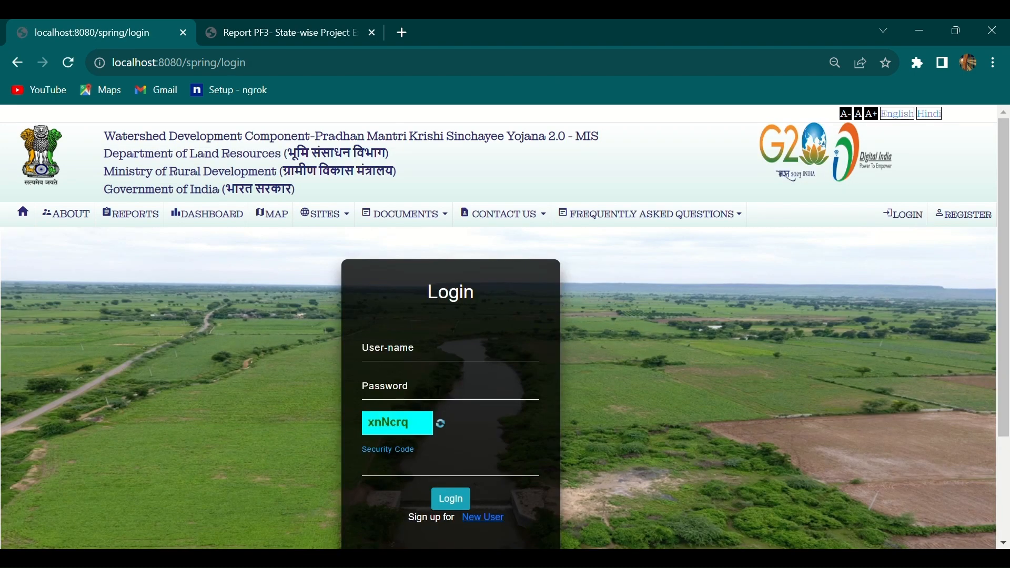
Log in with the PIA account's user name, password and the displayed security code.
{"action": "left_click", "coordinate": [429, 365]}
{"action": "type", "text": "pi"}
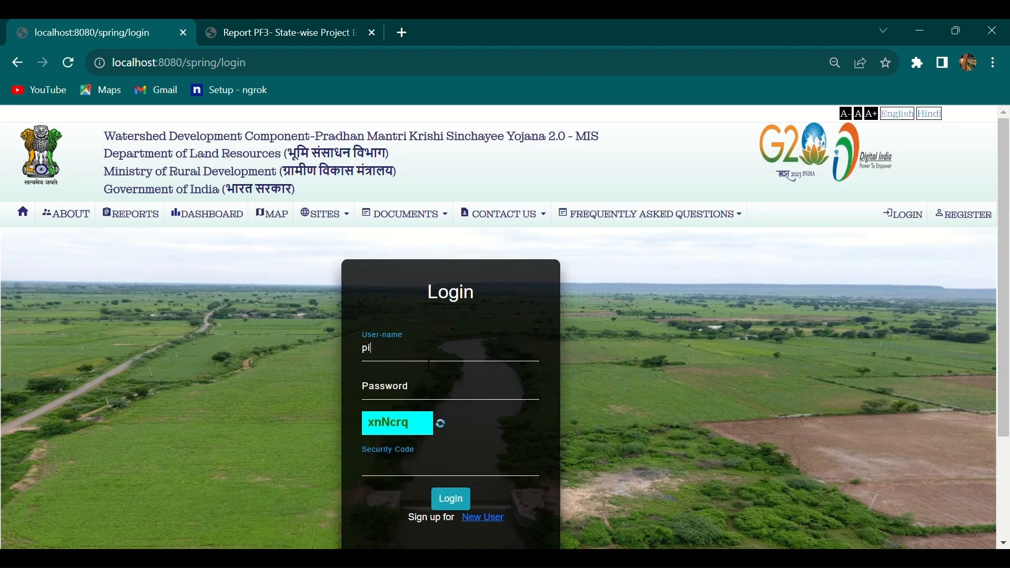
{"action": "type", "text": "23433nm"}
{"action": "key", "text": "Tab"}
{"action": "type", "text": "p••••"}
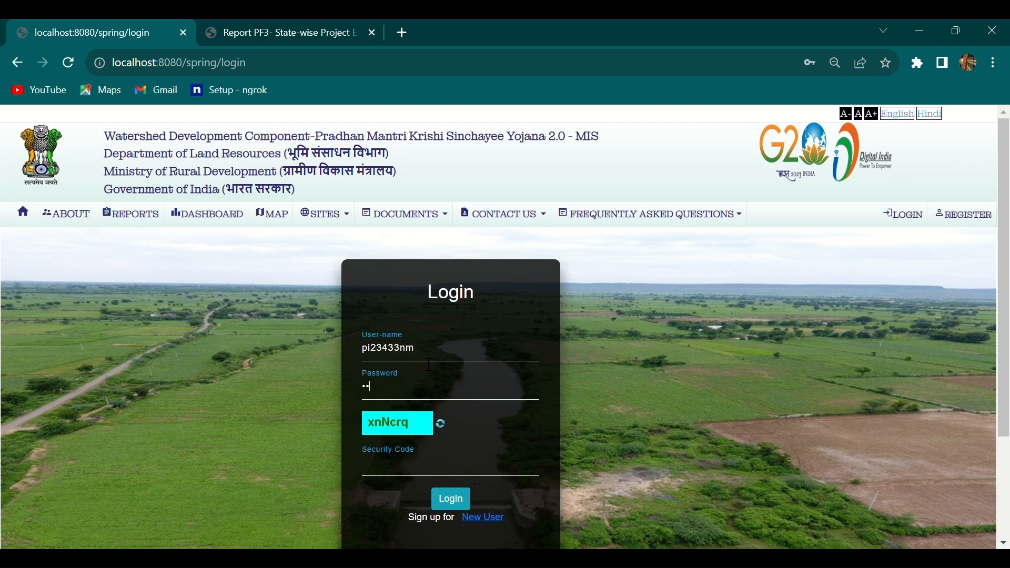
{"action": "type", "text": "••"}
{"action": "key", "text": "Tab"}
{"action": "key", "text": "Tab"}
{"action": "type", "text": "xnNcrq"}
{"action": "left_click", "coordinate": [458, 499]}
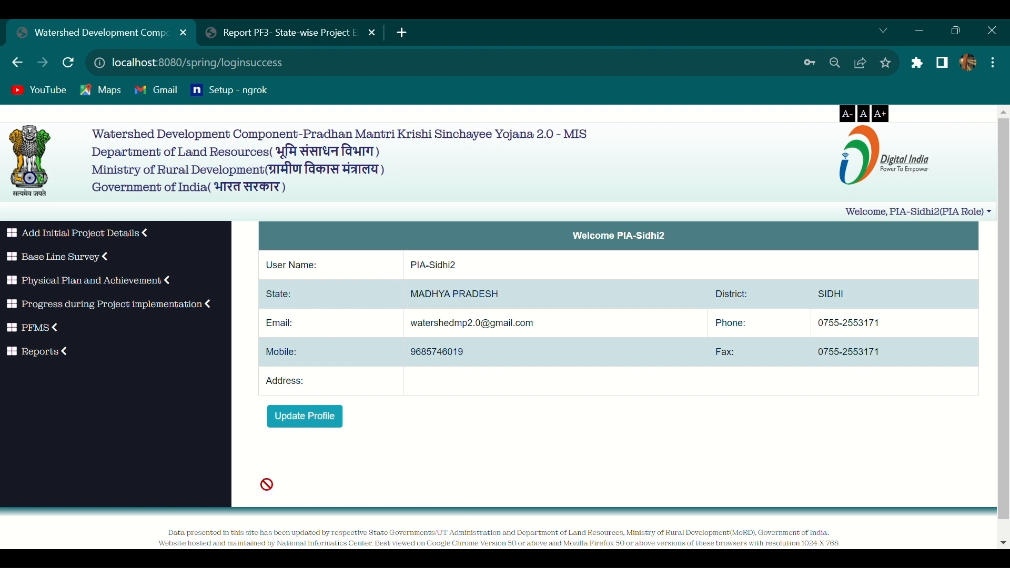
Open PFMS > Transaction Mapping with Project from the left sidebar.
{"action": "left_click", "coordinate": [42, 329]}
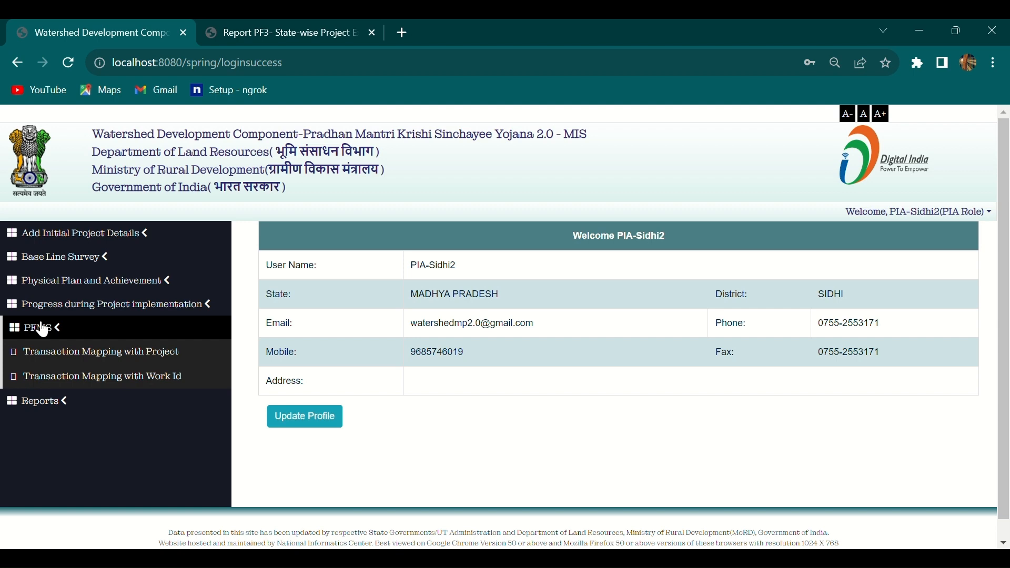
{"action": "left_click", "coordinate": [69, 355]}
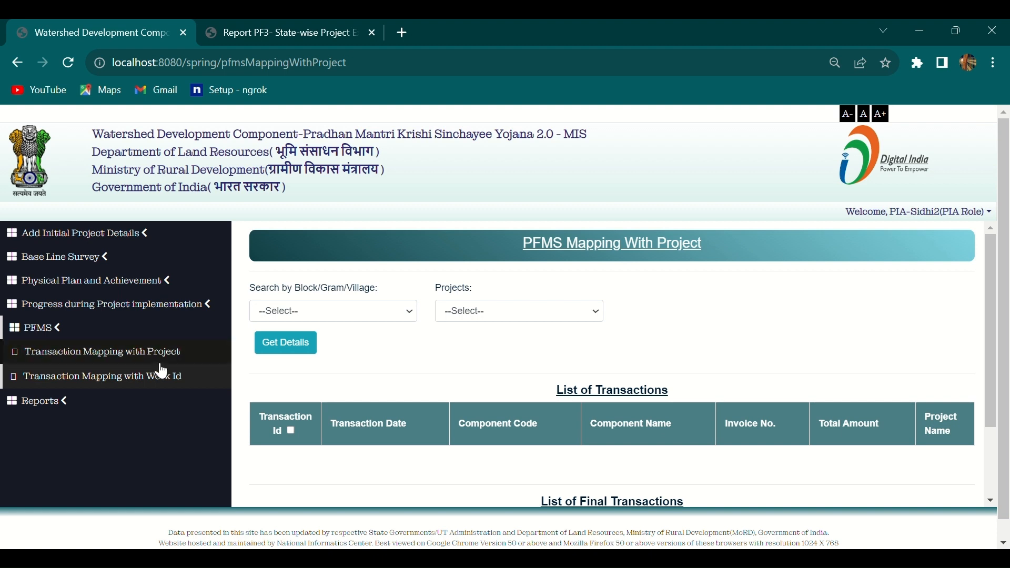
Search at Block level and load transactions for project SIDHI-WDC - 2 /2021-22.
{"action": "left_click", "coordinate": [337, 318]}
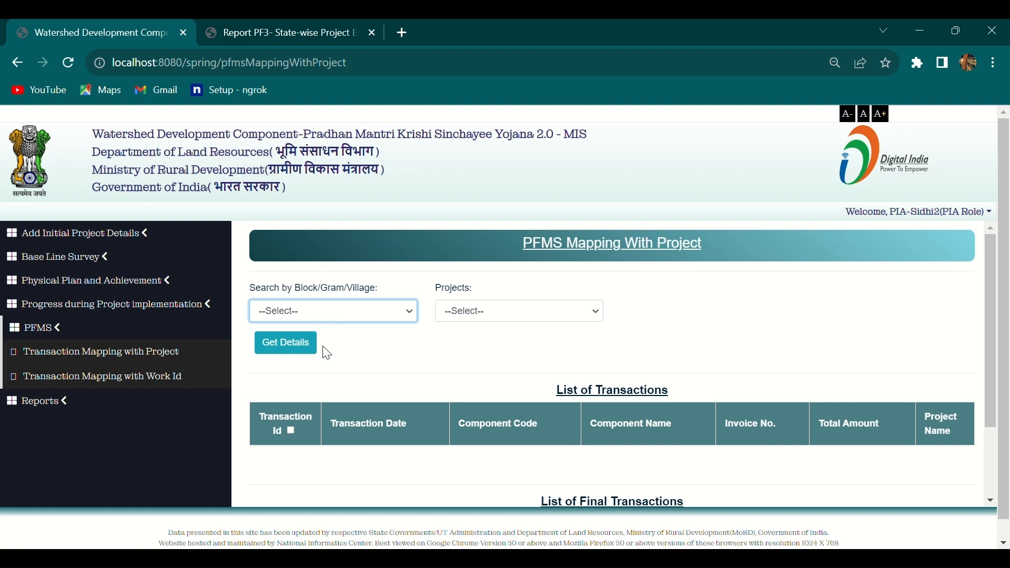
{"action": "key", "text": "Down"}
{"action": "left_click", "coordinate": [497, 313]}
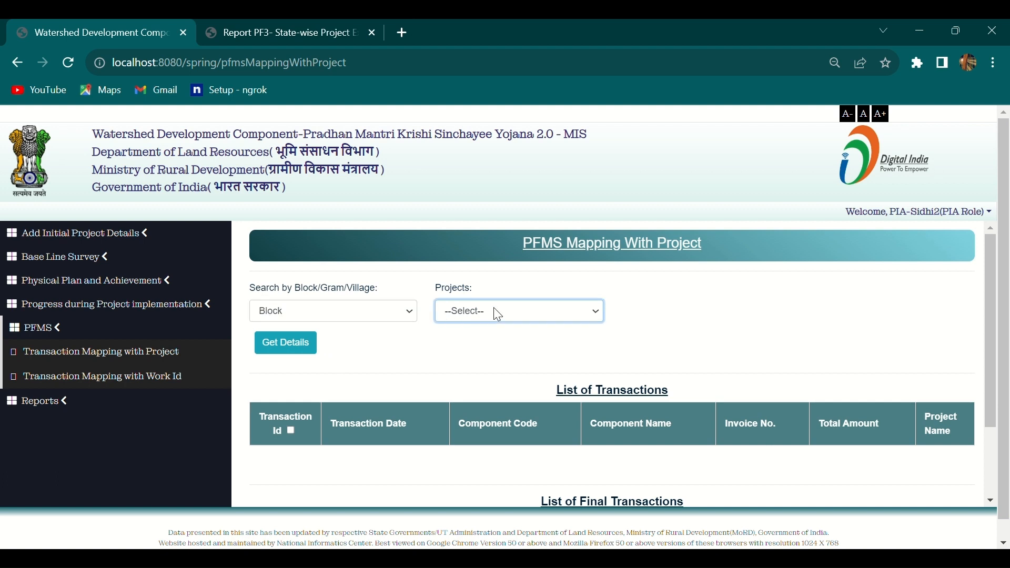
{"action": "key", "text": "Down"}
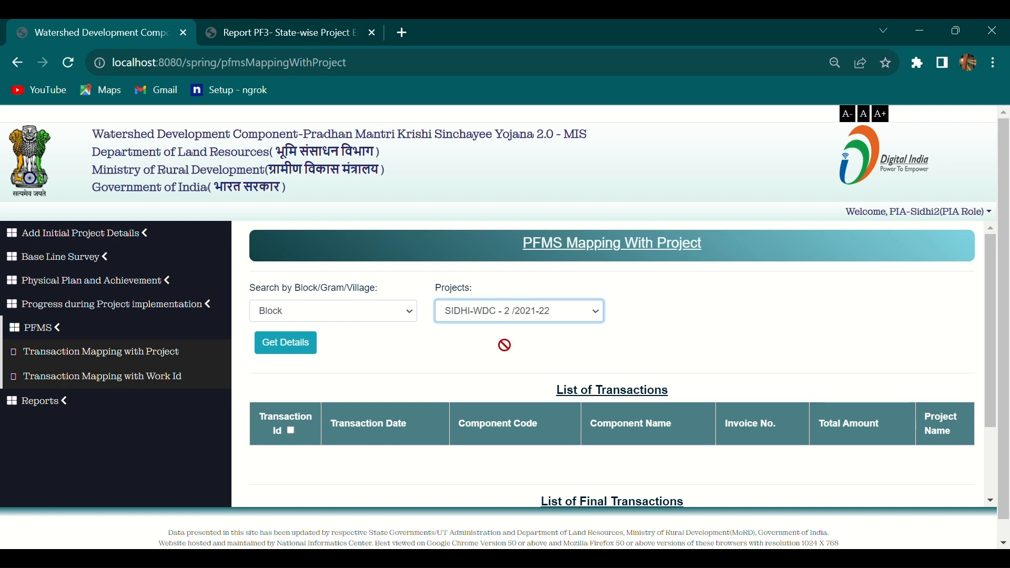
{"action": "left_click", "coordinate": [297, 352]}
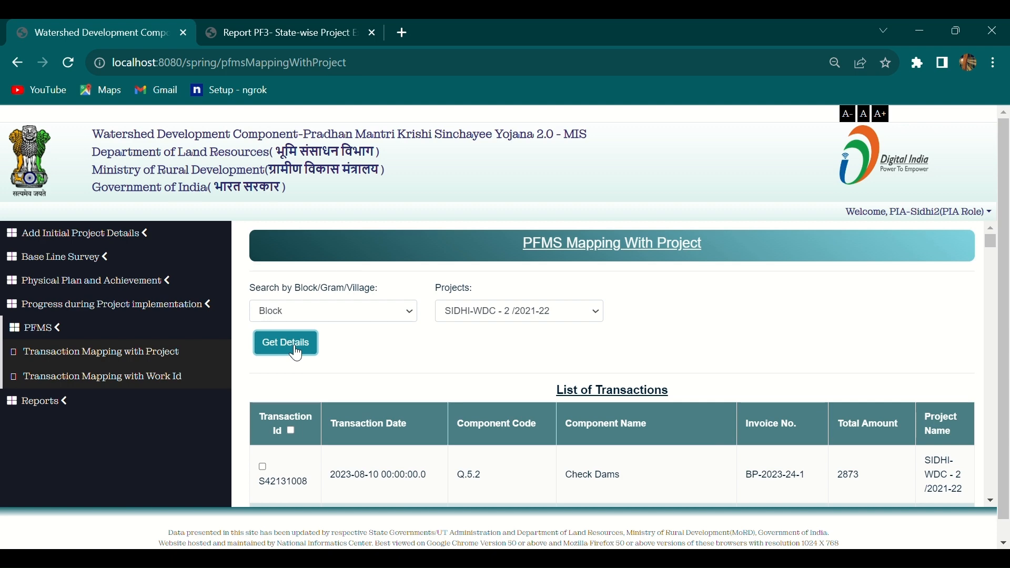
{"action": "scroll", "coordinate": [296, 352], "scroll_direction": "down", "scroll_amount": 6}
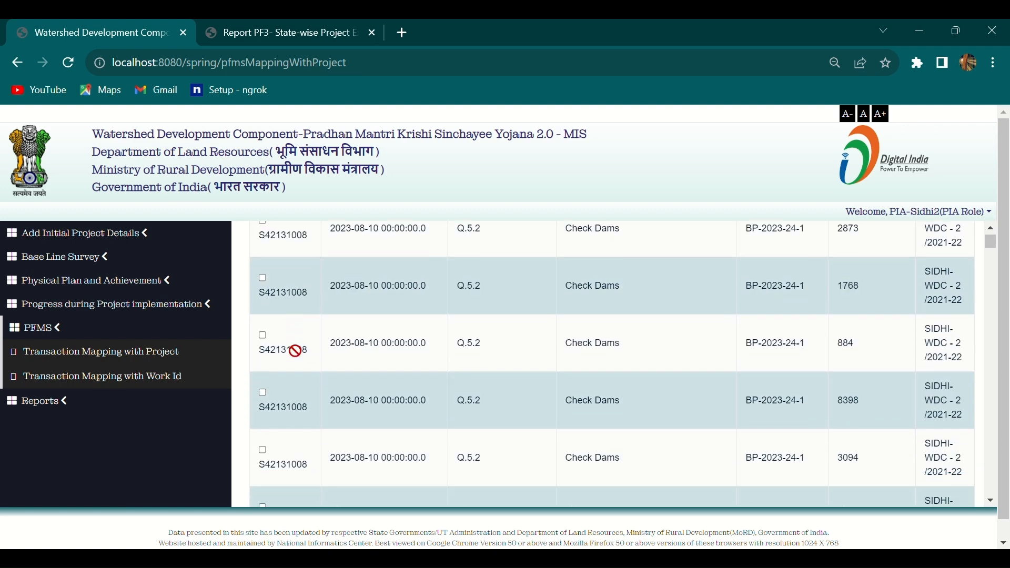
{"action": "scroll", "coordinate": [296, 352], "scroll_direction": "up", "scroll_amount": 5}
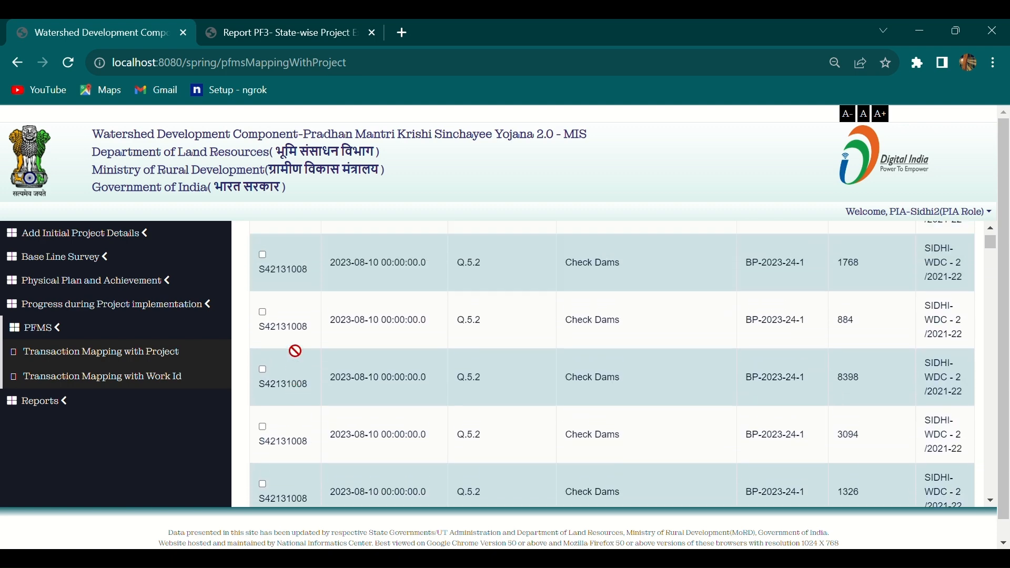
{"action": "scroll", "coordinate": [296, 352], "scroll_direction": "down", "scroll_amount": 8}
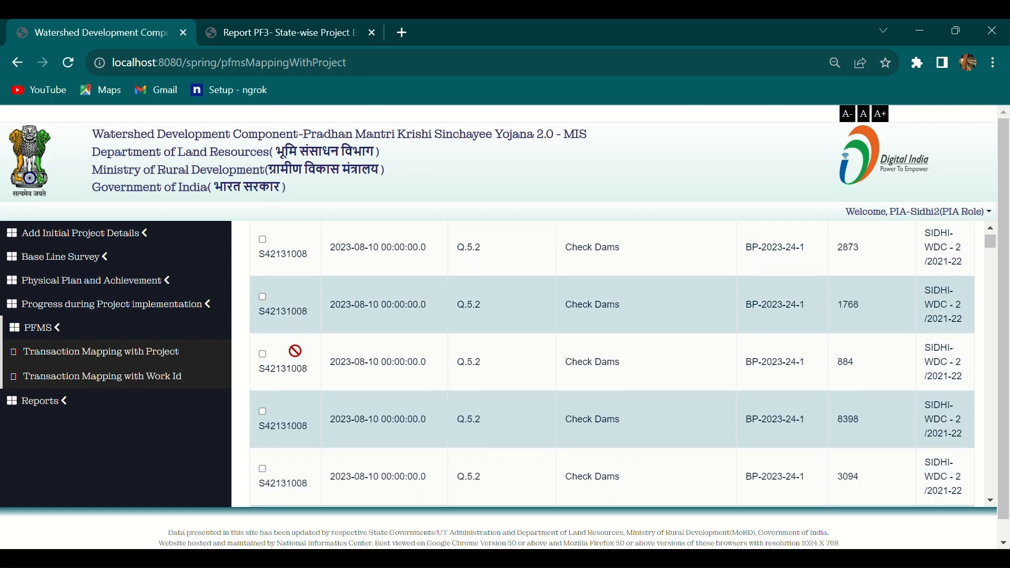
{"action": "scroll", "coordinate": [297, 351], "scroll_direction": "up", "scroll_amount": 10}
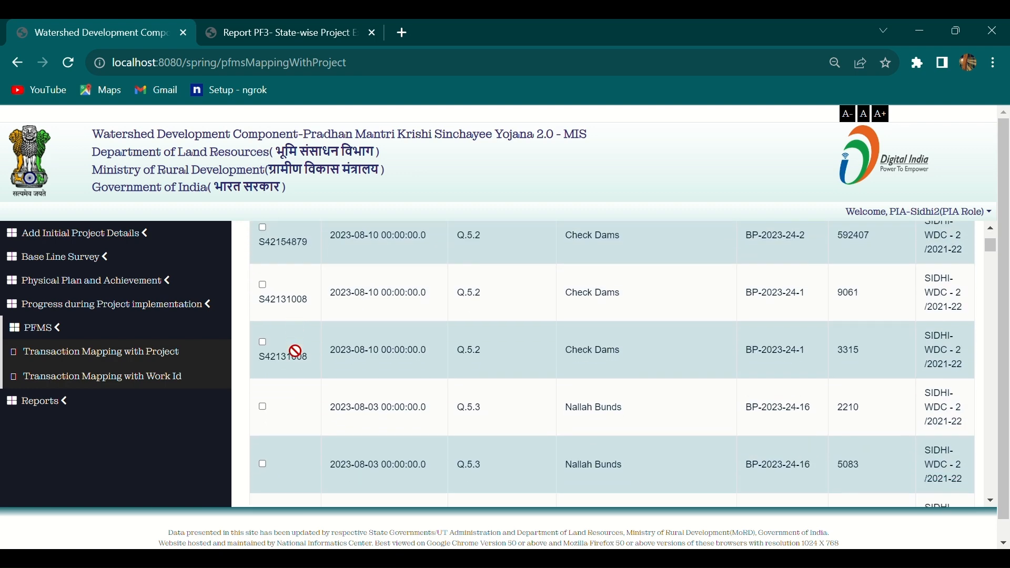
{"action": "scroll", "coordinate": [297, 352], "scroll_direction": "up", "scroll_amount": 1}
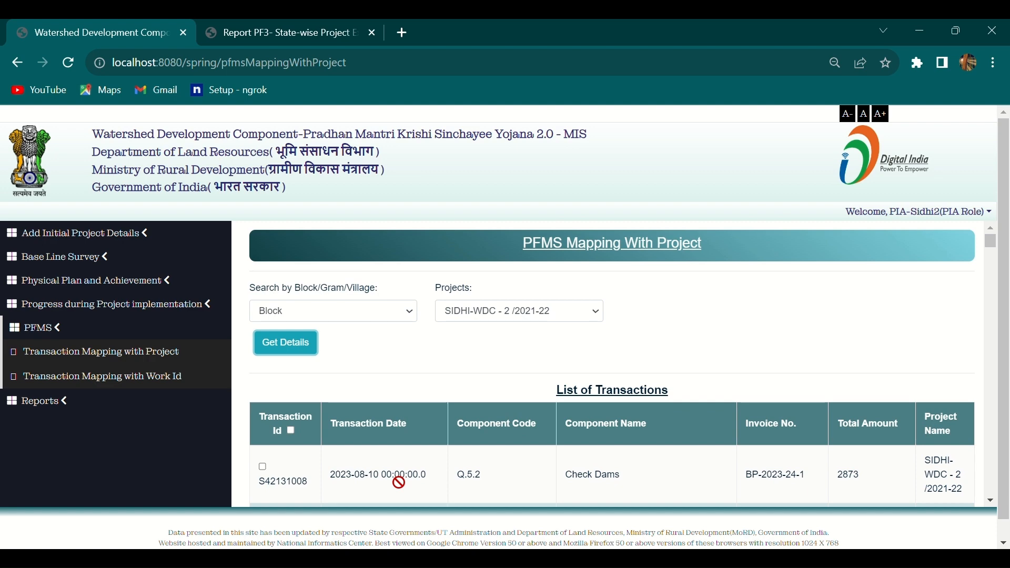
{"action": "scroll", "coordinate": [501, 475], "scroll_direction": "down", "scroll_amount": 3}
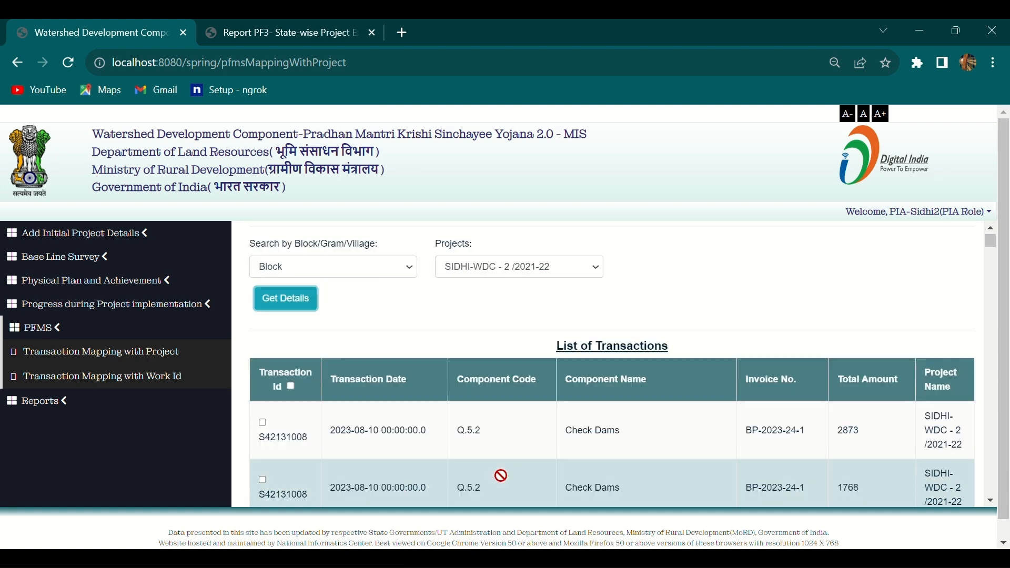
{"action": "scroll", "coordinate": [501, 476], "scroll_direction": "up", "scroll_amount": 3}
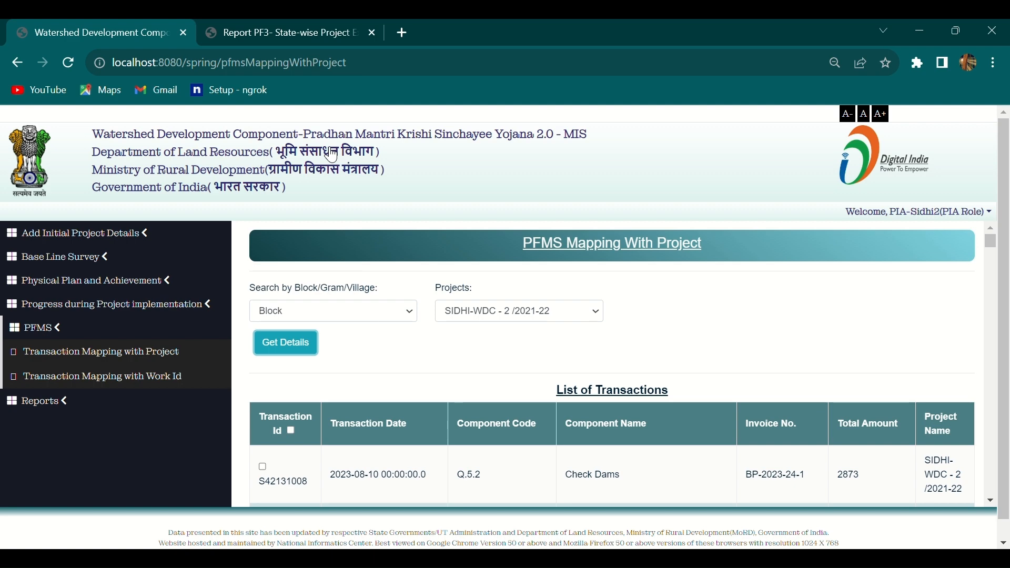
In the Report PF3 tab, open the MADHYA PRADESH district-wise expenditure report.
{"action": "left_click", "coordinate": [304, 32]}
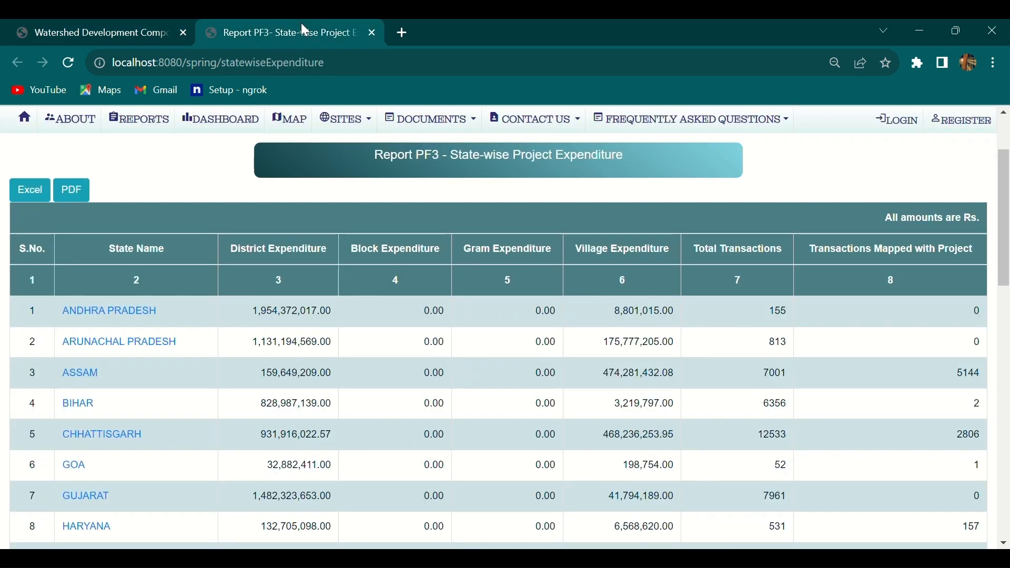
{"action": "scroll", "coordinate": [328, 270], "scroll_direction": "up", "scroll_amount": 2}
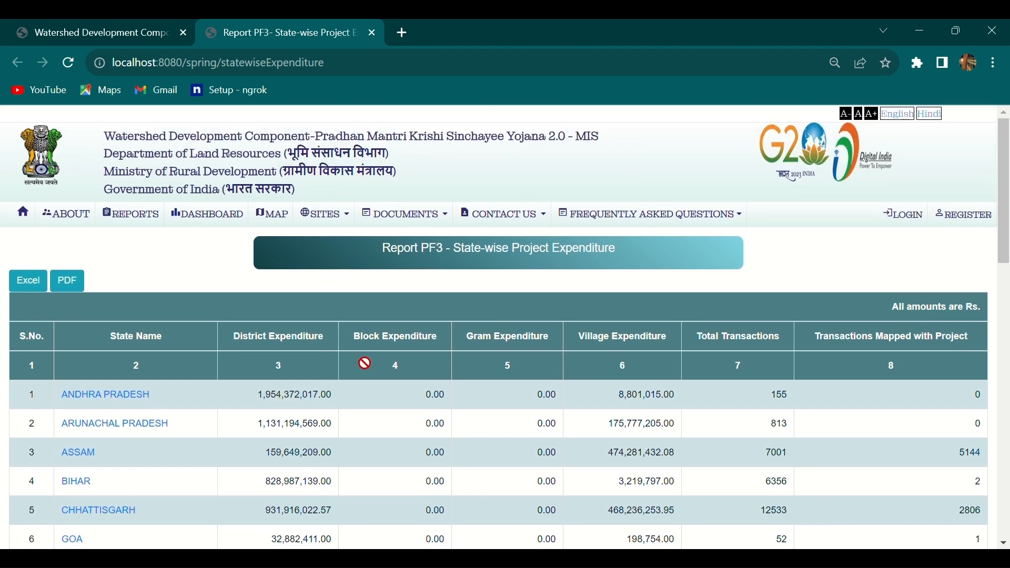
{"action": "scroll", "coordinate": [365, 363], "scroll_direction": "down", "scroll_amount": 2}
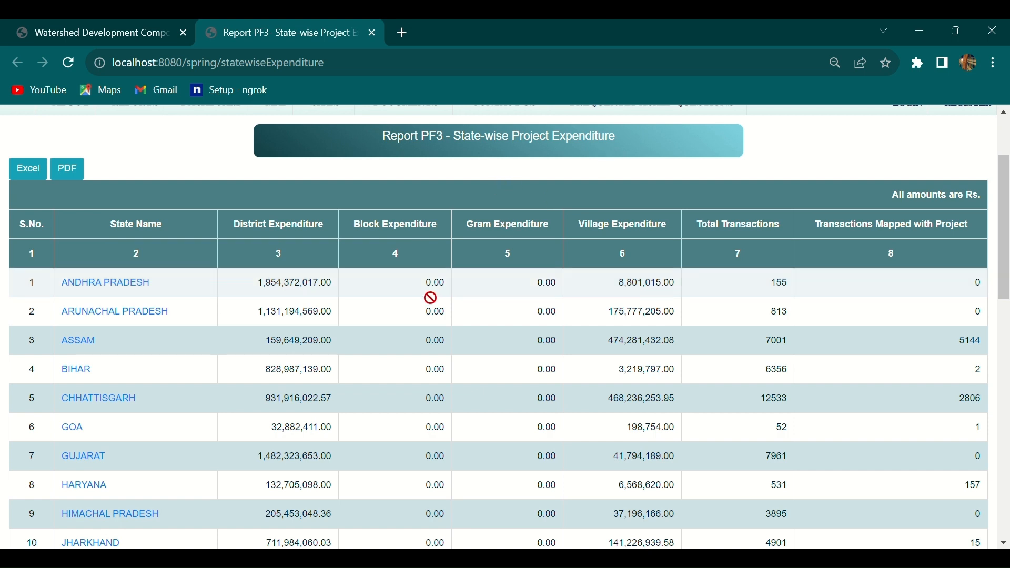
{"action": "scroll", "coordinate": [430, 298], "scroll_direction": "down", "scroll_amount": 5}
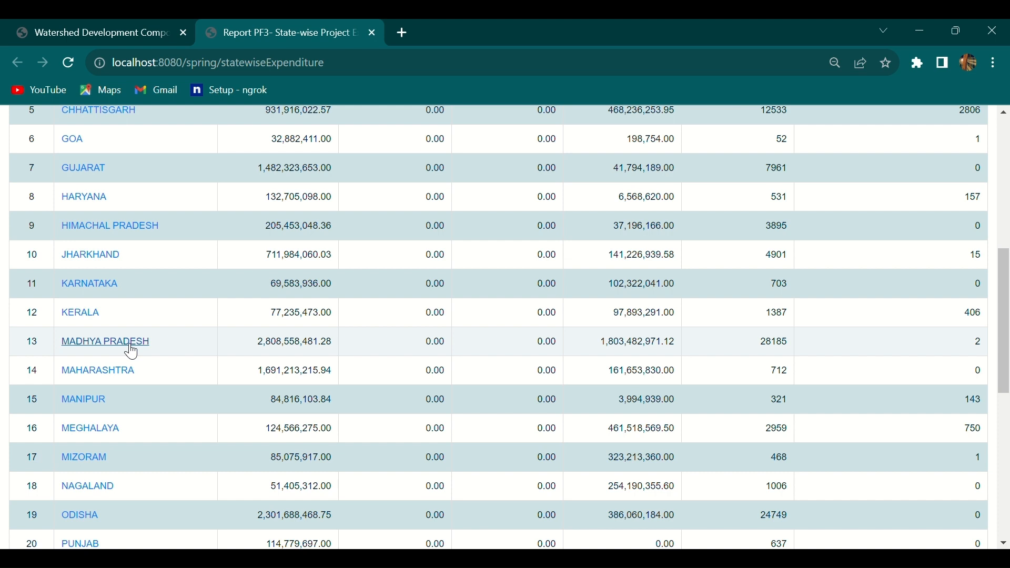
{"action": "left_click", "coordinate": [128, 345]}
{"action": "scroll", "coordinate": [125, 345], "scroll_direction": "up", "scroll_amount": 5}
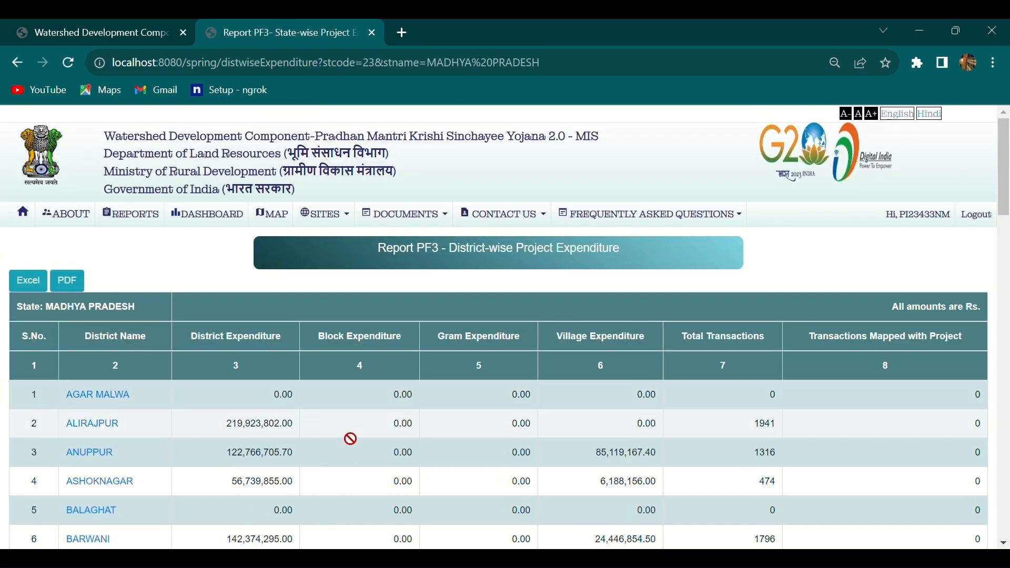
Open SIDHI district's Transaction Details Mapped with Project report from the district table.
{"action": "scroll", "coordinate": [350, 438], "scroll_direction": "down", "scroll_amount": 3}
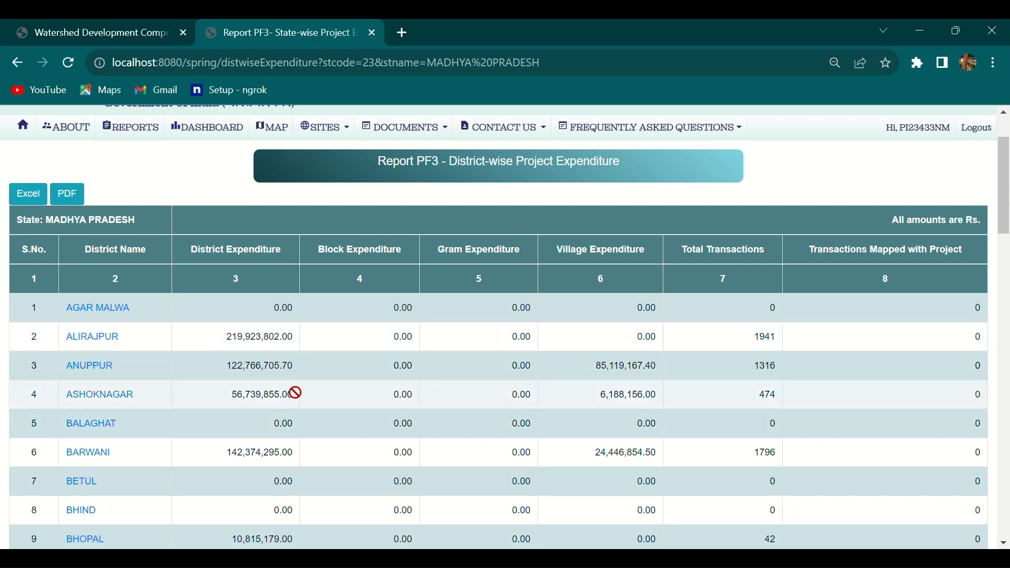
{"action": "scroll", "coordinate": [307, 419], "scroll_direction": "down", "scroll_amount": 1}
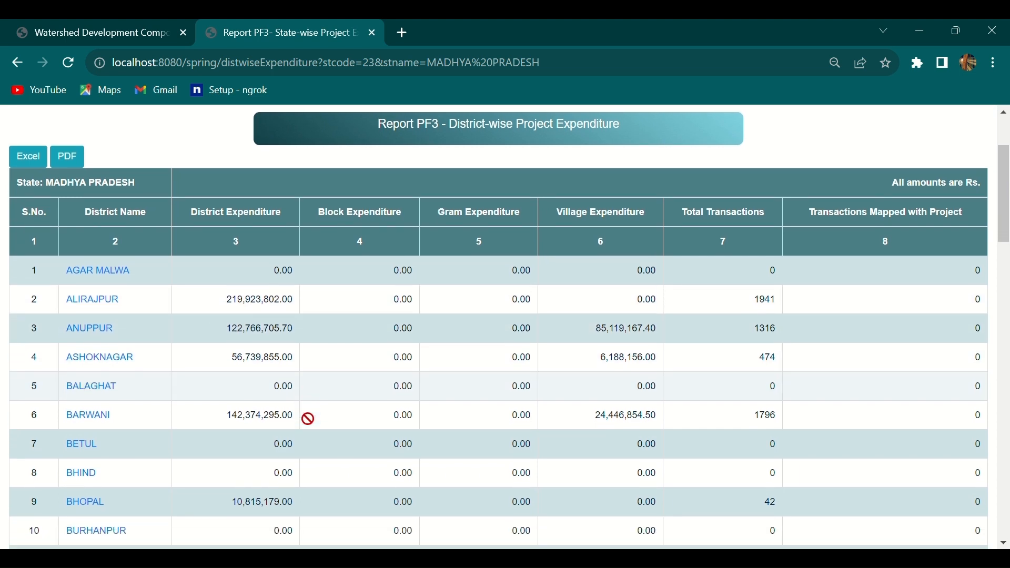
{"action": "scroll", "coordinate": [309, 419], "scroll_direction": "down", "scroll_amount": 1}
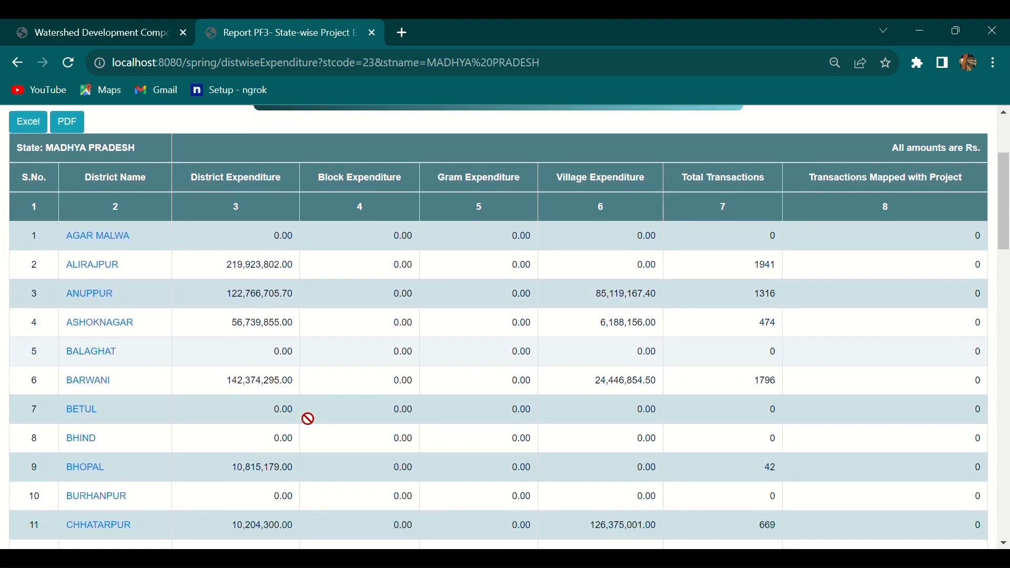
{"action": "scroll", "coordinate": [308, 416], "scroll_direction": "down", "scroll_amount": 1}
{"action": "scroll", "coordinate": [308, 416], "scroll_direction": "up", "scroll_amount": 2}
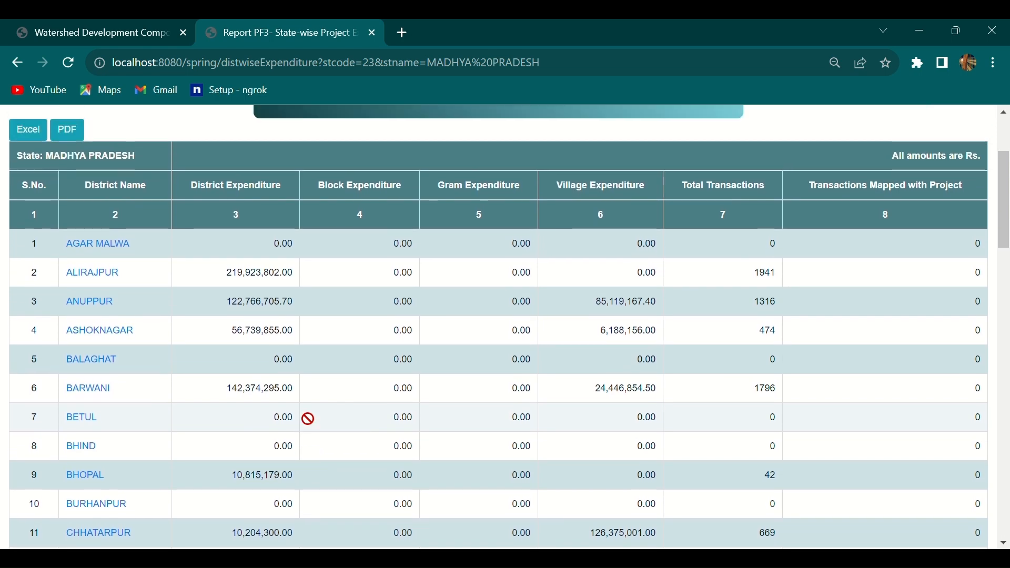
{"action": "scroll", "coordinate": [519, 368], "scroll_direction": "down", "scroll_amount": 5}
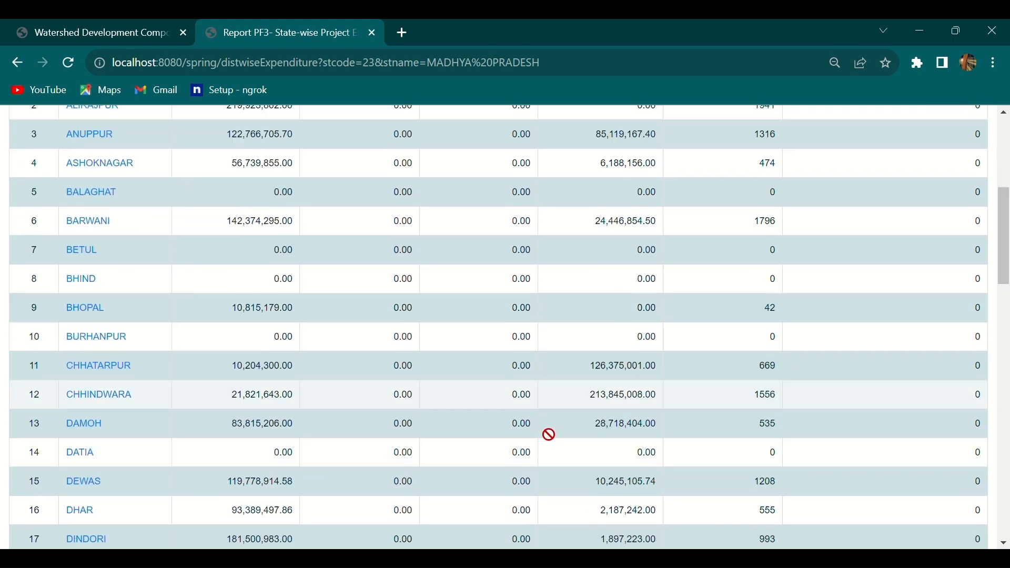
{"action": "scroll", "coordinate": [549, 434], "scroll_direction": "down", "scroll_amount": 10}
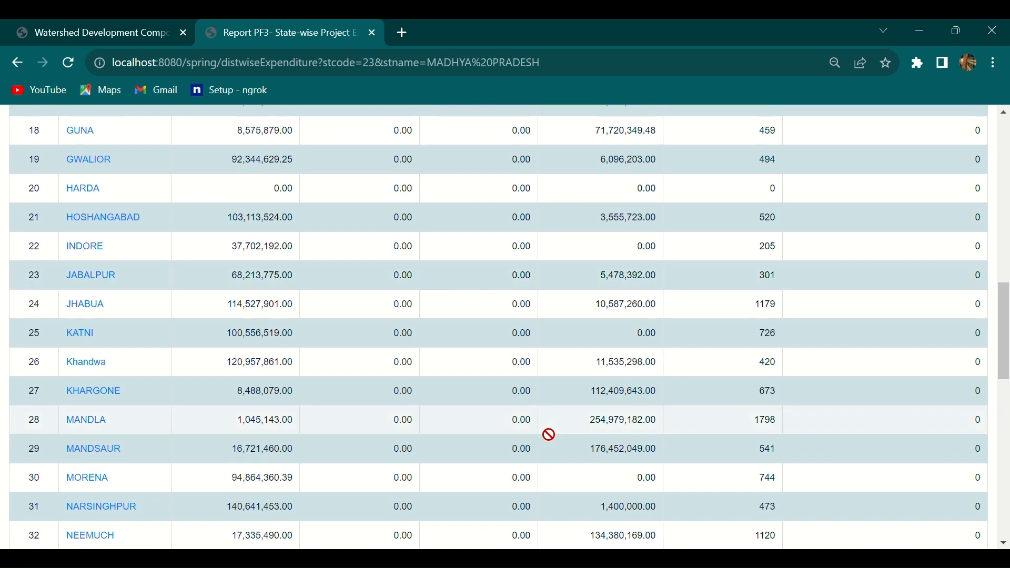
{"action": "scroll", "coordinate": [549, 434], "scroll_direction": "down", "scroll_amount": 3}
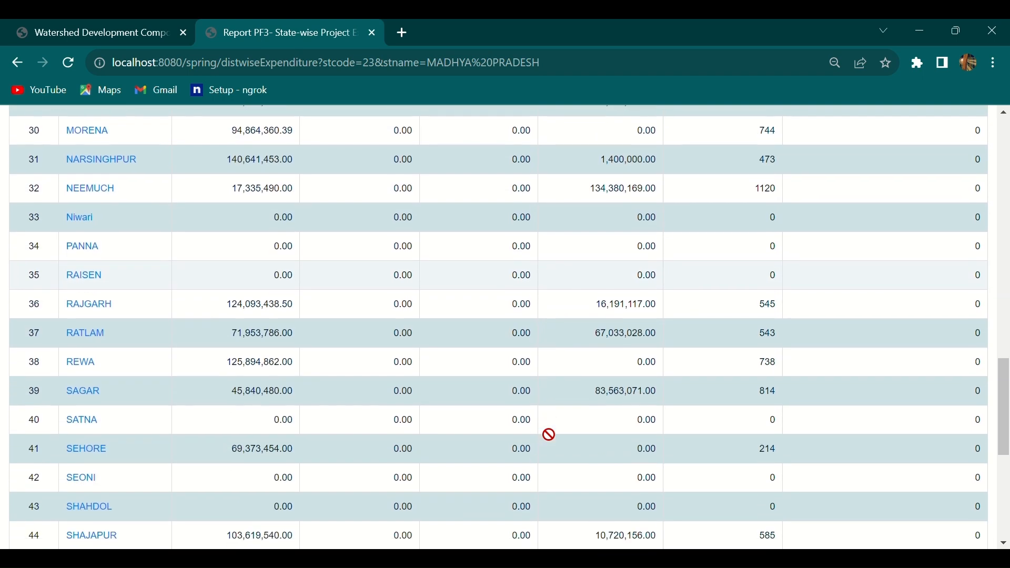
{"action": "scroll", "coordinate": [549, 434], "scroll_direction": "down", "scroll_amount": 3}
{"action": "scroll", "coordinate": [548, 435], "scroll_direction": "down", "scroll_amount": 3}
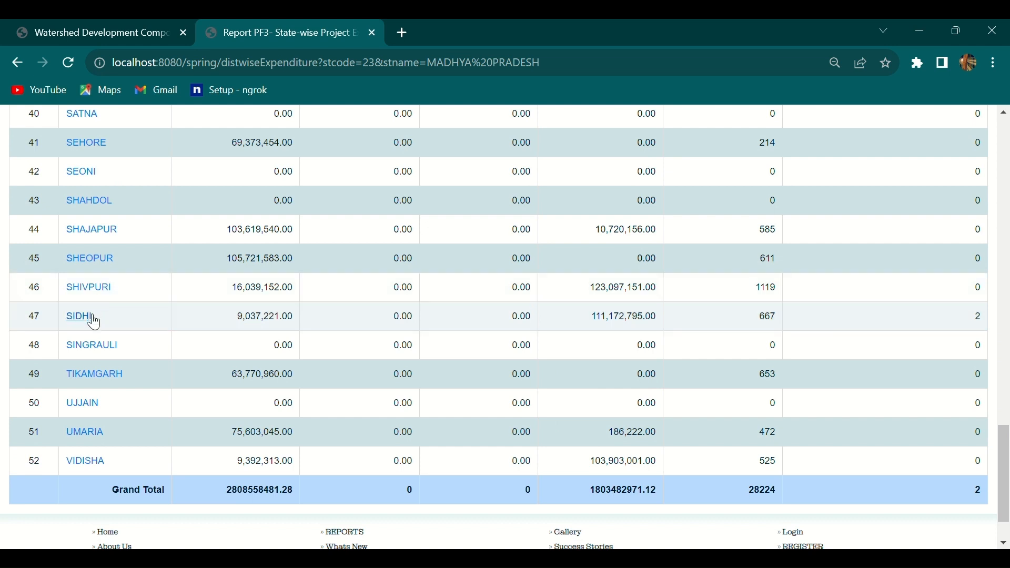
{"action": "left_click", "coordinate": [92, 321]}
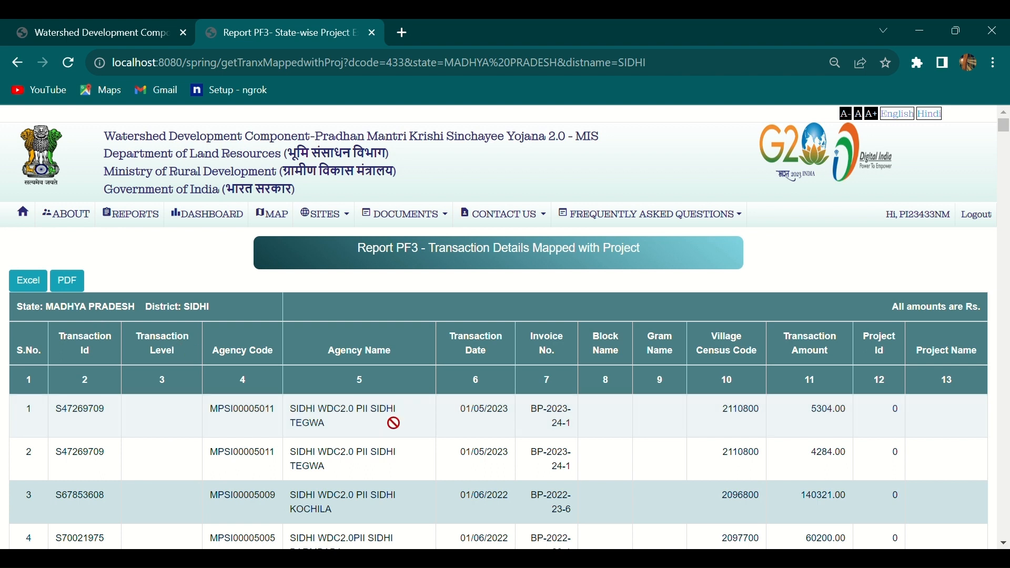
{"action": "scroll", "coordinate": [394, 424], "scroll_direction": "down", "scroll_amount": 2}
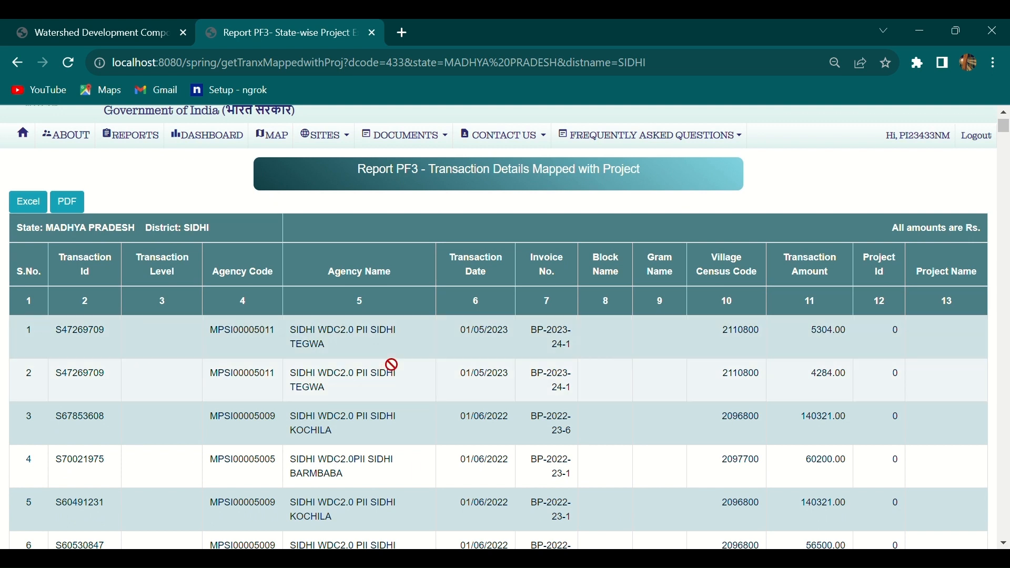
{"action": "scroll", "coordinate": [392, 364], "scroll_direction": "down", "scroll_amount": 1}
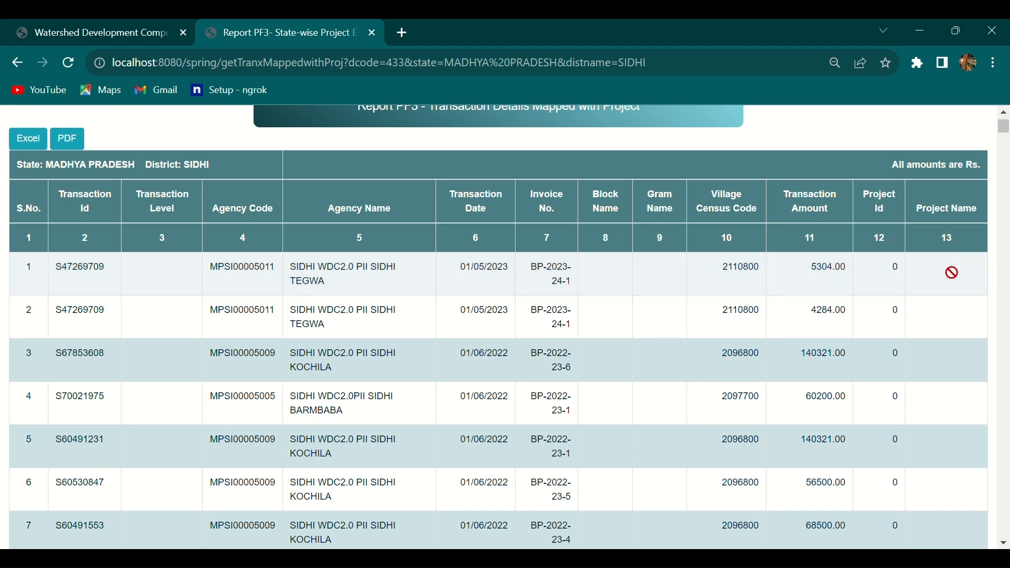
{"action": "scroll", "coordinate": [952, 272], "scroll_direction": "down", "scroll_amount": 4}
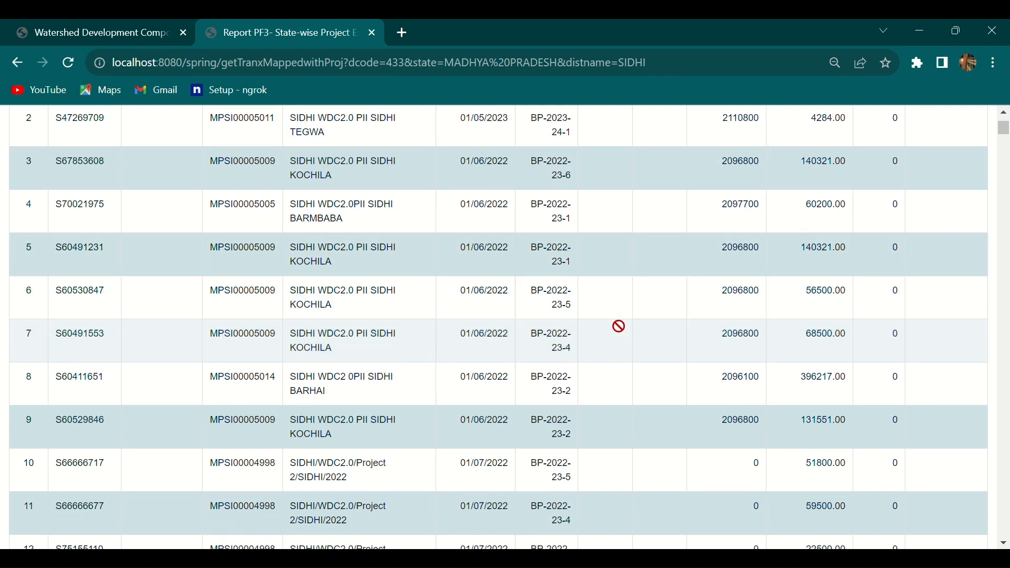
{"action": "scroll", "coordinate": [619, 326], "scroll_direction": "down", "scroll_amount": 5}
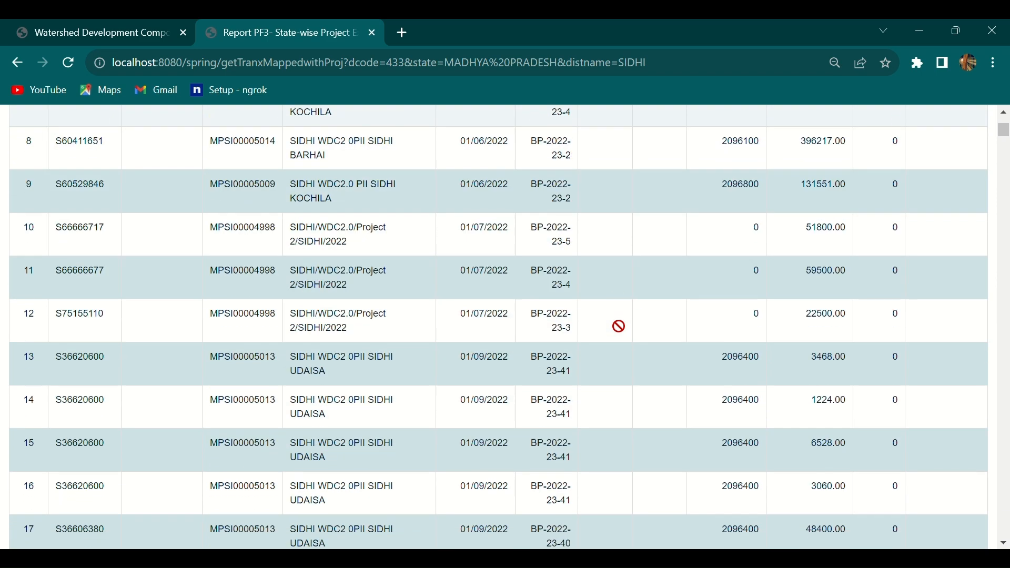
{"action": "scroll", "coordinate": [619, 327], "scroll_direction": "up", "scroll_amount": 10}
{"action": "scroll", "coordinate": [619, 327], "scroll_direction": "up", "scroll_amount": 1}
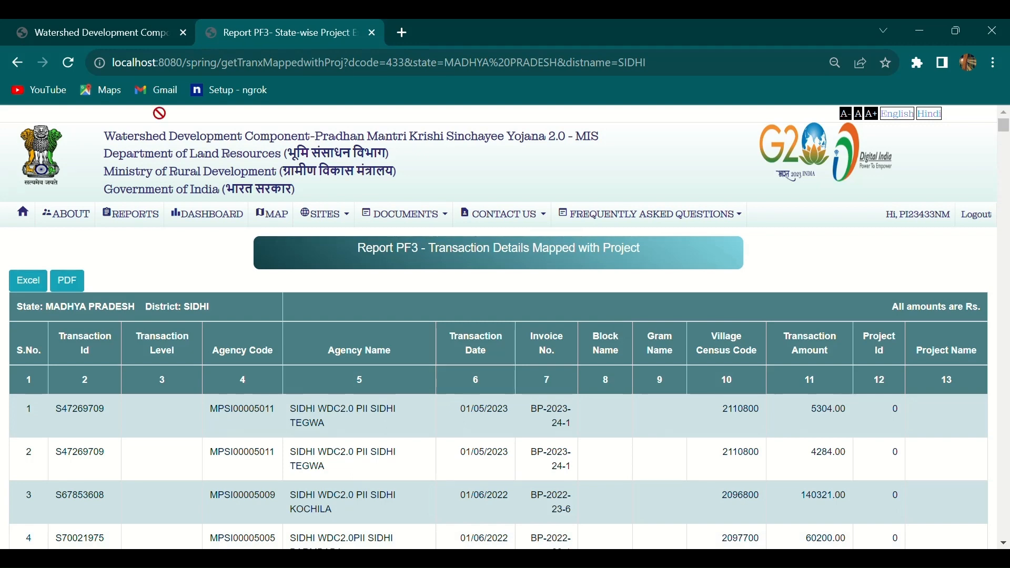
Return to PFMS Mapping With Project and tick the 2873 Check Dams transaction.
{"action": "left_click", "coordinate": [138, 22]}
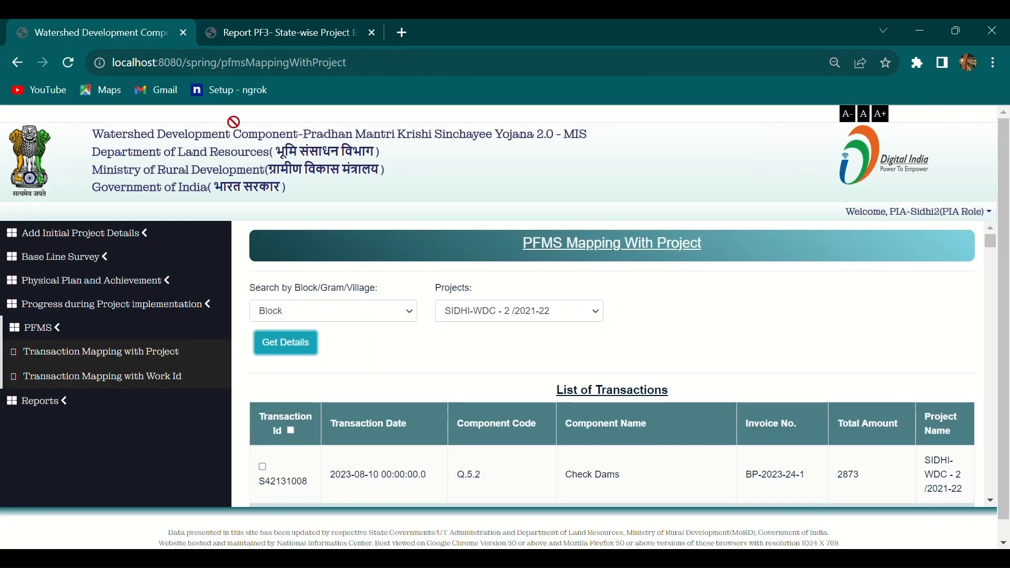
{"action": "scroll", "coordinate": [419, 385], "scroll_direction": "down", "scroll_amount": 2}
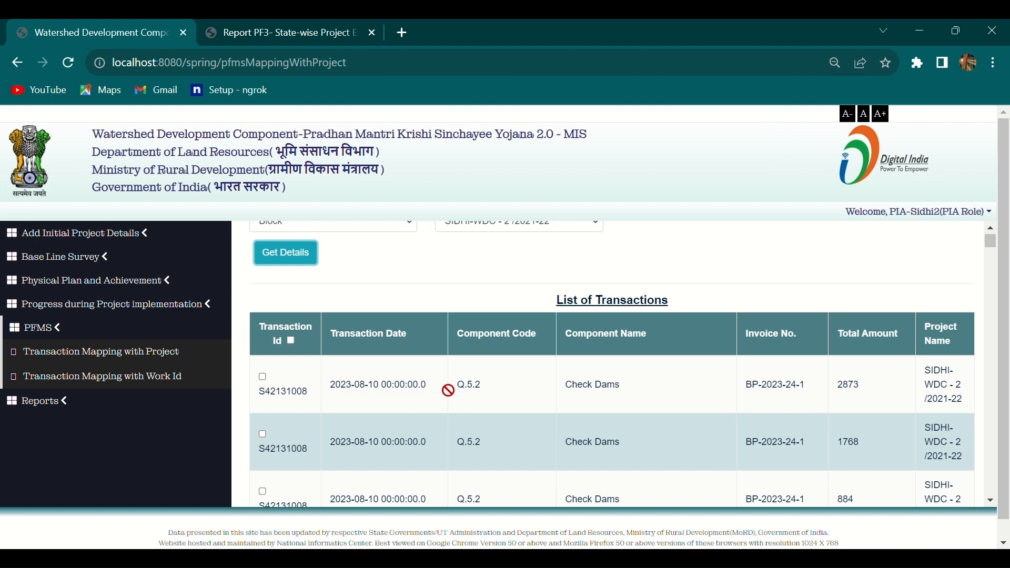
{"action": "scroll", "coordinate": [530, 416], "scroll_direction": "down", "scroll_amount": 2}
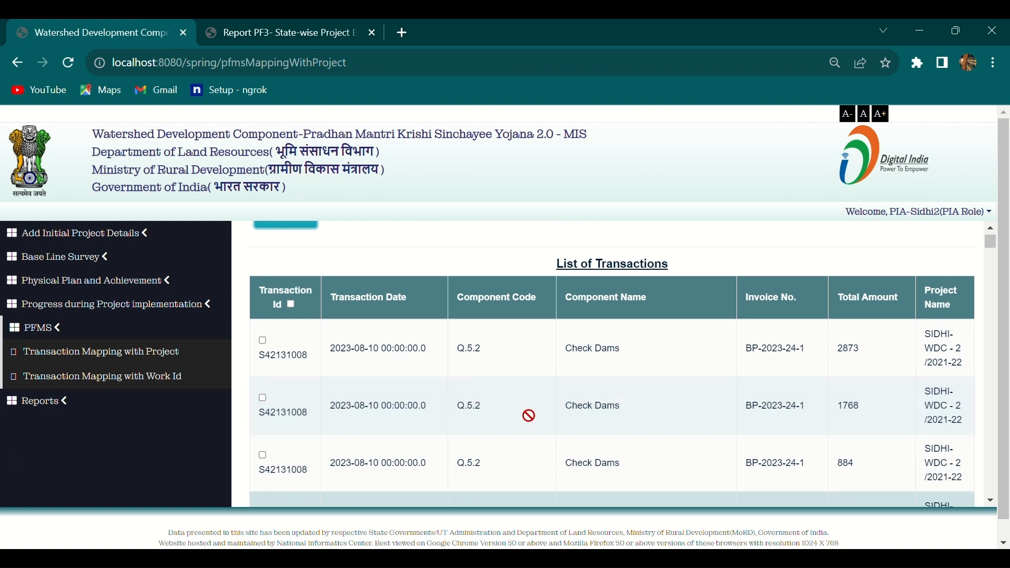
{"action": "scroll", "coordinate": [413, 335], "scroll_direction": "up", "scroll_amount": 2}
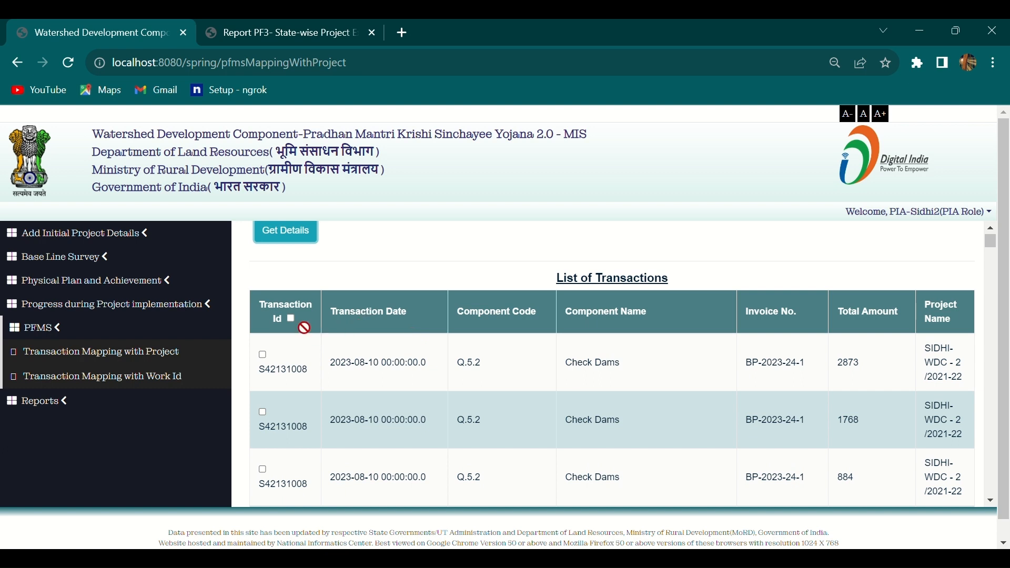
{"action": "left_click", "coordinate": [263, 356]}
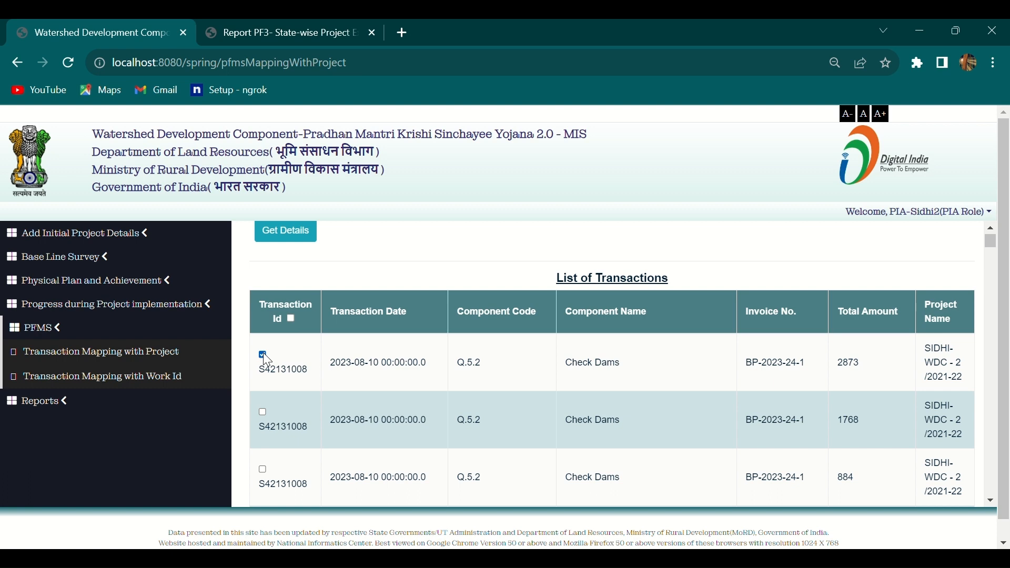
{"action": "mouse_move", "coordinate": [267, 360]}
{"action": "left_mouse_down"}
{"action": "mouse_move", "coordinate": [286, 349]}
{"action": "mouse_move", "coordinate": [341, 370]}
{"action": "mouse_move", "coordinate": [513, 400]}
{"action": "mouse_move", "coordinate": [946, 386]}
{"action": "left_mouse_up"}
{"action": "scroll", "coordinate": [946, 387], "scroll_direction": "down", "scroll_amount": 2}
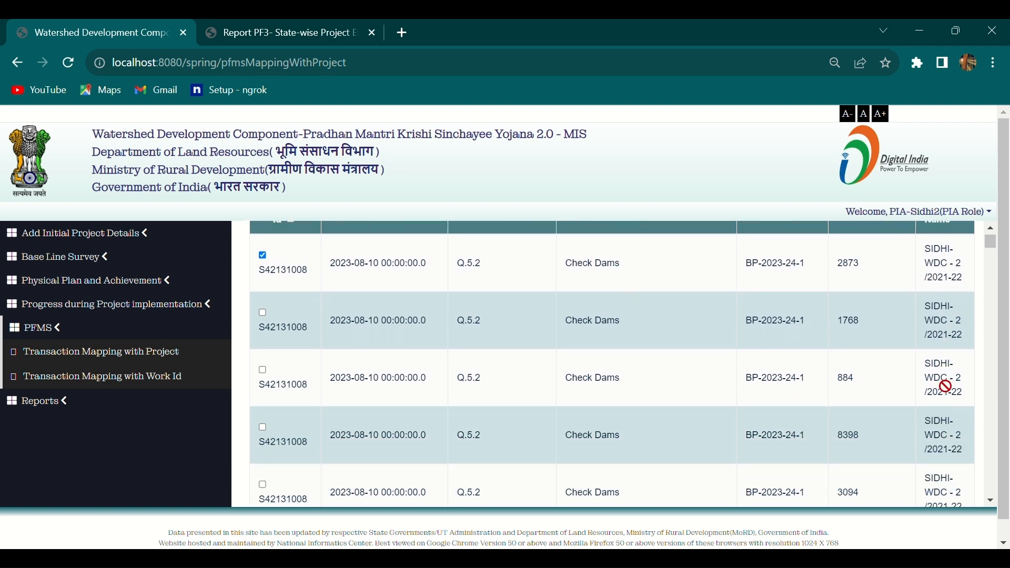
{"action": "scroll", "coordinate": [946, 387], "scroll_direction": "down", "scroll_amount": 2}
{"action": "scroll", "coordinate": [946, 387], "scroll_direction": "up", "scroll_amount": 1}
{"action": "scroll", "coordinate": [945, 386], "scroll_direction": "up", "scroll_amount": 2}
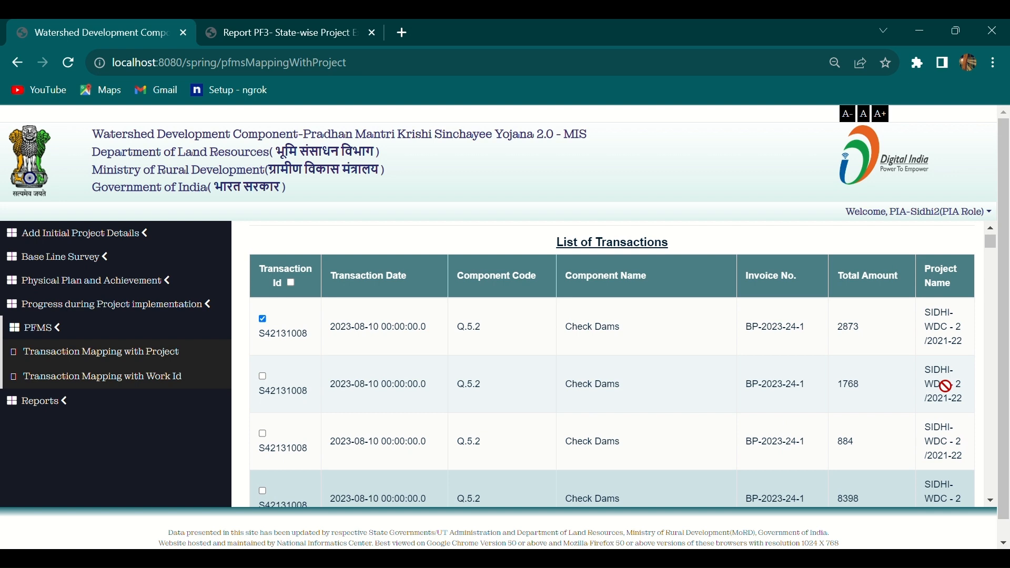
{"action": "mouse_move", "coordinate": [946, 387]}
{"action": "left_mouse_down"}
{"action": "mouse_move", "coordinate": [690, 316]}
{"action": "mouse_move", "coordinate": [332, 324]}
{"action": "mouse_move", "coordinate": [402, 341]}
{"action": "mouse_move", "coordinate": [463, 324]}
{"action": "mouse_move", "coordinate": [496, 348]}
{"action": "mouse_move", "coordinate": [626, 357]}
{"action": "mouse_move", "coordinate": [883, 342]}
{"action": "mouse_move", "coordinate": [951, 346]}
{"action": "mouse_move", "coordinate": [949, 354]}
{"action": "left_mouse_up"}
{"action": "scroll", "coordinate": [756, 359], "scroll_direction": "down", "scroll_amount": 1}
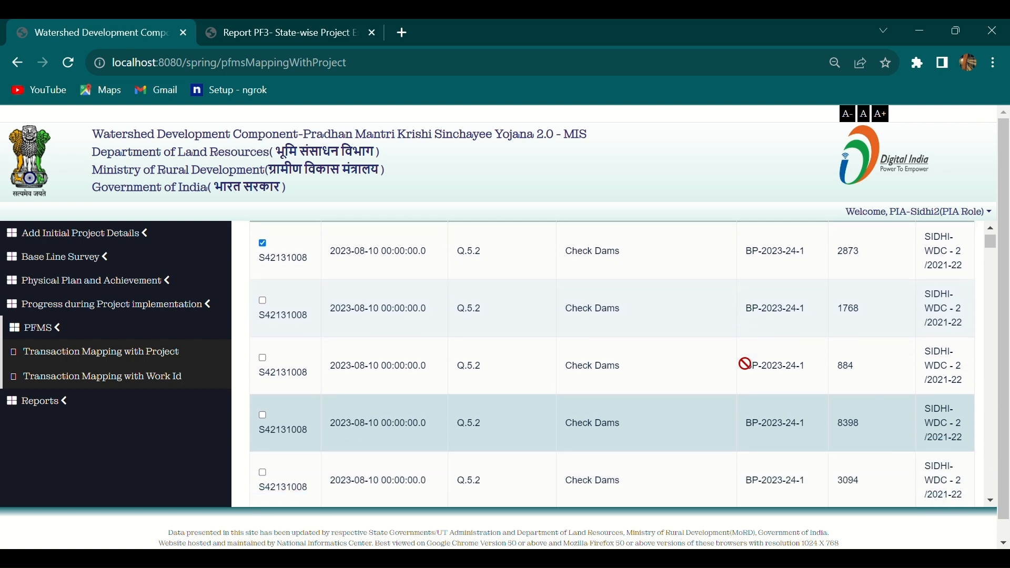
{"action": "scroll", "coordinate": [615, 374], "scroll_direction": "up", "scroll_amount": 2}
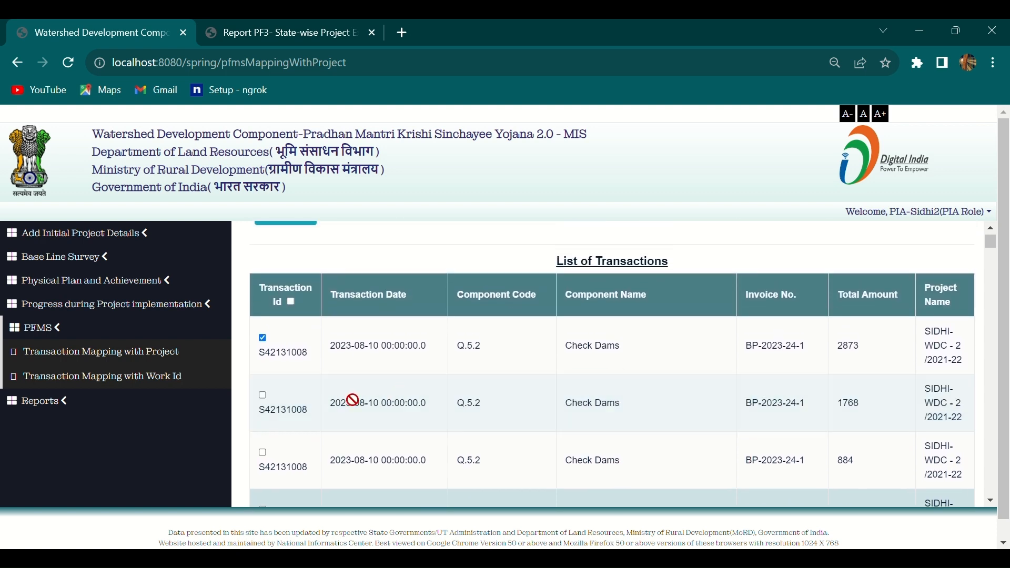
Tick the 1768, 884, 8398, 3094, 1326 and 1547 Check Dams transactions.
{"action": "left_click", "coordinate": [263, 396]}
{"action": "scroll", "coordinate": [353, 411], "scroll_direction": "down", "scroll_amount": 1}
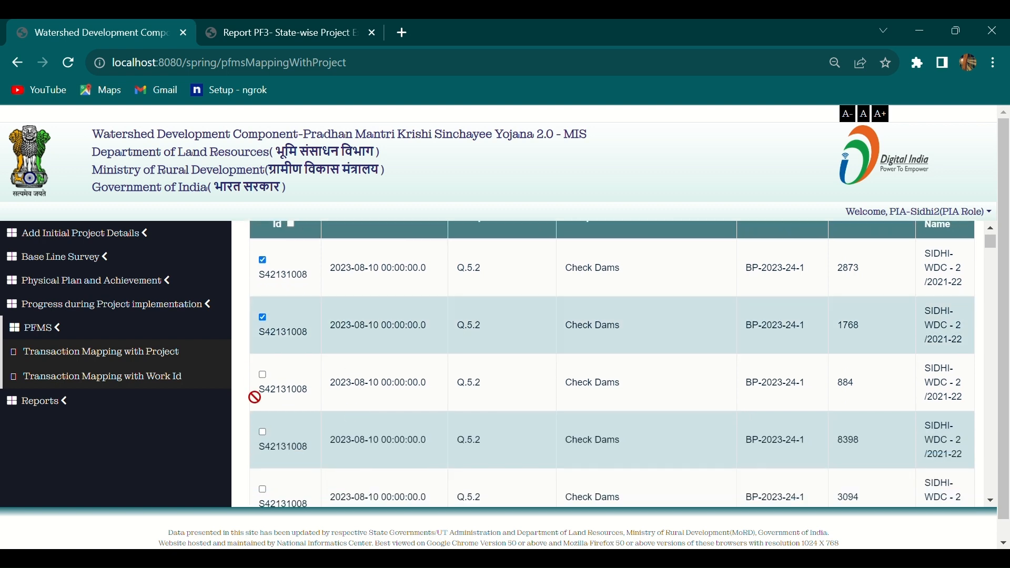
{"action": "left_click", "coordinate": [263, 377]}
{"action": "scroll", "coordinate": [385, 399], "scroll_direction": "down", "scroll_amount": 2}
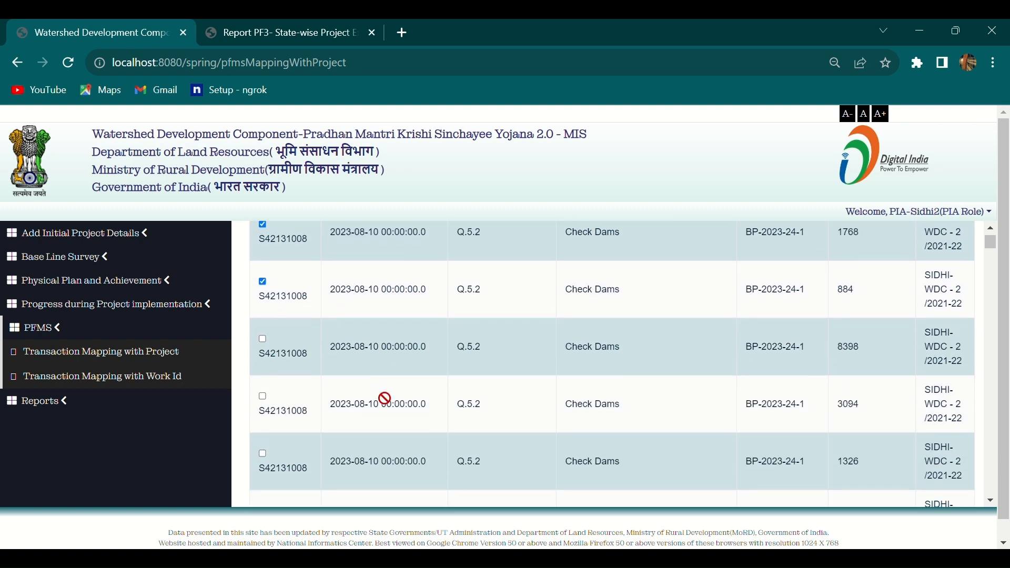
{"action": "left_click", "coordinate": [263, 339]}
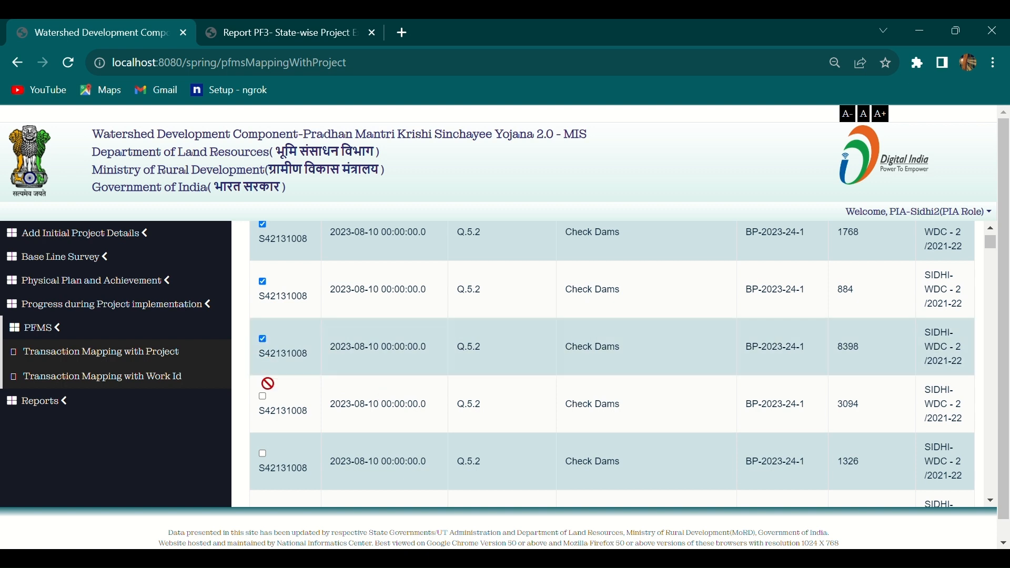
{"action": "left_click", "coordinate": [263, 397]}
{"action": "left_click", "coordinate": [263, 454]}
{"action": "scroll", "coordinate": [369, 425], "scroll_direction": "down", "scroll_amount": 2}
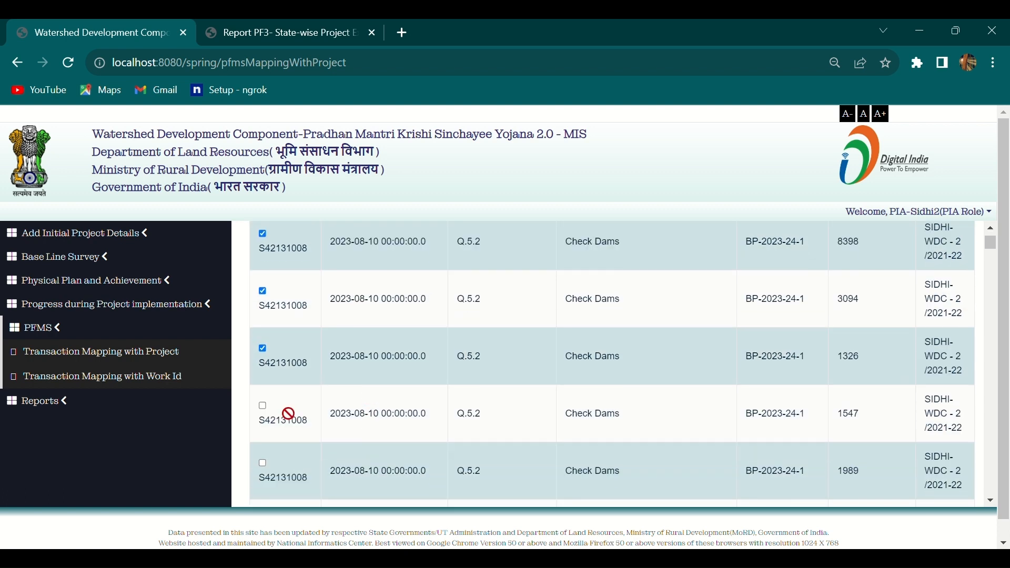
{"action": "left_click", "coordinate": [263, 406]}
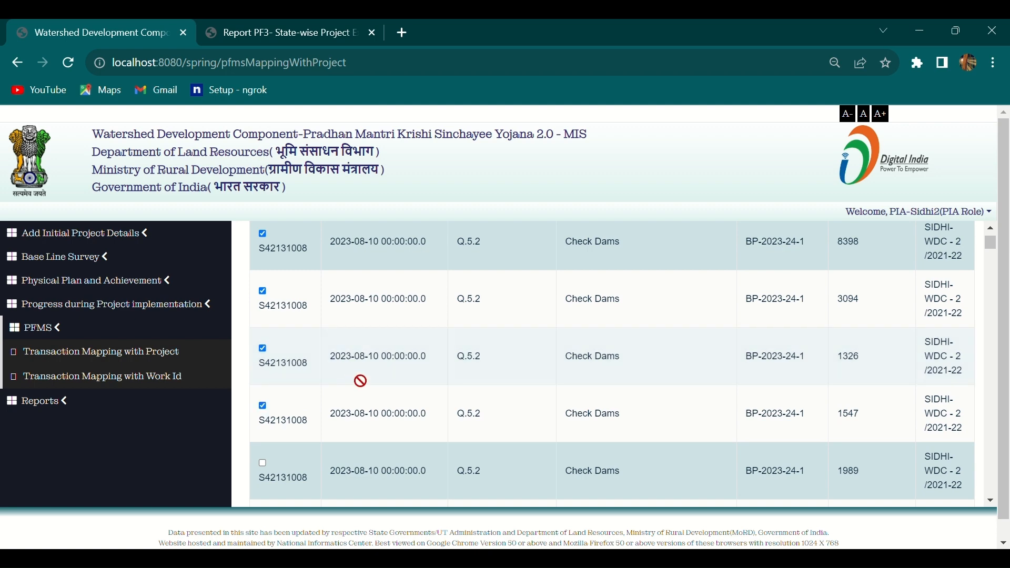
{"action": "scroll", "coordinate": [369, 379], "scroll_direction": "up", "scroll_amount": 7}
{"action": "scroll", "coordinate": [388, 380], "scroll_direction": "up", "scroll_amount": 1}
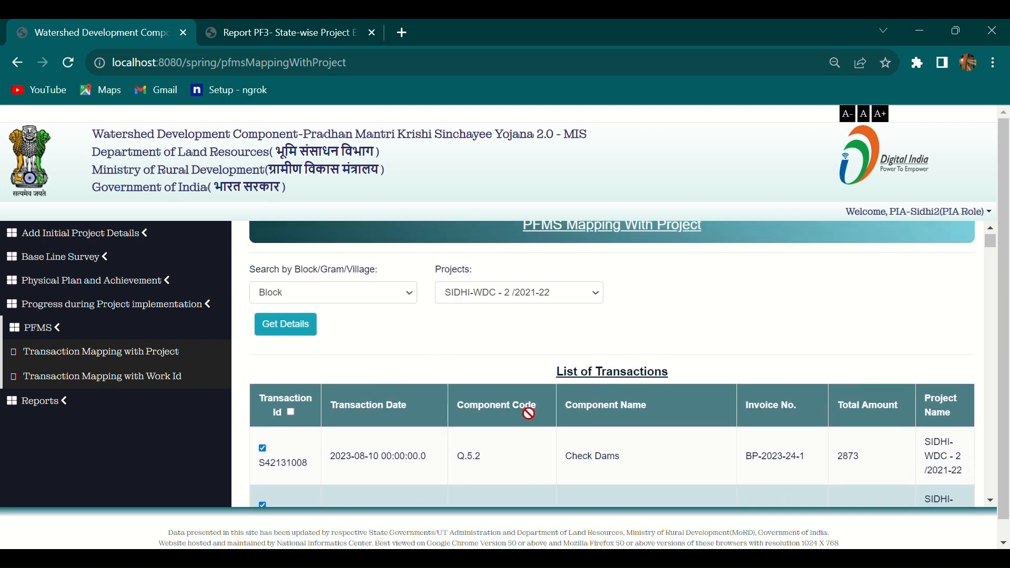
{"action": "scroll", "coordinate": [529, 414], "scroll_direction": "down", "scroll_amount": 10}
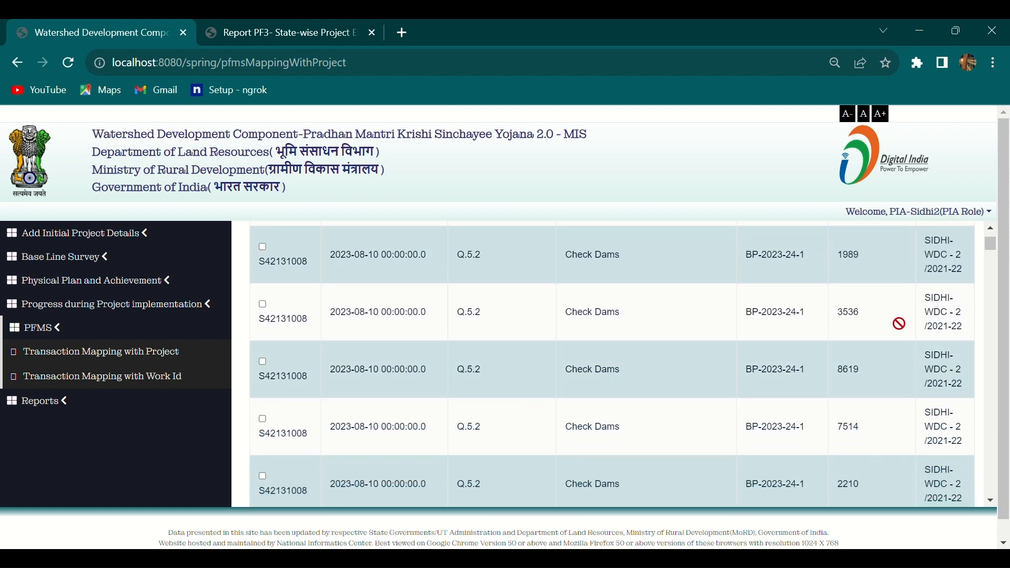
{"action": "left_click_drag", "start_coordinate": [992, 247], "coordinate": [840, 390]}
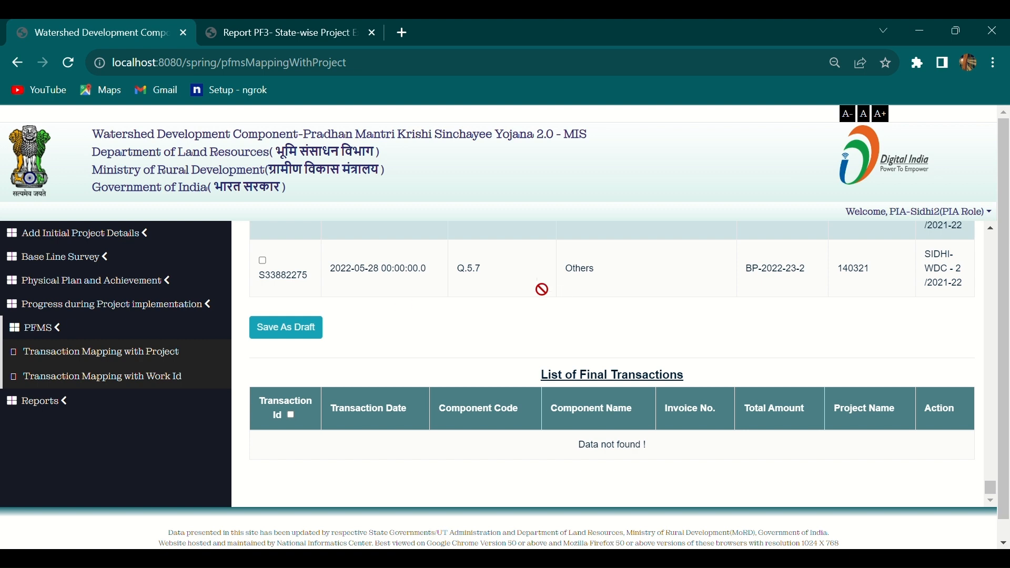
{"action": "left_click", "coordinate": [309, 340]}
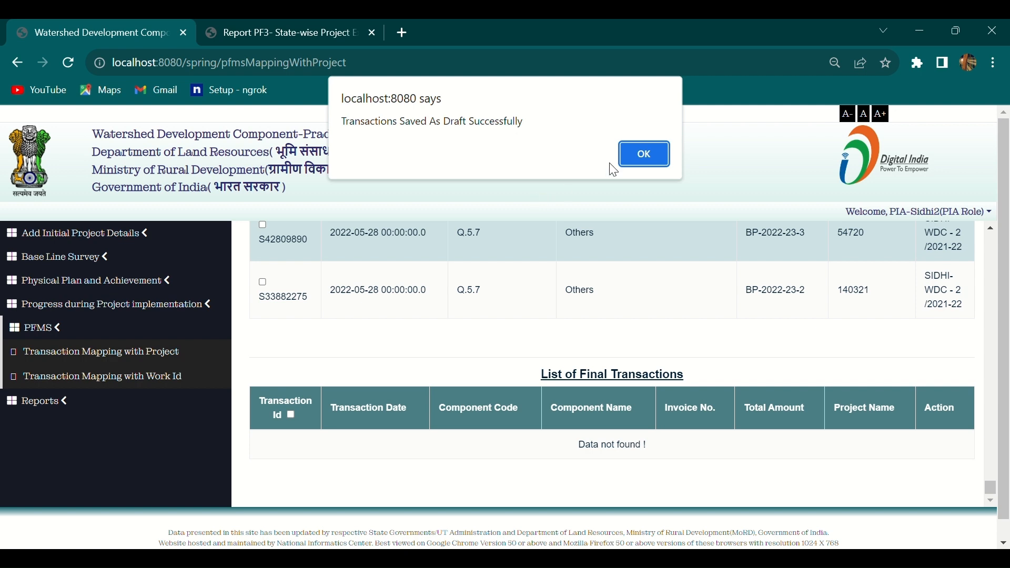
{"action": "left_click", "coordinate": [626, 157]}
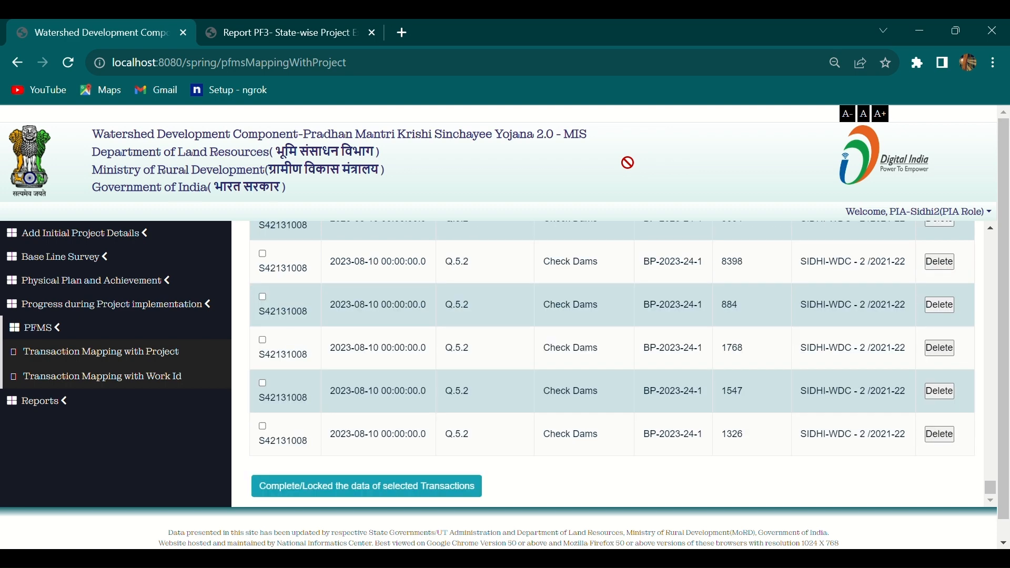
{"action": "scroll", "coordinate": [485, 303], "scroll_direction": "up", "scroll_amount": 3}
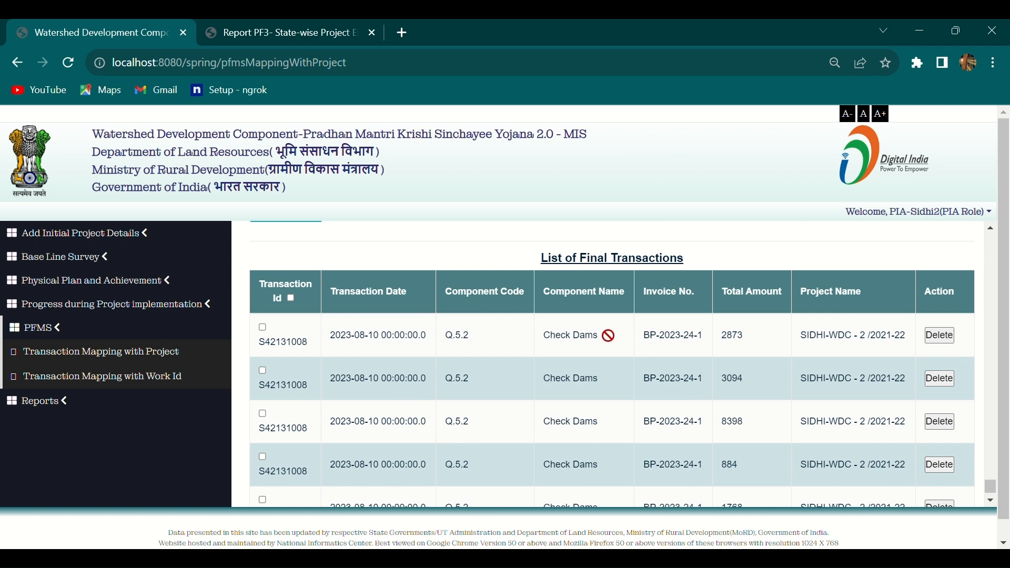
{"action": "scroll", "coordinate": [634, 377], "scroll_direction": "down", "scroll_amount": 3}
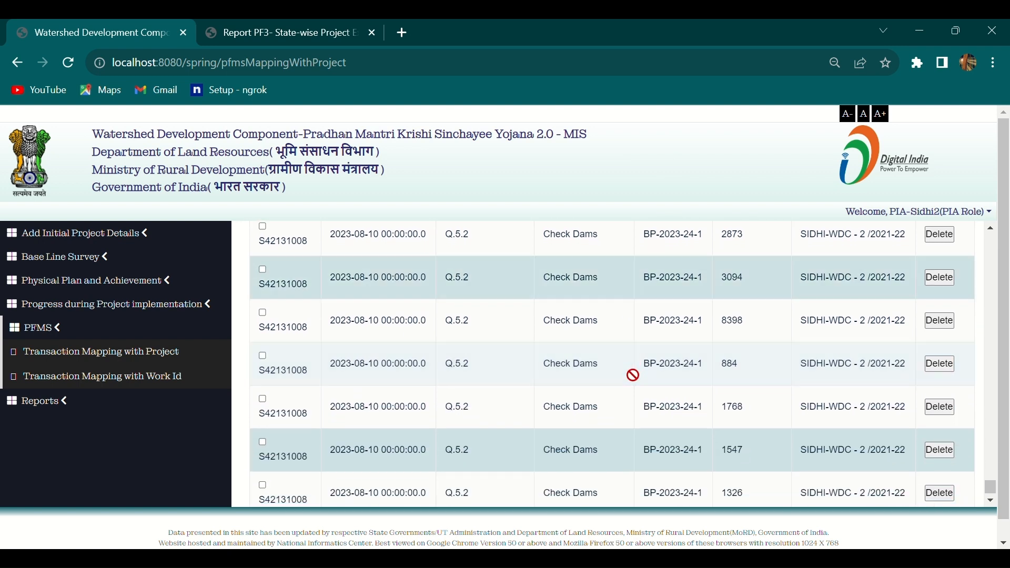
{"action": "scroll", "coordinate": [633, 375], "scroll_direction": "up", "scroll_amount": 3}
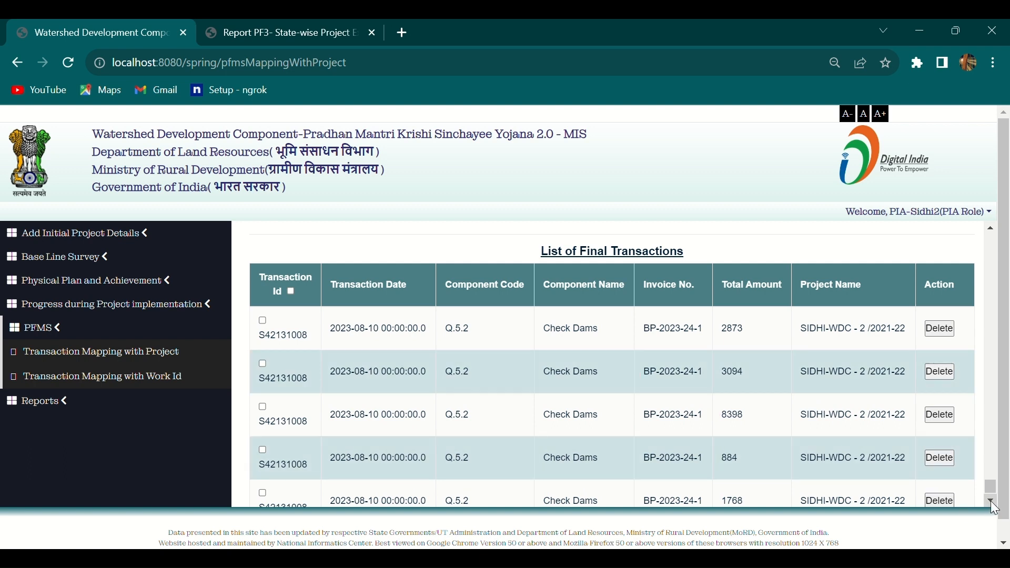
{"action": "left_click_drag", "start_coordinate": [990, 483], "coordinate": [956, 235]}
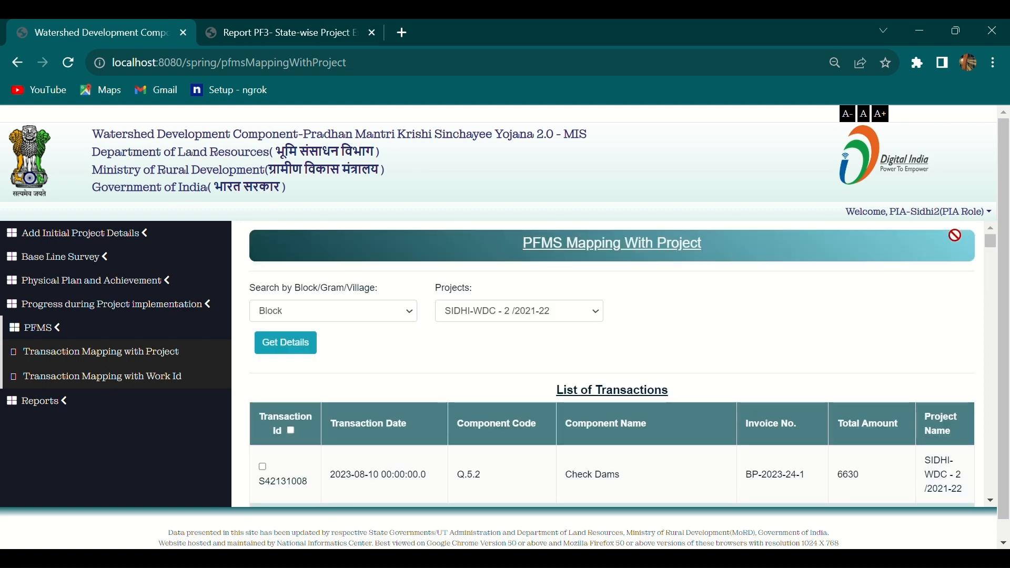
{"action": "left_click", "coordinate": [293, 435]}
{"action": "scroll", "coordinate": [347, 461], "scroll_direction": "down", "scroll_amount": 4}
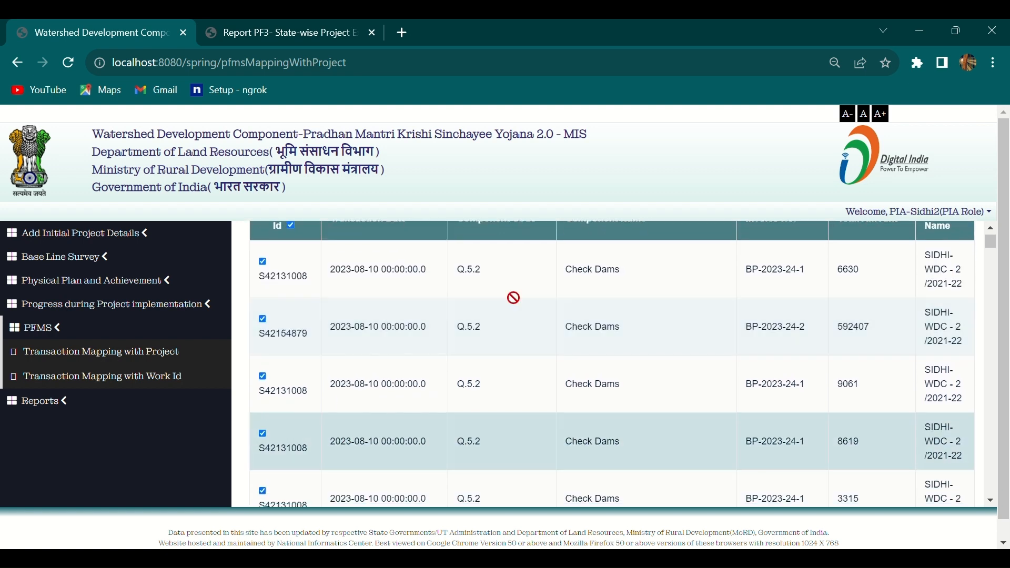
{"action": "scroll", "coordinate": [397, 402], "scroll_direction": "up", "scroll_amount": 3}
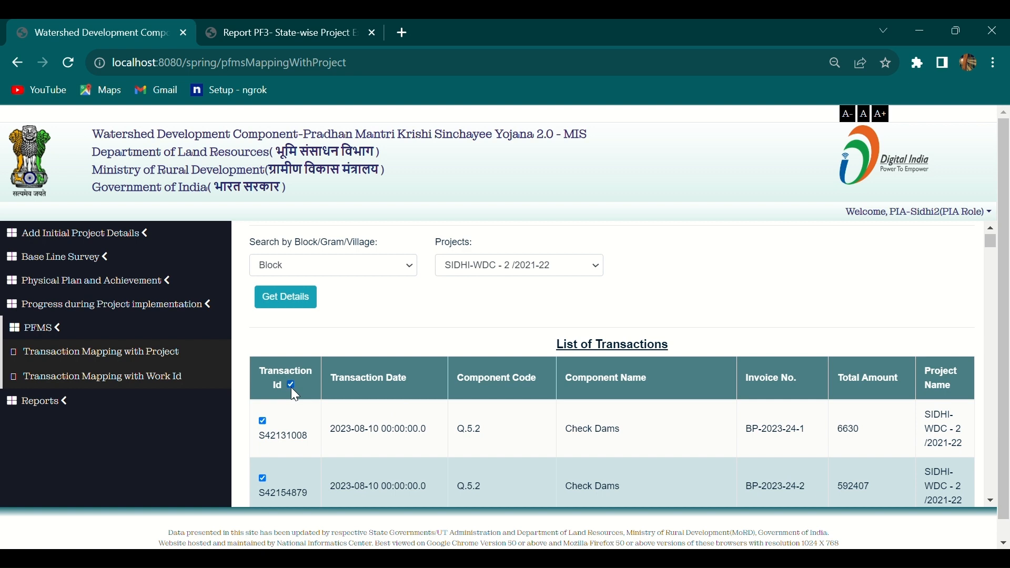
{"action": "left_click", "coordinate": [291, 386]}
{"action": "left_click_drag", "start_coordinate": [992, 242], "coordinate": [996, 502]}
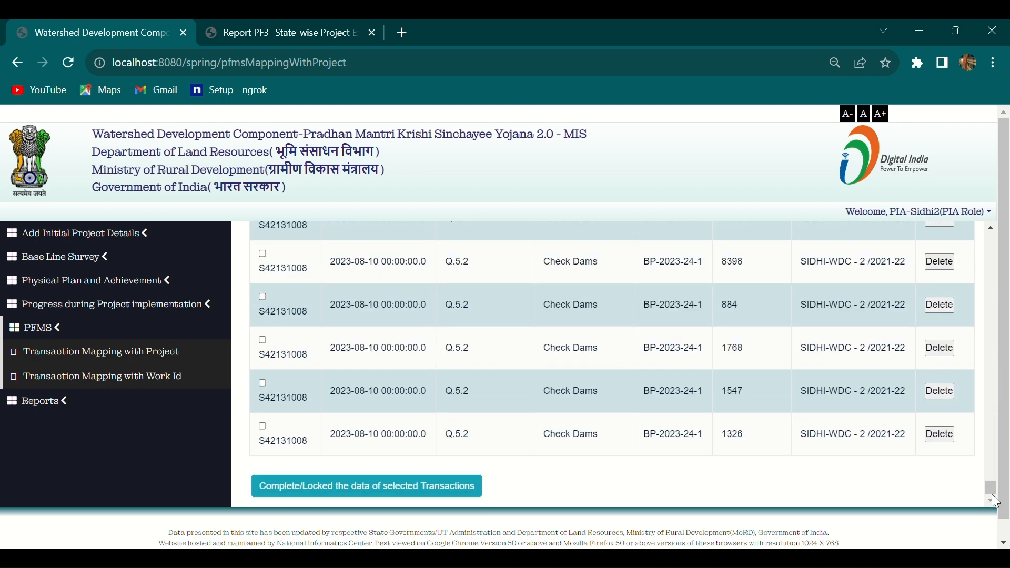
{"action": "scroll", "coordinate": [751, 367], "scroll_direction": "up", "scroll_amount": 3}
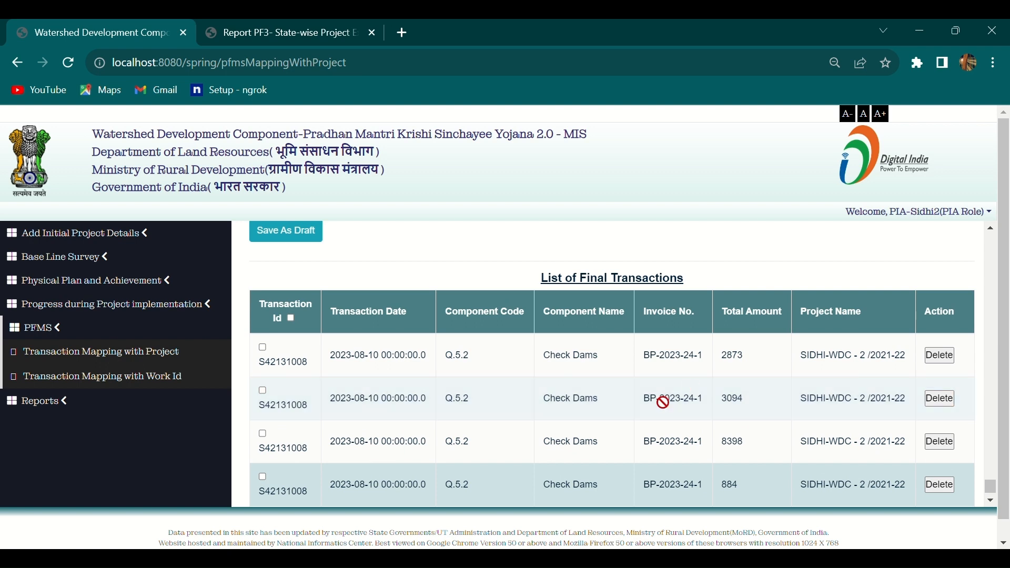
{"action": "scroll", "coordinate": [743, 422], "scroll_direction": "down", "scroll_amount": 3}
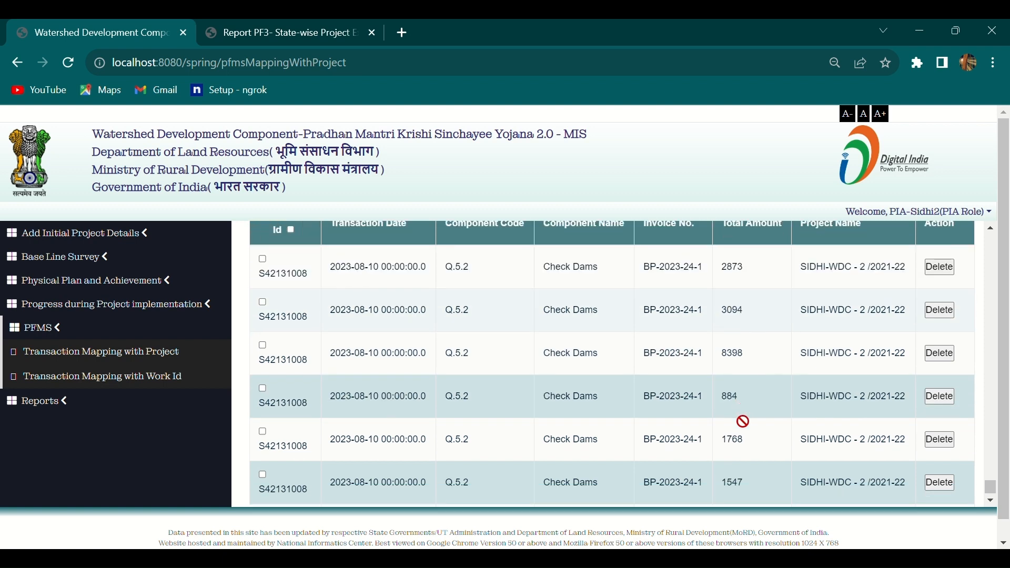
{"action": "scroll", "coordinate": [743, 422], "scroll_direction": "up", "scroll_amount": 3}
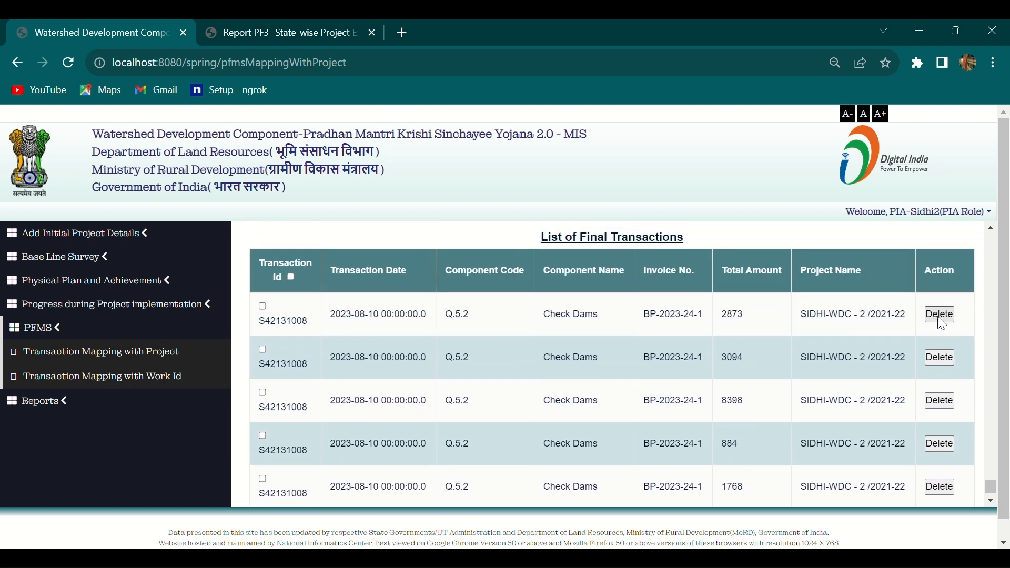
Delete the 2873 row from the final transactions list and confirm the alert.
{"action": "left_click", "coordinate": [941, 319]}
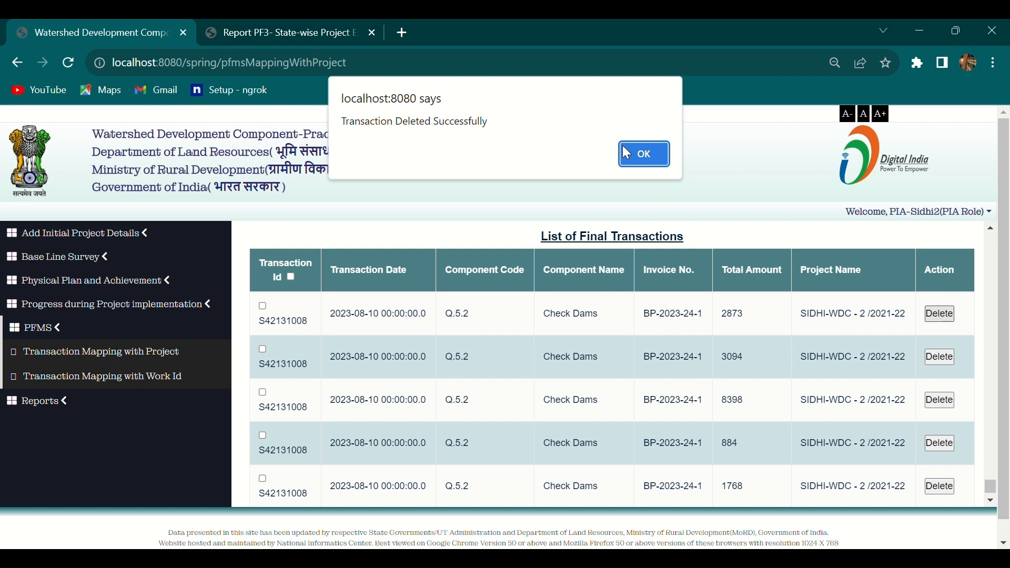
{"action": "left_click", "coordinate": [632, 157]}
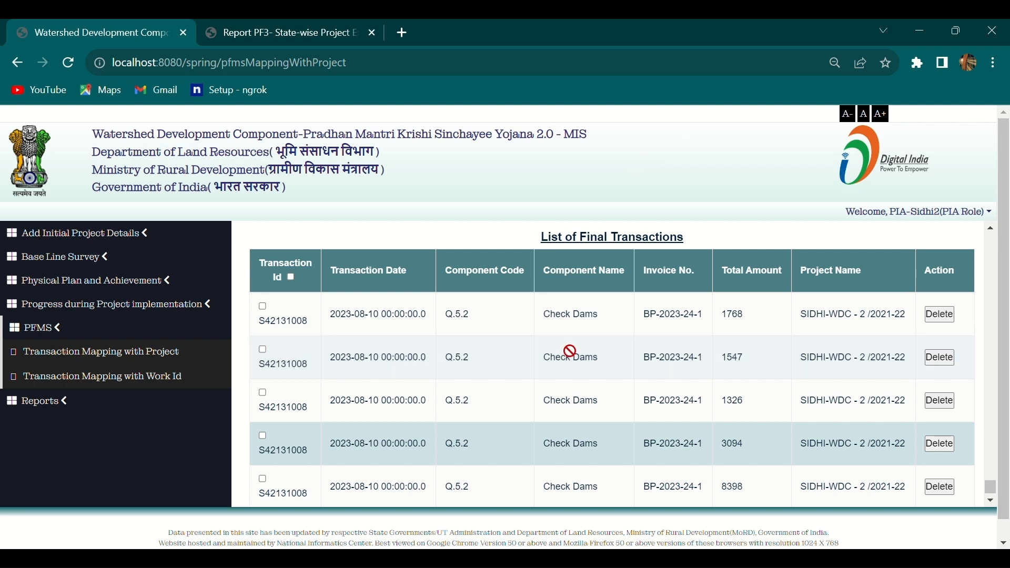
{"action": "scroll", "coordinate": [589, 372], "scroll_direction": "down", "scroll_amount": 2}
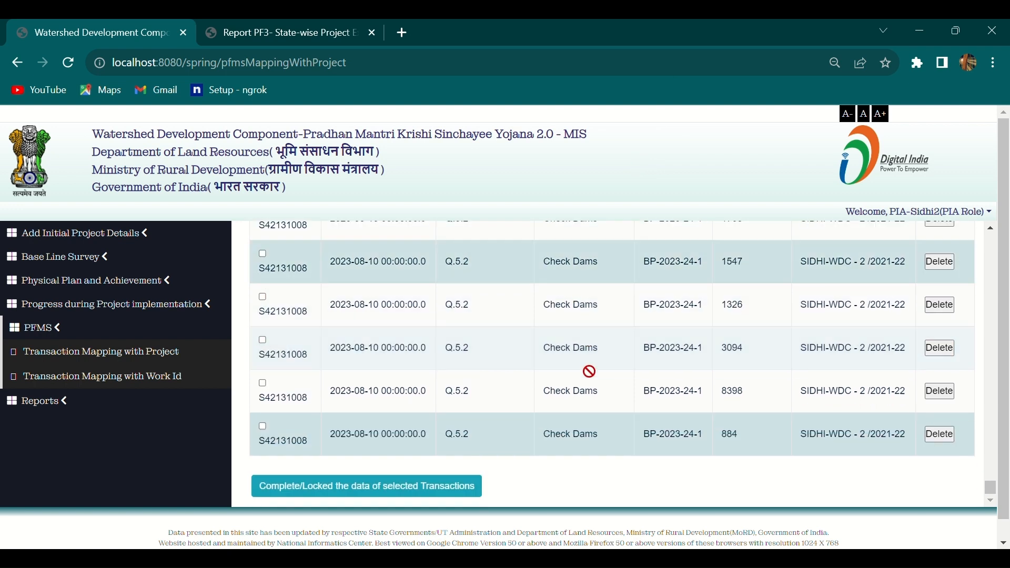
{"action": "scroll", "coordinate": [589, 372], "scroll_direction": "up", "scroll_amount": 3}
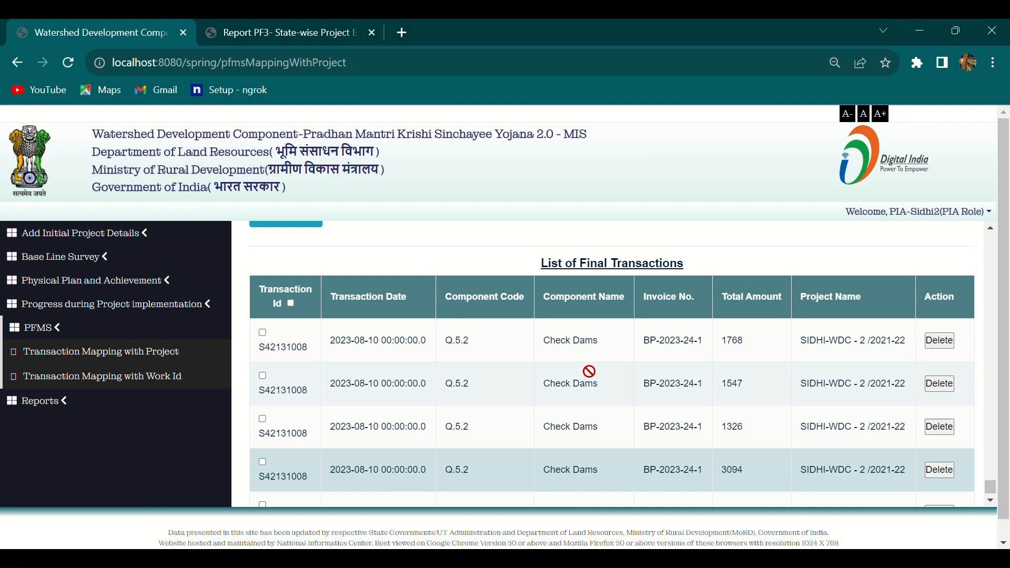
{"action": "scroll", "coordinate": [590, 372], "scroll_direction": "down", "scroll_amount": 3}
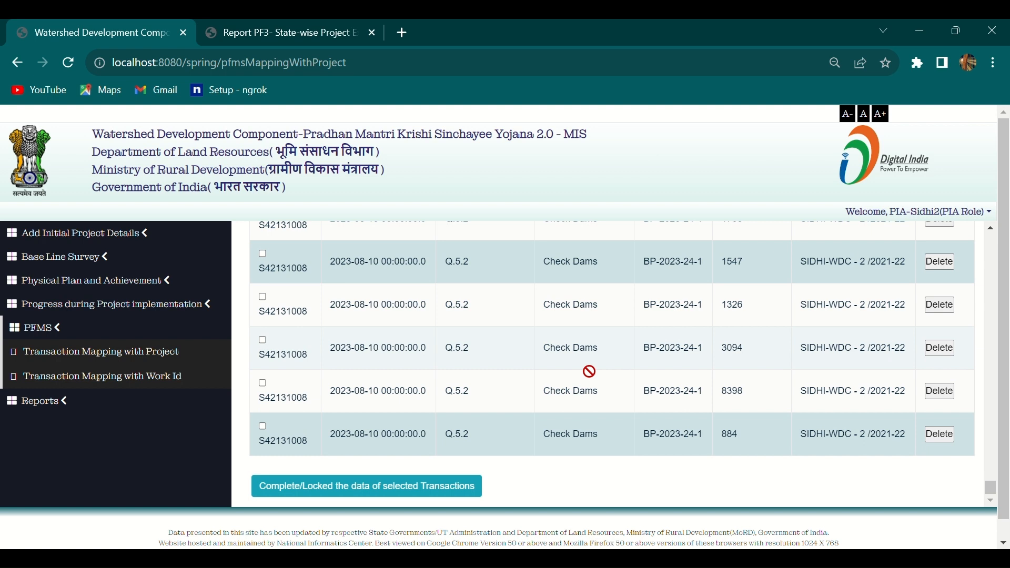
{"action": "scroll", "coordinate": [589, 371], "scroll_direction": "up", "scroll_amount": 3}
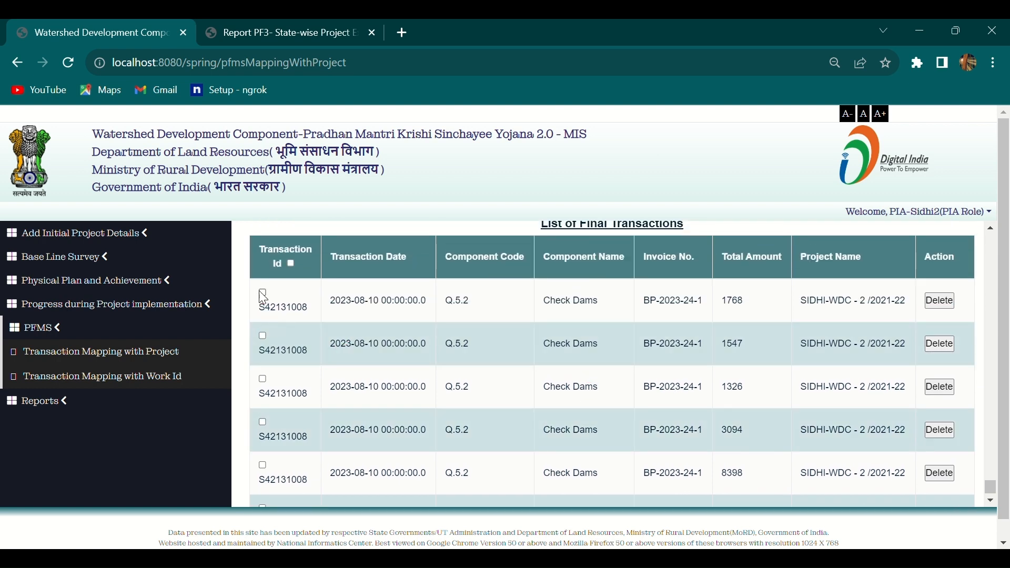
Tick the 1768 and 1547 final transactions.
{"action": "left_click", "coordinate": [263, 293]}
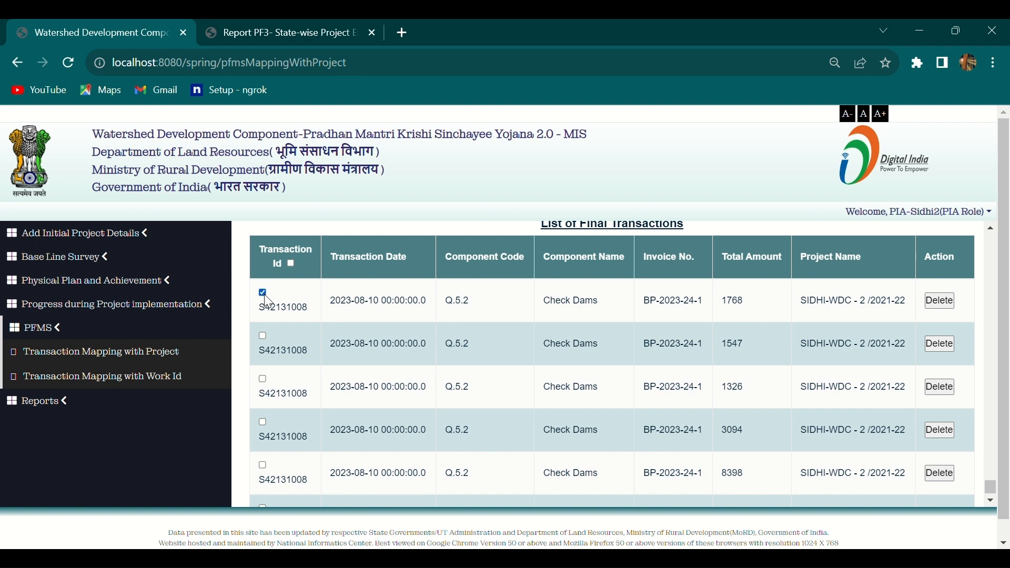
{"action": "left_click", "coordinate": [265, 333]}
{"action": "scroll", "coordinate": [416, 367], "scroll_direction": "down", "scroll_amount": 2}
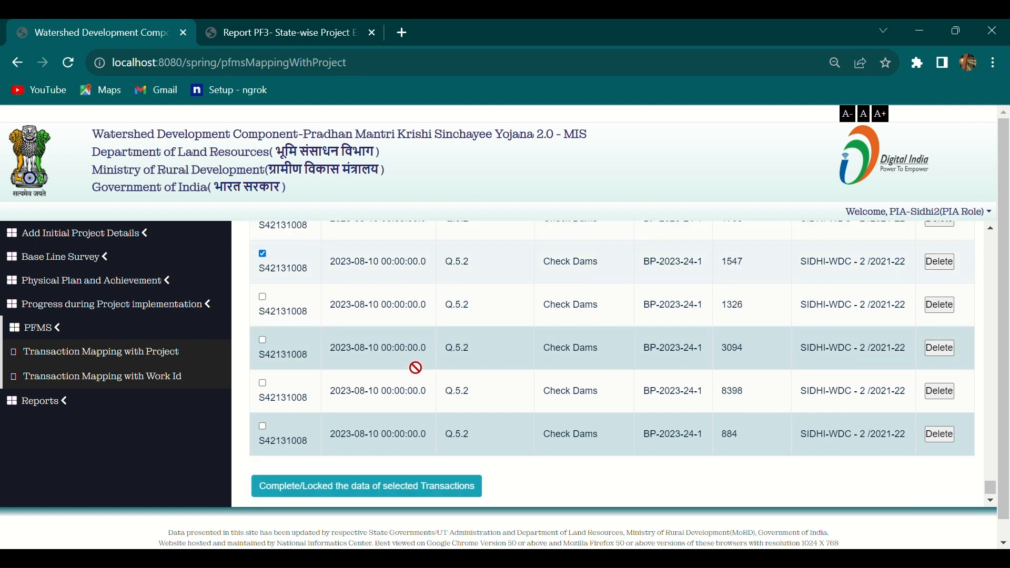
{"action": "scroll", "coordinate": [415, 367], "scroll_direction": "down", "scroll_amount": 1}
{"action": "scroll", "coordinate": [416, 368], "scroll_direction": "up", "scroll_amount": 1}
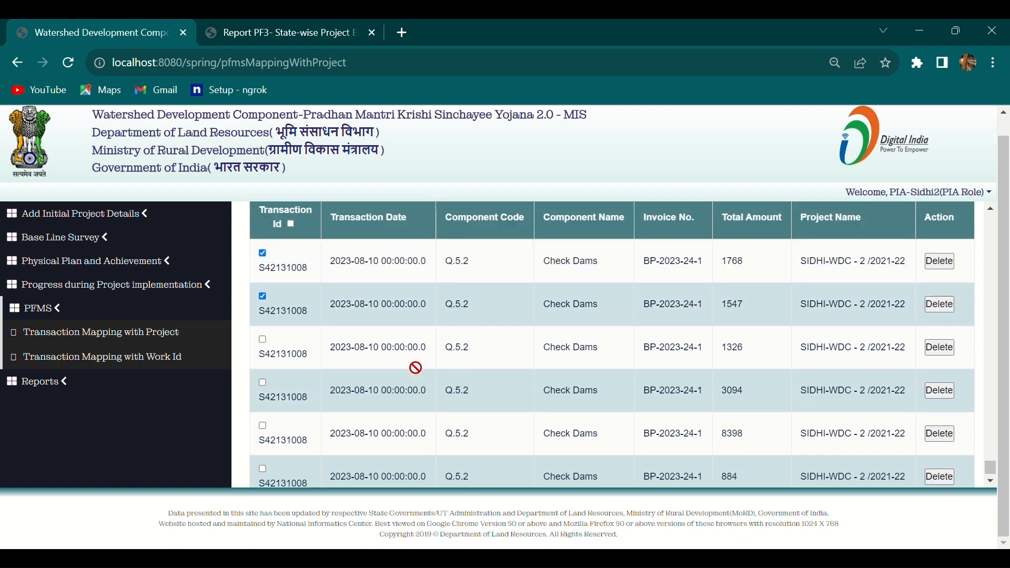
{"action": "scroll", "coordinate": [416, 367], "scroll_direction": "up", "scroll_amount": 1}
{"action": "scroll", "coordinate": [416, 367], "scroll_direction": "down", "scroll_amount": 2}
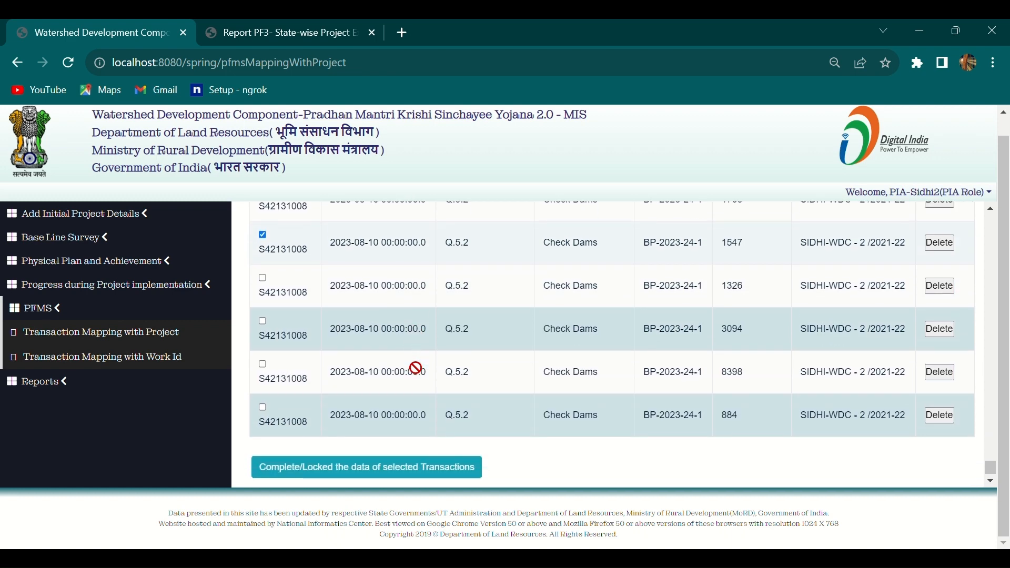
{"action": "scroll", "coordinate": [415, 367], "scroll_direction": "up", "scroll_amount": 2}
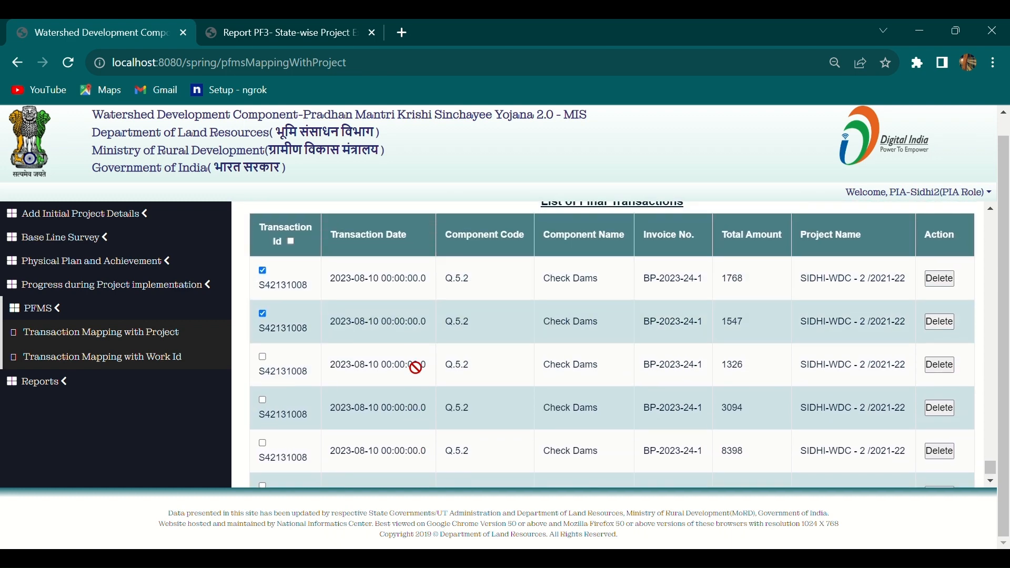
Select all six remaining final transactions with the header checkbox.
{"action": "left_click", "coordinate": [292, 241]}
{"action": "scroll", "coordinate": [322, 350], "scroll_direction": "down", "scroll_amount": 1}
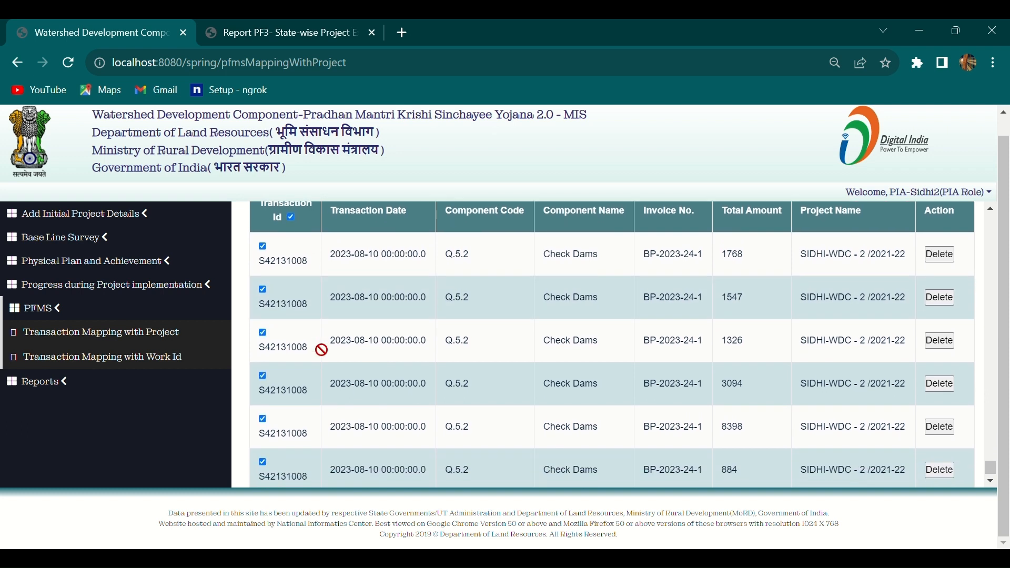
{"action": "scroll", "coordinate": [322, 350], "scroll_direction": "down", "scroll_amount": 1}
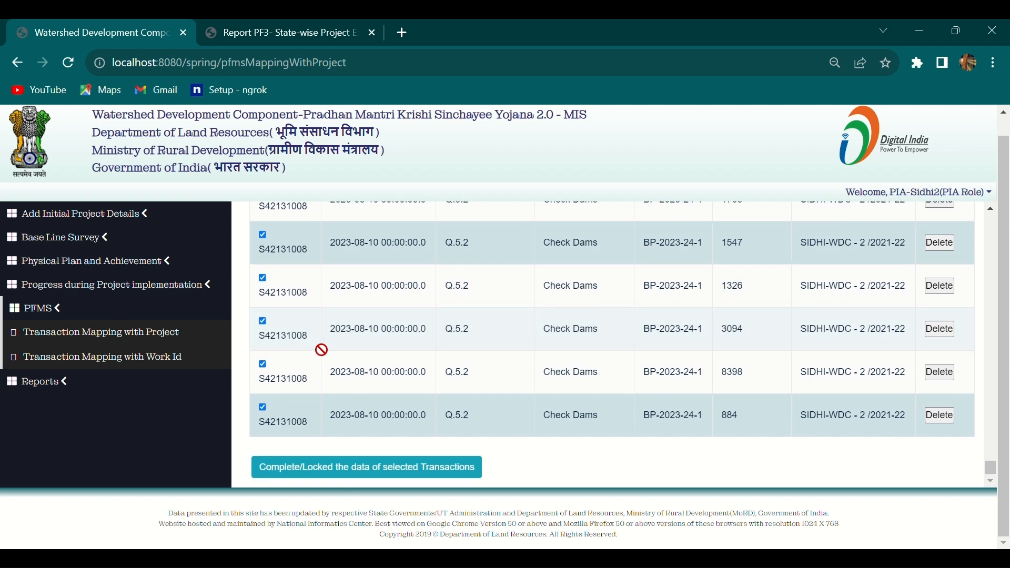
{"action": "scroll", "coordinate": [322, 350], "scroll_direction": "up", "scroll_amount": 3}
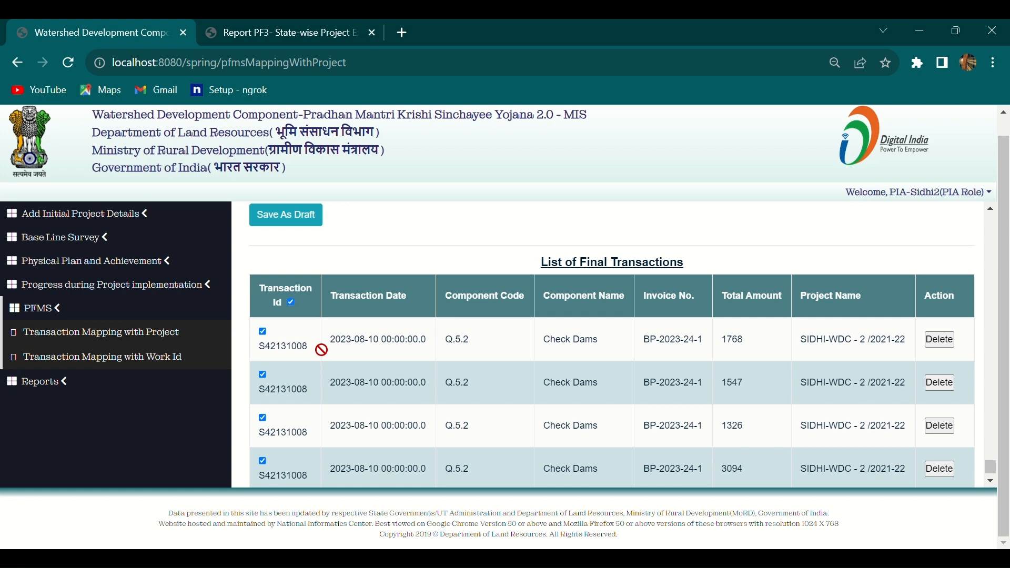
{"action": "scroll", "coordinate": [321, 350], "scroll_direction": "down", "scroll_amount": 3}
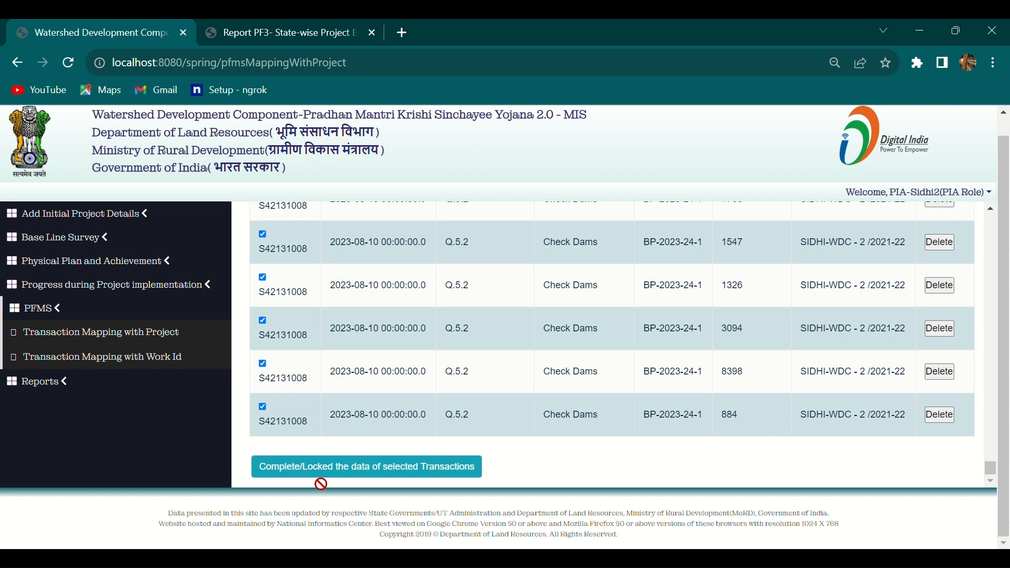
Complete and lock the selected transactions, then acknowledge the success alert.
{"action": "left_click", "coordinate": [339, 474]}
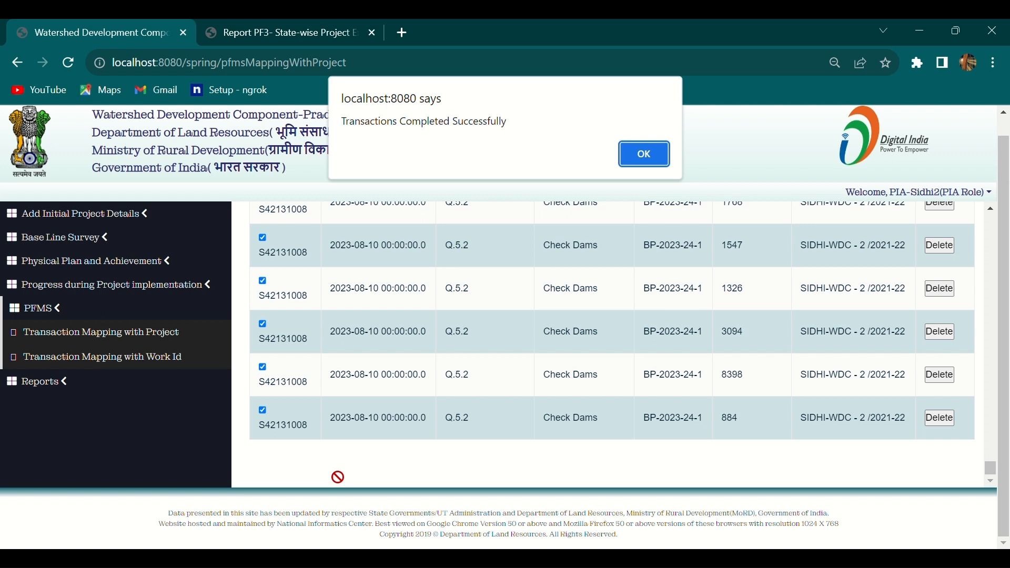
{"action": "left_click", "coordinate": [643, 162]}
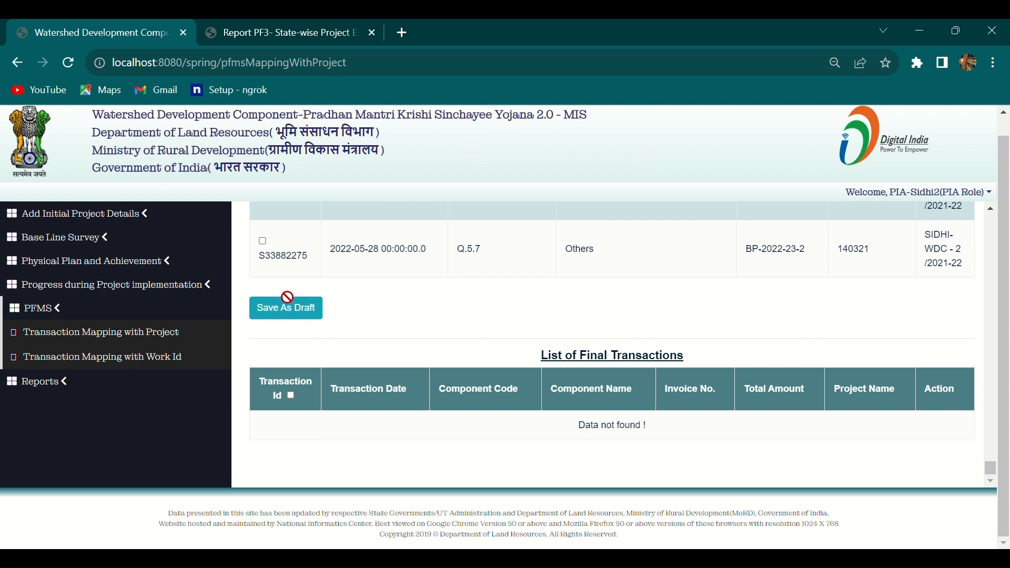
Go to PFMS > Transaction Mapping with Work Id in the left sidebar.
{"action": "left_click", "coordinate": [153, 358]}
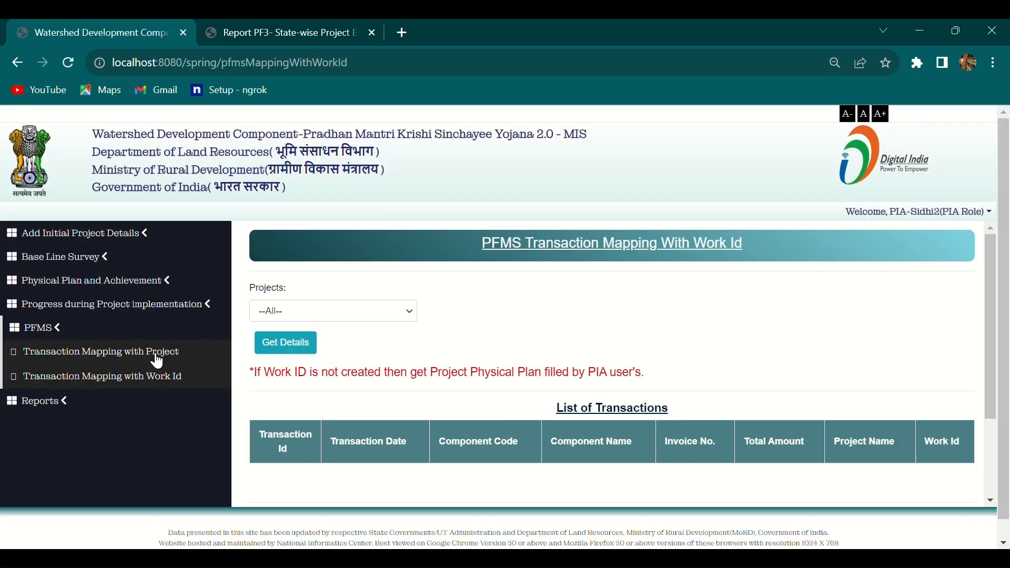
Load SIDHI-WDC - 2 /2021-22 via Get Details and review its Check Dams transactions awaiting Work Ids.
{"action": "left_click", "coordinate": [283, 318]}
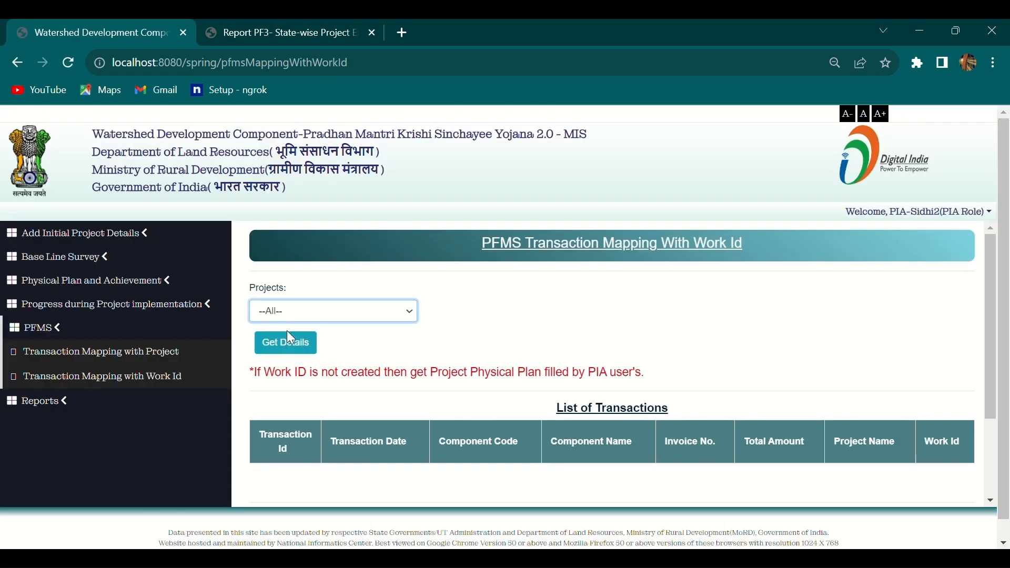
{"action": "key", "text": "Down"}
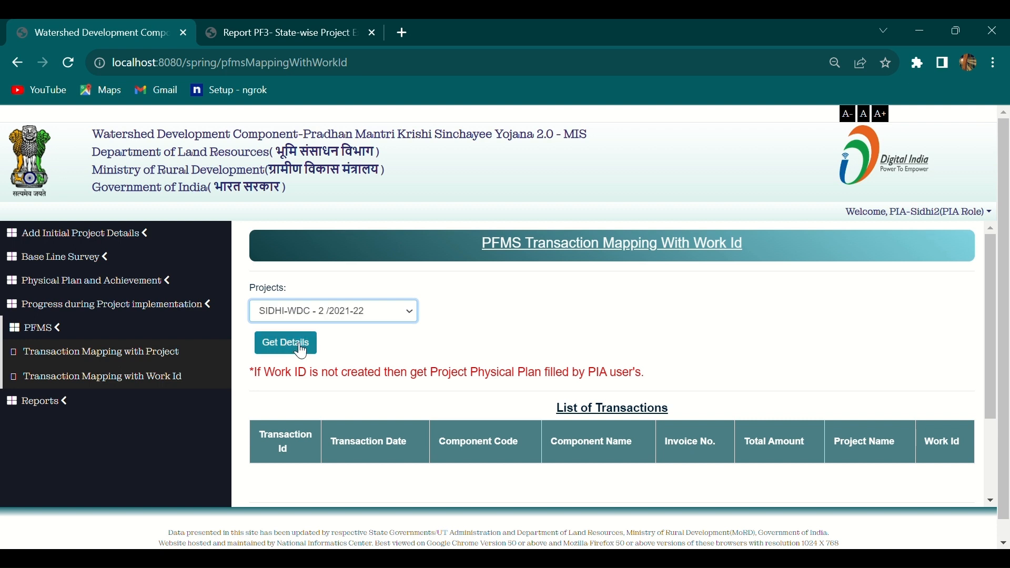
{"action": "left_click", "coordinate": [301, 352]}
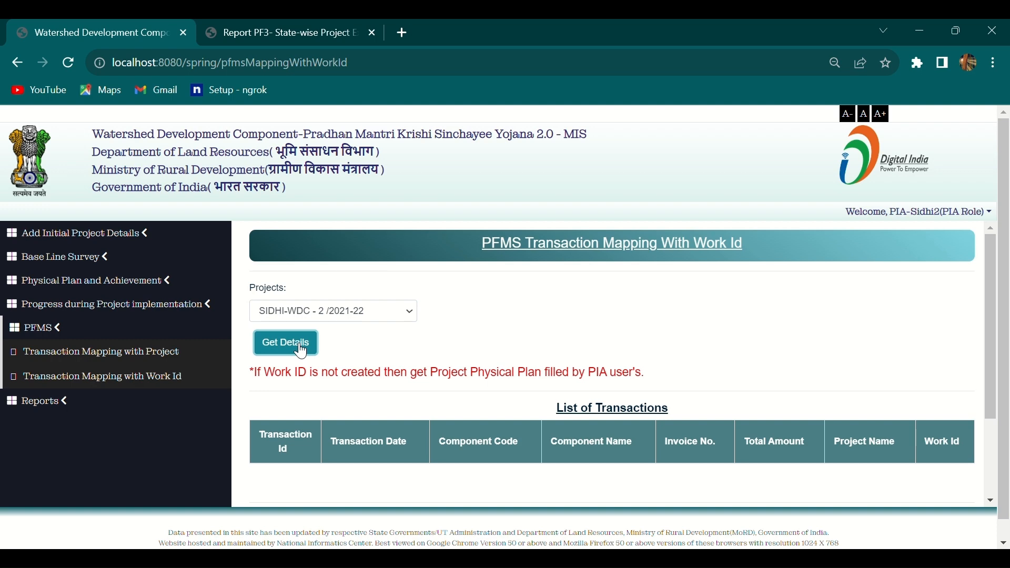
{"action": "scroll", "coordinate": [514, 415], "scroll_direction": "down", "scroll_amount": 2}
{"action": "scroll", "coordinate": [515, 416], "scroll_direction": "up", "scroll_amount": 1}
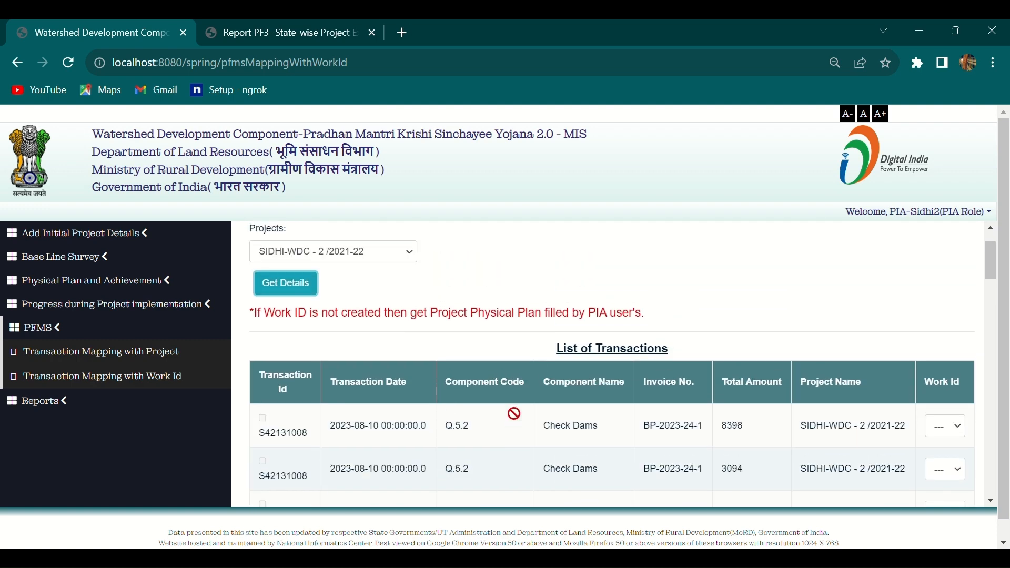
{"action": "scroll", "coordinate": [514, 413], "scroll_direction": "down", "scroll_amount": 4}
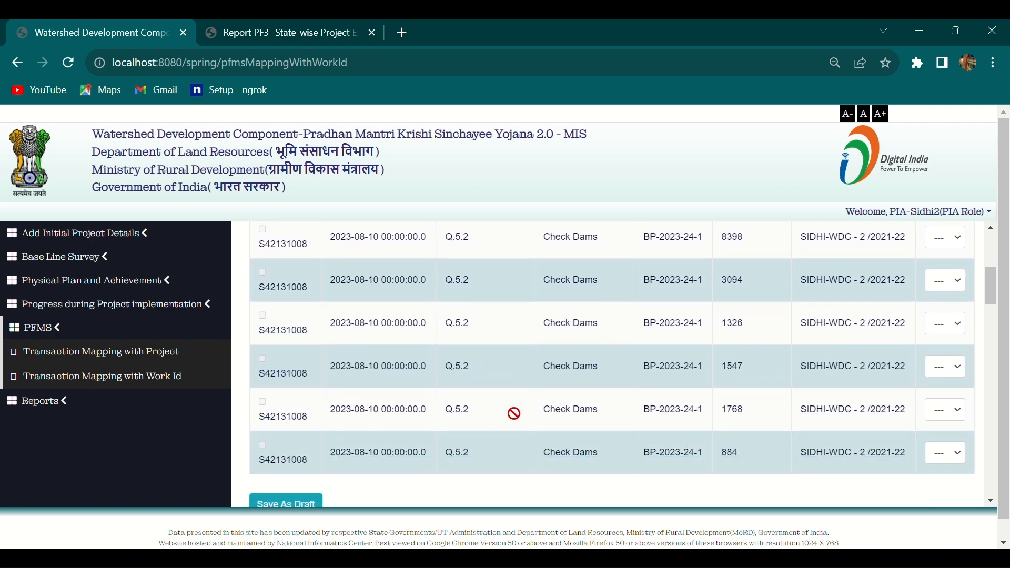
{"action": "scroll", "coordinate": [514, 413], "scroll_direction": "up", "scroll_amount": 3}
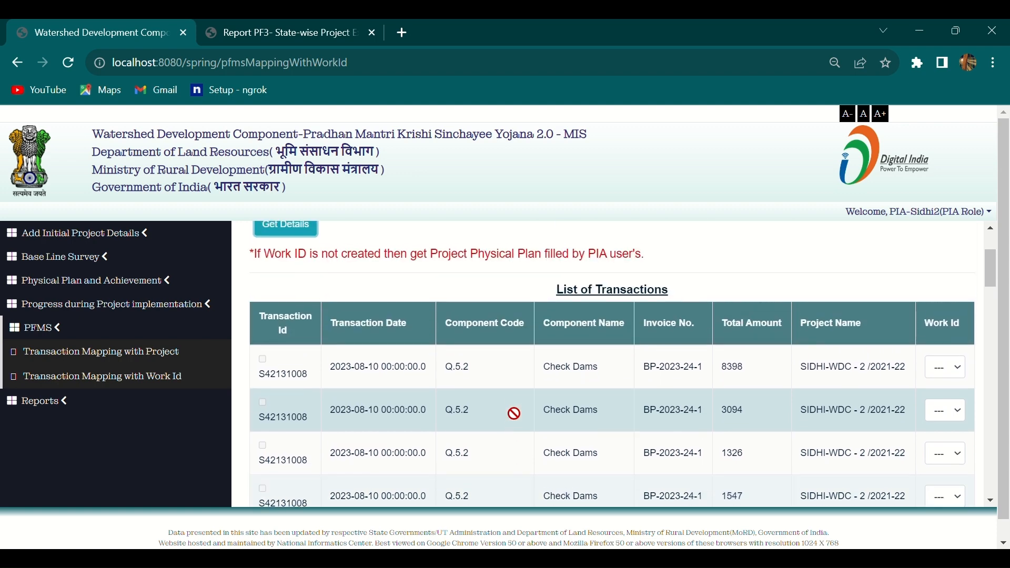
{"action": "scroll", "coordinate": [514, 413], "scroll_direction": "down", "scroll_amount": 5}
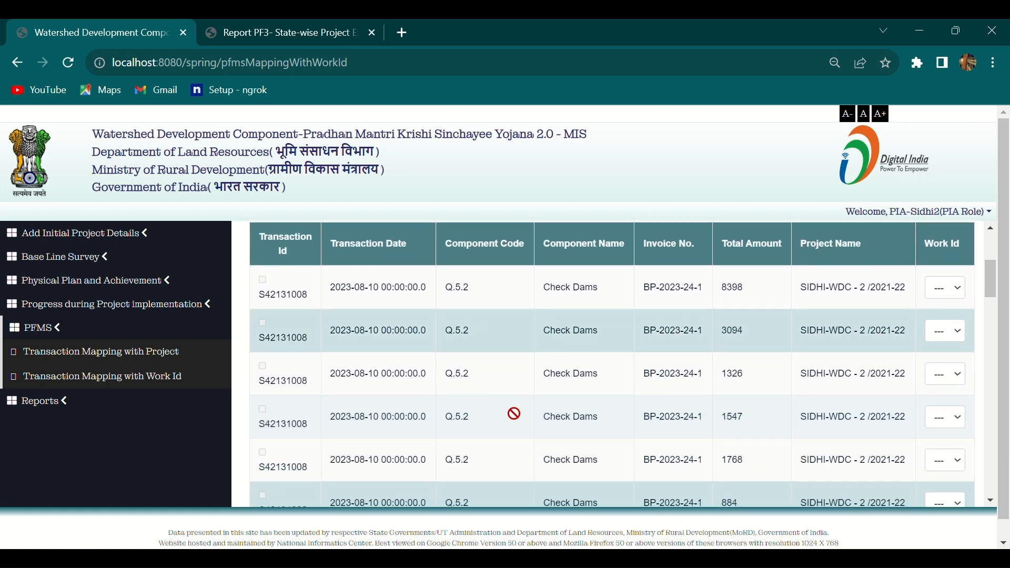
{"action": "scroll", "coordinate": [514, 414], "scroll_direction": "down", "scroll_amount": 8}
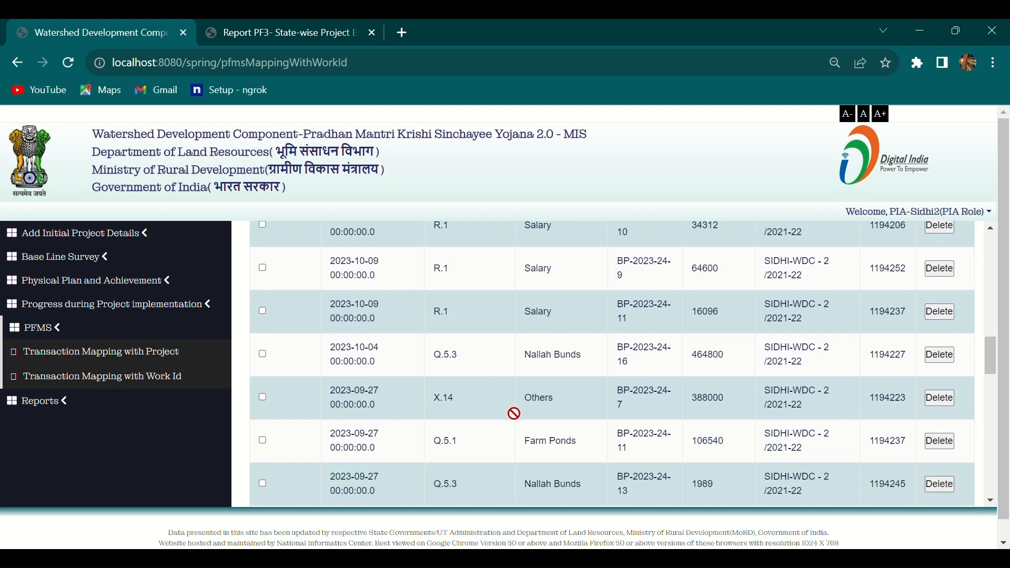
{"action": "scroll", "coordinate": [514, 413], "scroll_direction": "down", "scroll_amount": 10}
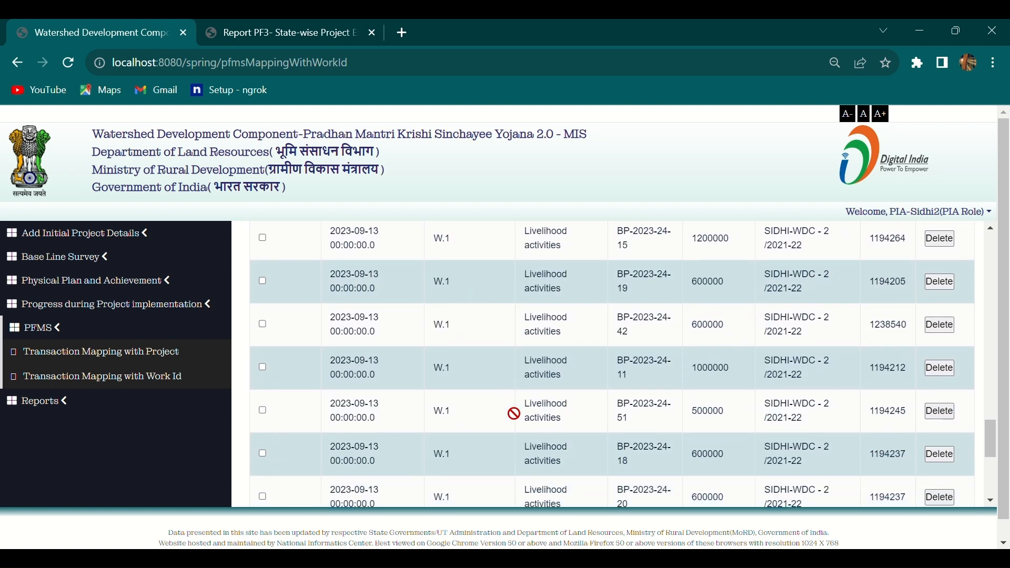
{"action": "scroll", "coordinate": [514, 414], "scroll_direction": "down", "scroll_amount": 3}
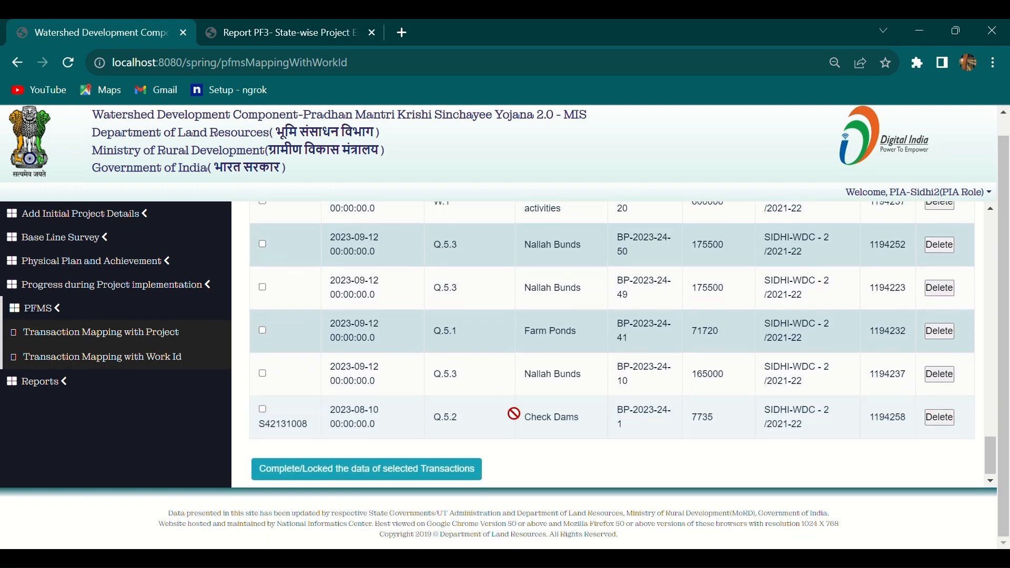
{"action": "scroll", "coordinate": [514, 413], "scroll_direction": "up", "scroll_amount": 5}
{"action": "scroll", "coordinate": [514, 414], "scroll_direction": "up", "scroll_amount": 15}
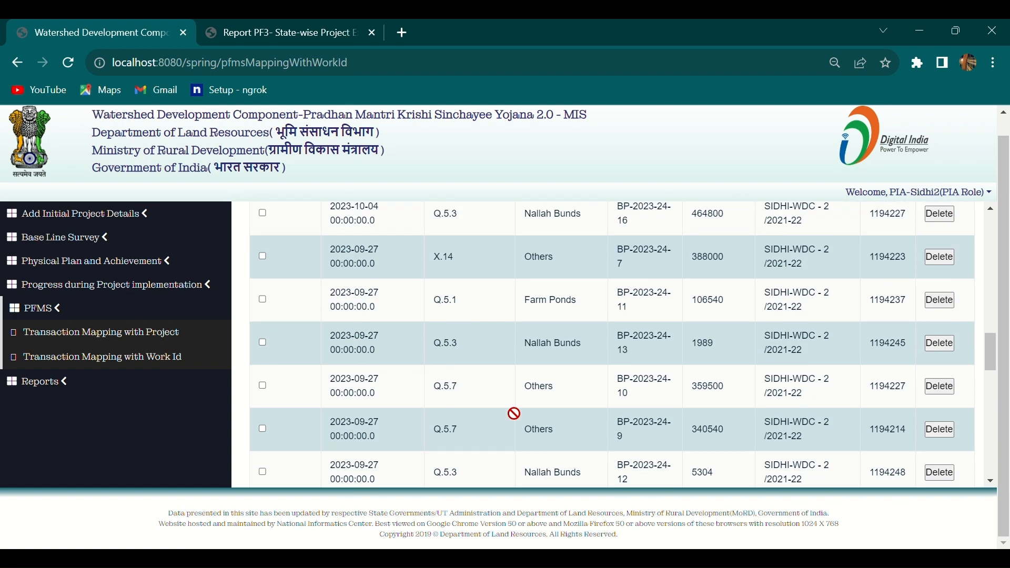
{"action": "scroll", "coordinate": [514, 413], "scroll_direction": "down", "scroll_amount": 3}
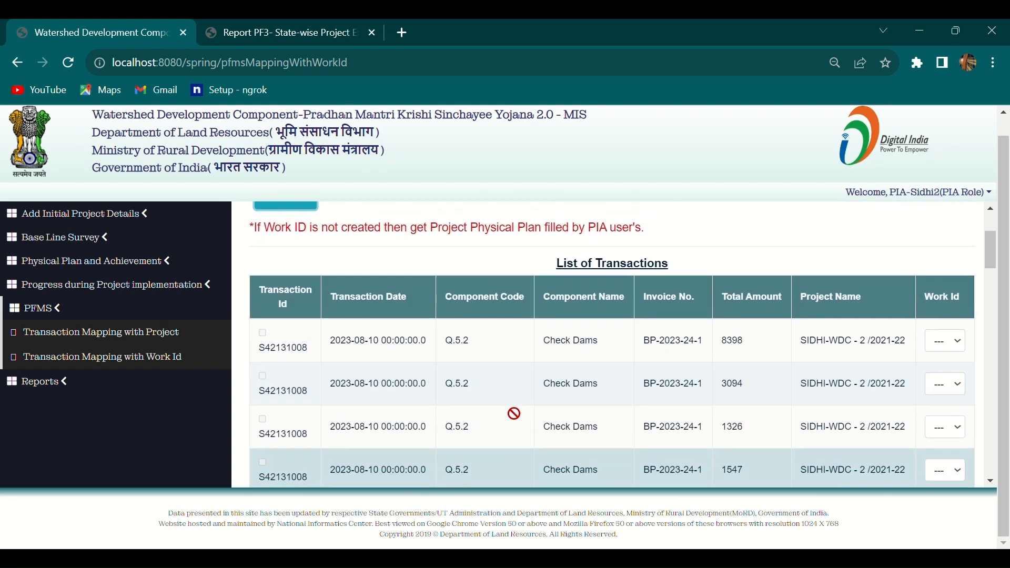
Set Work Id 11 on the first three Check Dams transactions and tick each row.
{"action": "scroll", "coordinate": [514, 414], "scroll_direction": "up", "scroll_amount": 3}
{"action": "left_click", "coordinate": [947, 344]}
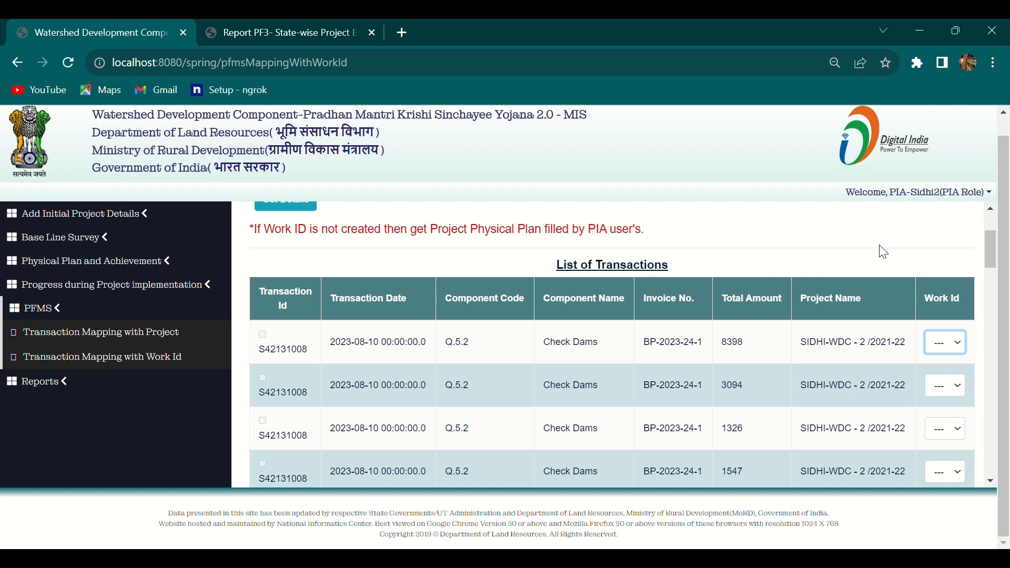
{"action": "key", "text": "Down"}
{"action": "scroll", "coordinate": [526, 394], "scroll_direction": "down", "scroll_amount": 1}
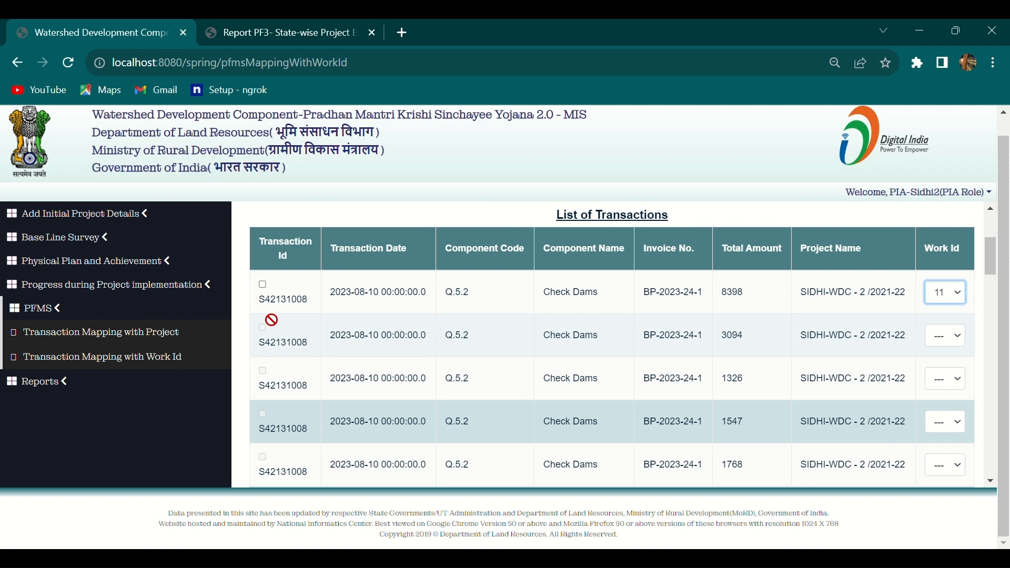
{"action": "left_click", "coordinate": [262, 285]}
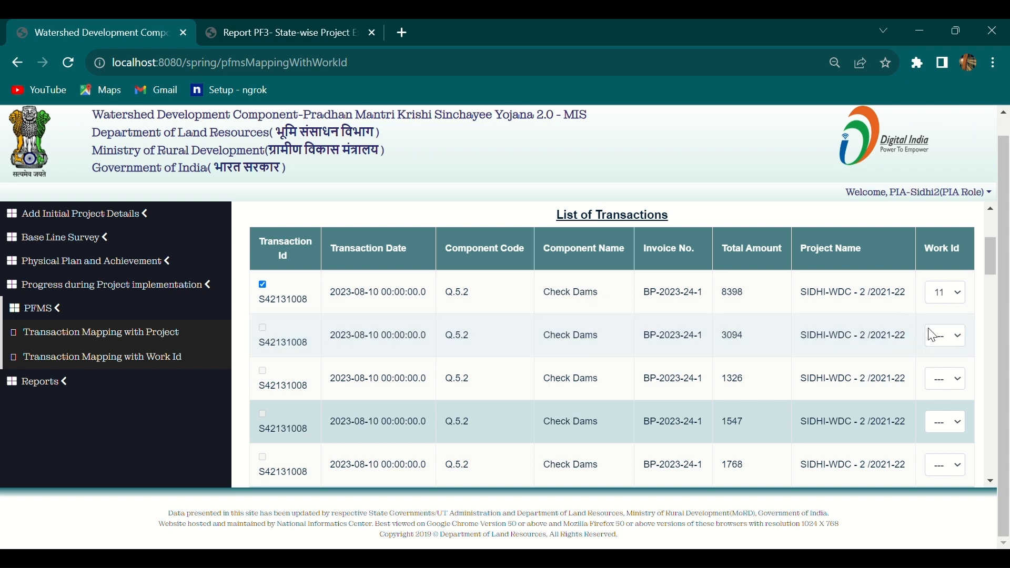
{"action": "left_click", "coordinate": [956, 337]}
{"action": "key", "text": "Down"}
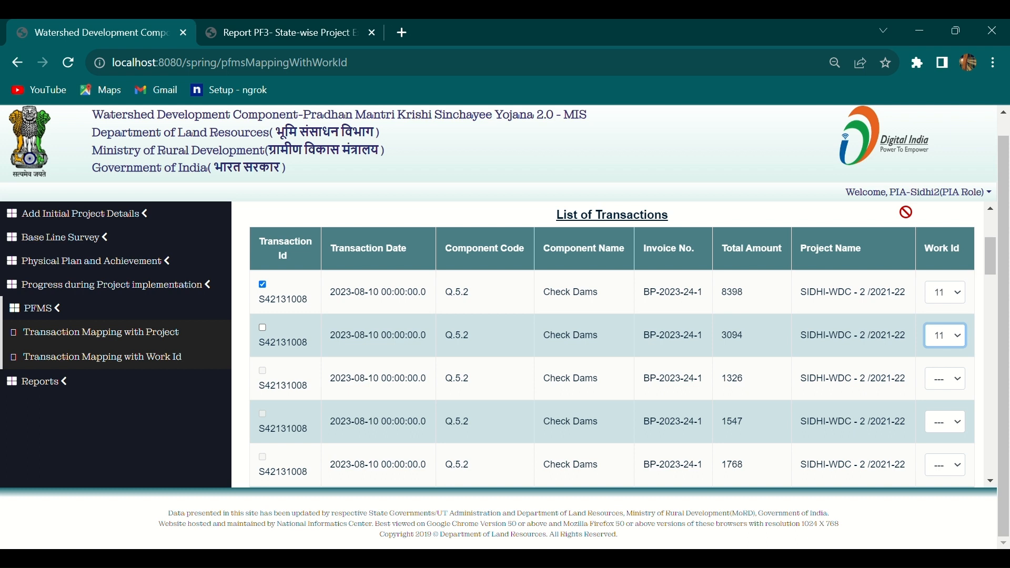
{"action": "left_click", "coordinate": [945, 383]}
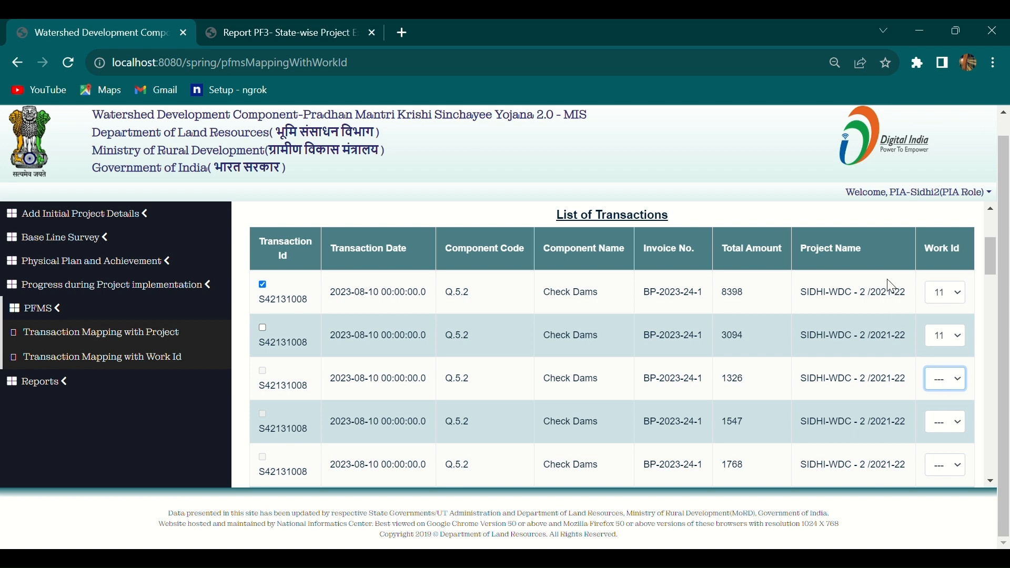
{"action": "key", "text": "Down"}
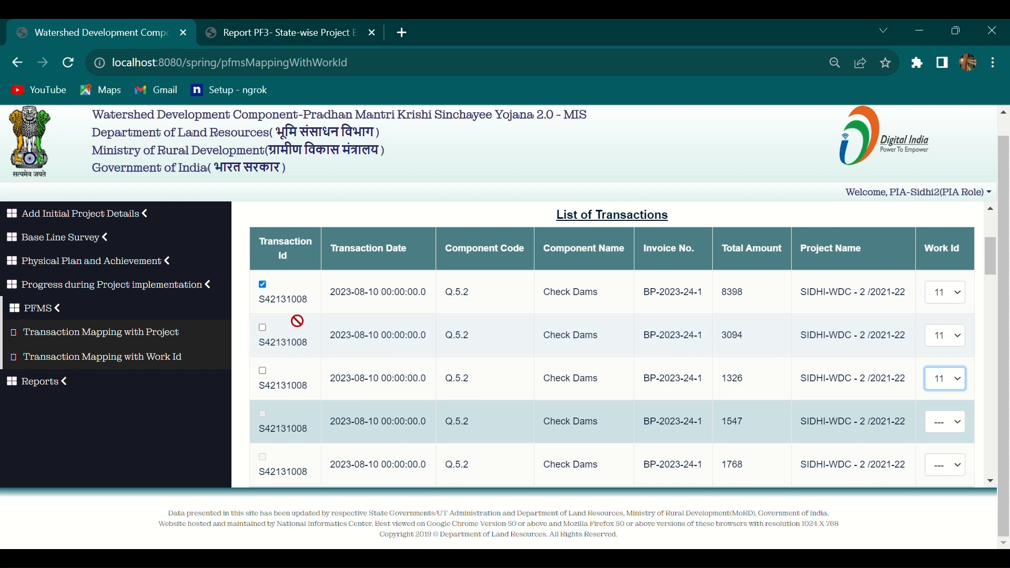
{"action": "left_click", "coordinate": [263, 328]}
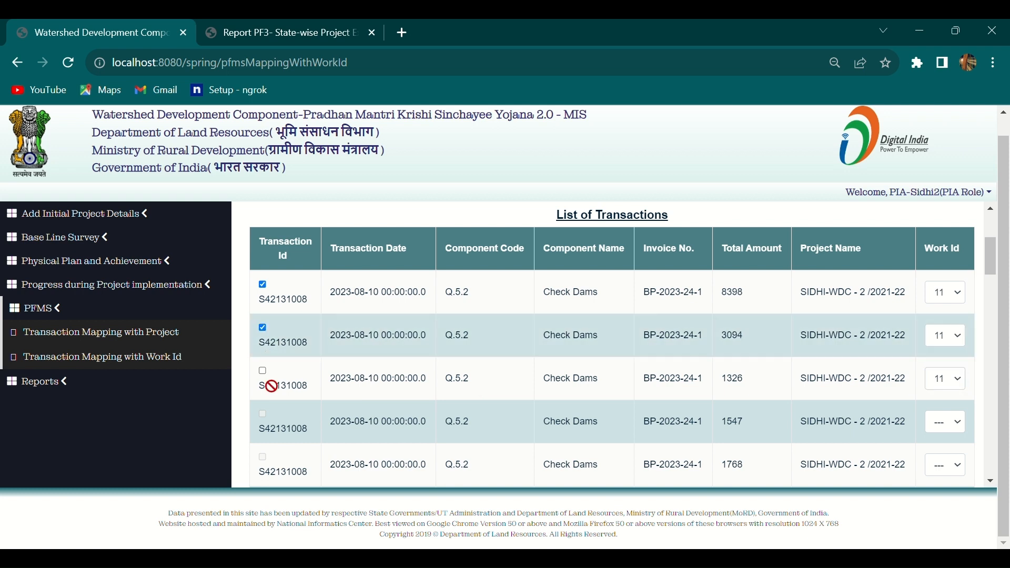
{"action": "left_click", "coordinate": [263, 371]}
Set Work Id 11 on the 1547, 1768 and 884 transactions and tick each row.
{"action": "scroll", "coordinate": [326, 380], "scroll_direction": "down", "scroll_amount": 1}
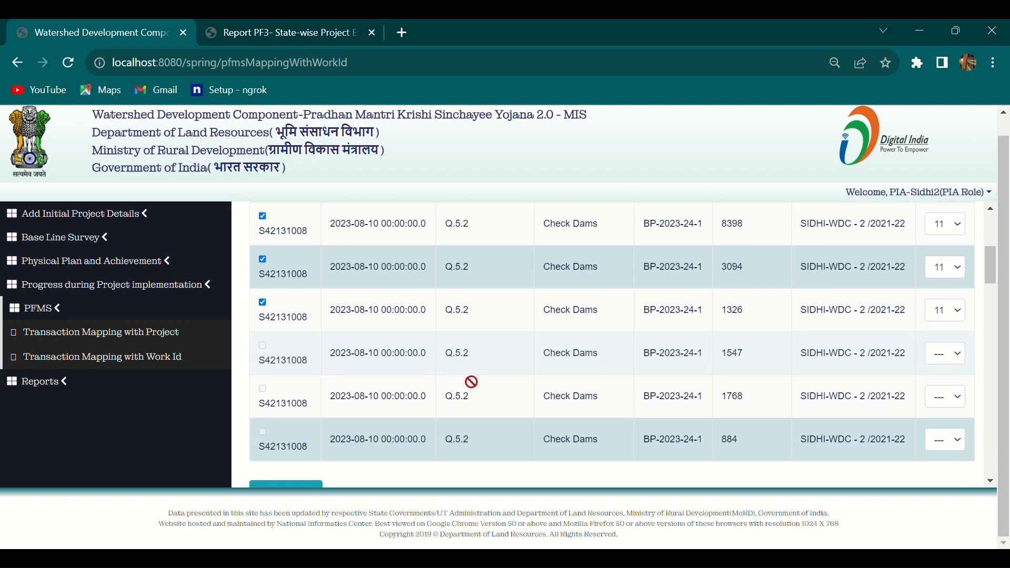
{"action": "left_click", "coordinate": [941, 352]}
{"action": "left_click", "coordinate": [884, 235]}
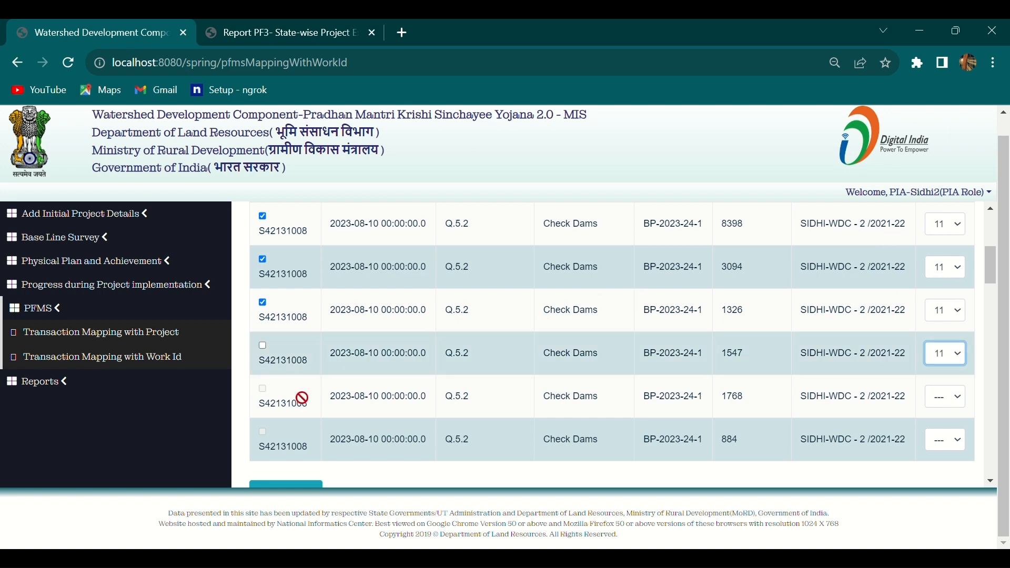
{"action": "left_click", "coordinate": [263, 346]}
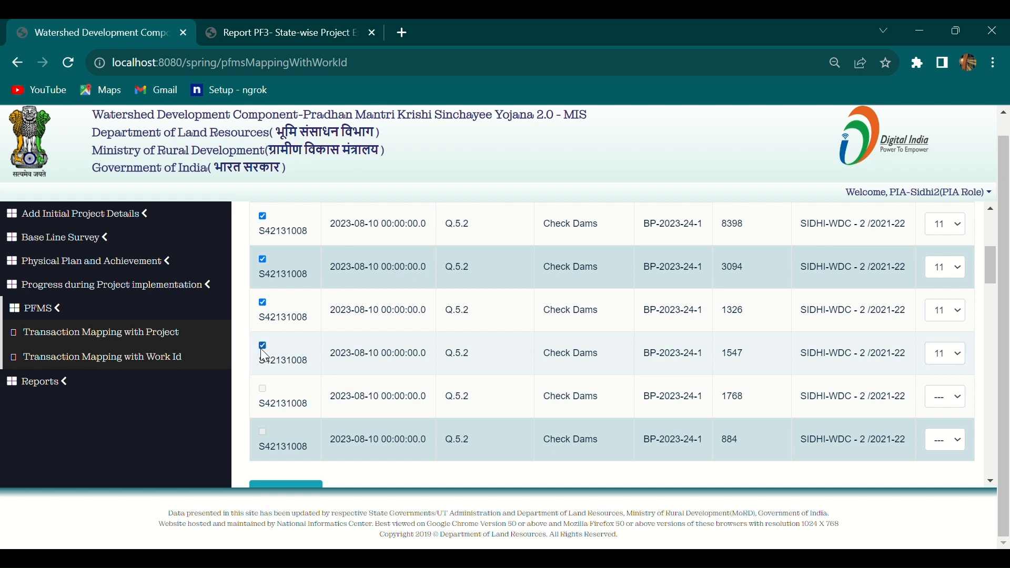
{"action": "scroll", "coordinate": [412, 374], "scroll_direction": "down", "scroll_amount": 1}
{"action": "scroll", "coordinate": [412, 374], "scroll_direction": "down", "scroll_amount": 1}
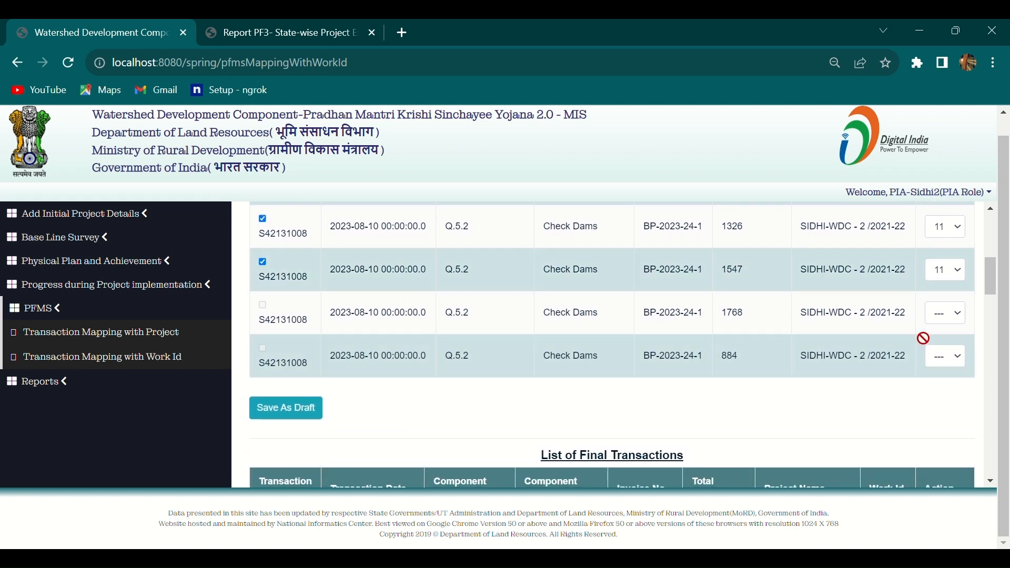
{"action": "left_click", "coordinate": [964, 322]}
{"action": "left_click", "coordinate": [917, 261]}
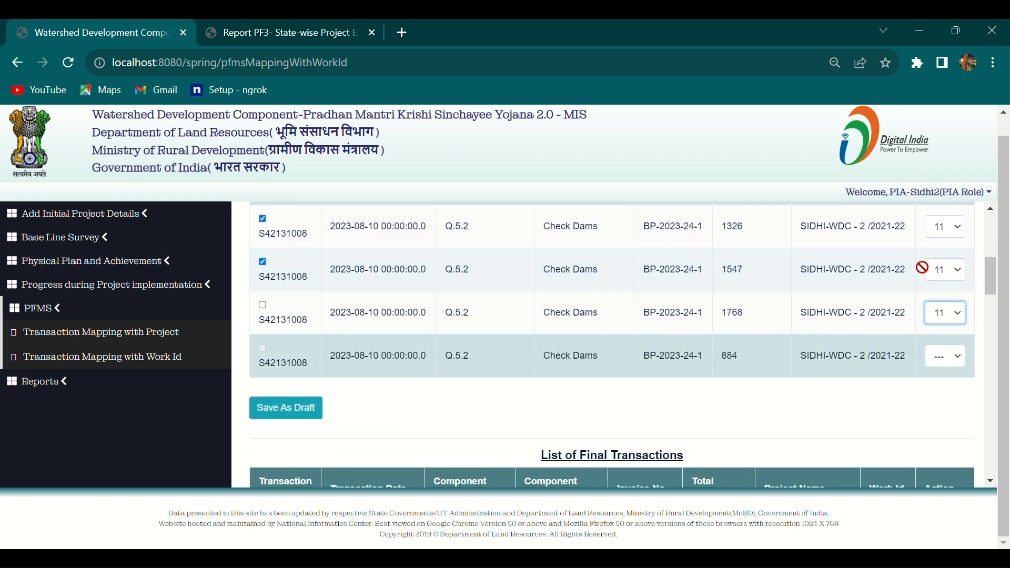
{"action": "left_click", "coordinate": [263, 306]}
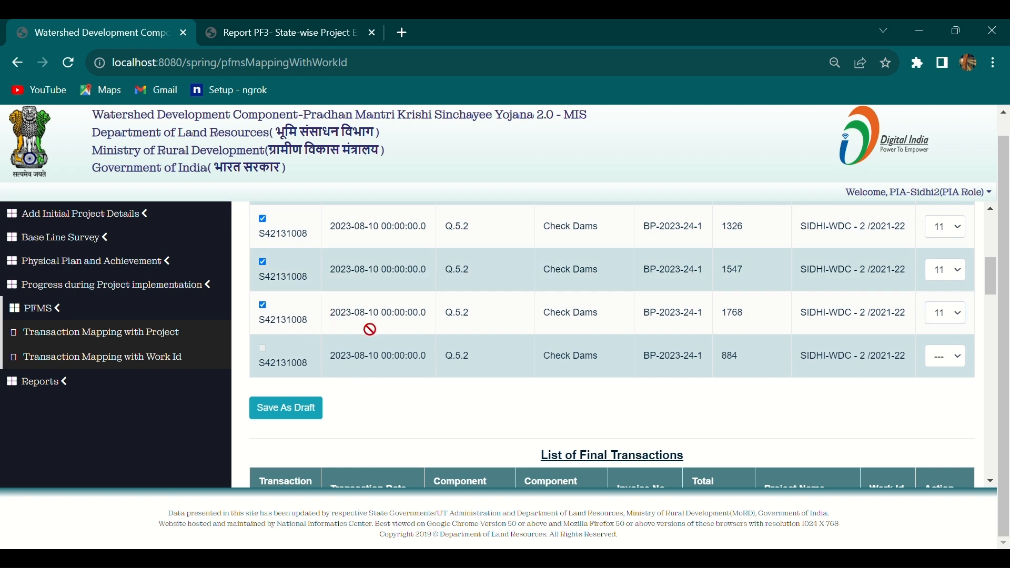
{"action": "left_click", "coordinate": [942, 355]}
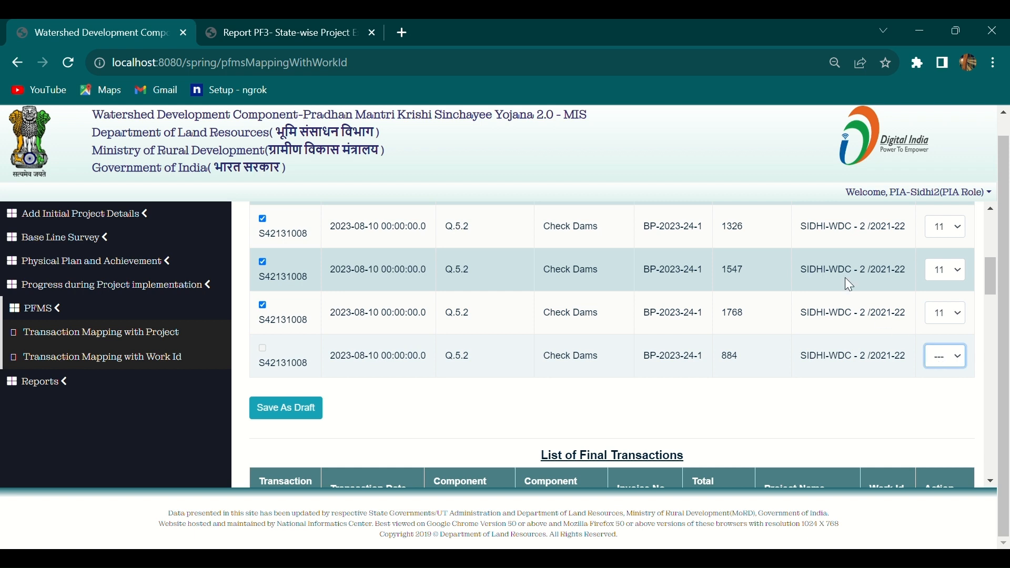
{"action": "key", "text": "Down"}
{"action": "left_click", "coordinate": [258, 350]}
{"action": "scroll", "coordinate": [406, 376], "scroll_direction": "up", "scroll_amount": 4}
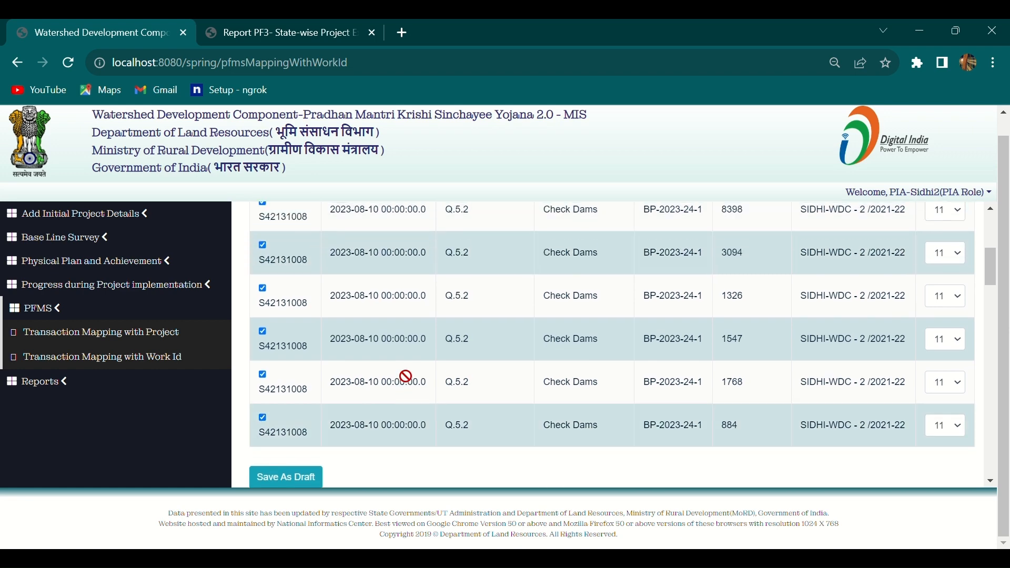
{"action": "scroll", "coordinate": [406, 375], "scroll_direction": "down", "scroll_amount": 4}
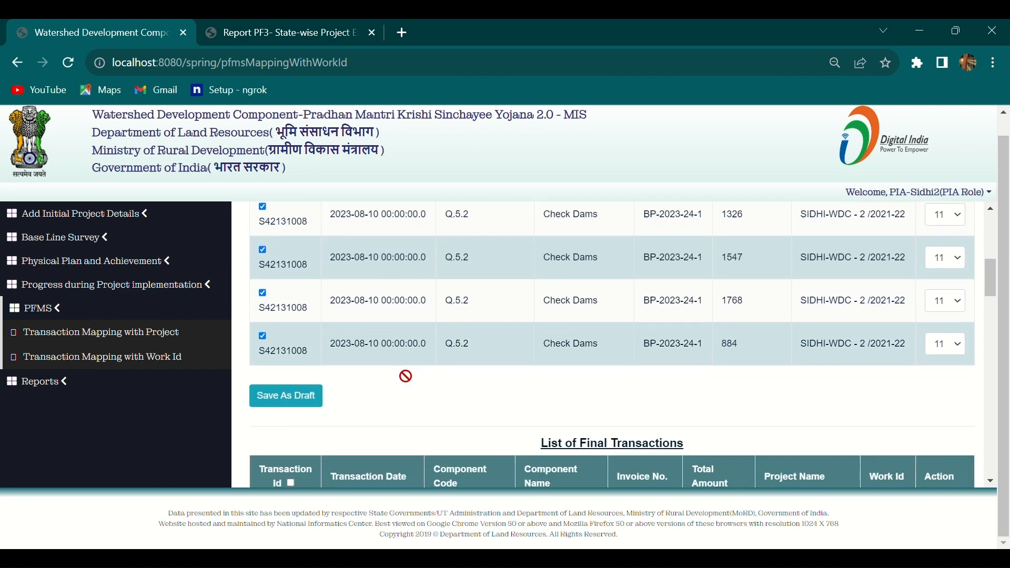
Save the six ticked Work Id 11 mappings as a draft, confirming and dismissing the message.
{"action": "left_click", "coordinate": [299, 404]}
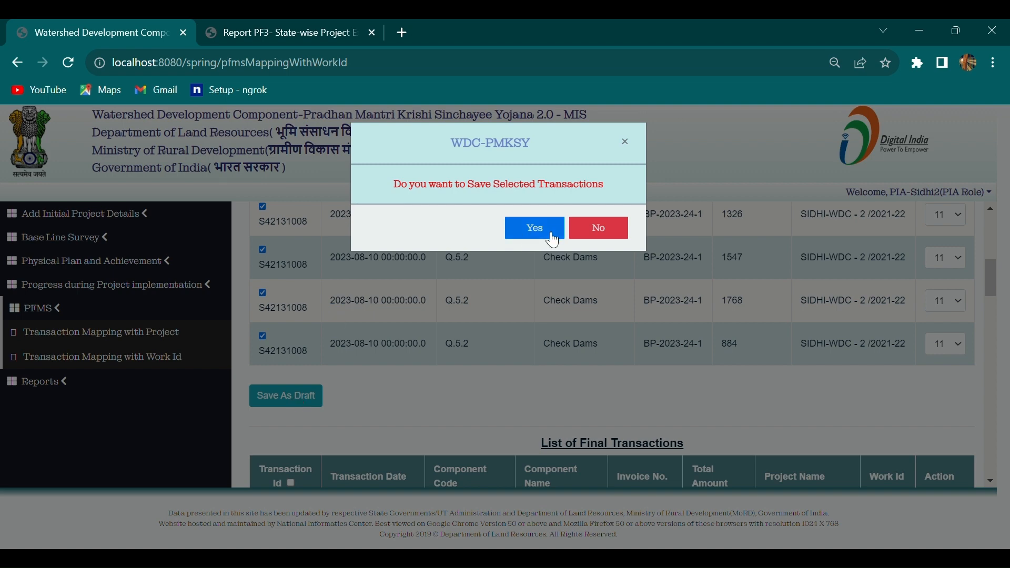
{"action": "left_click", "coordinate": [544, 230]}
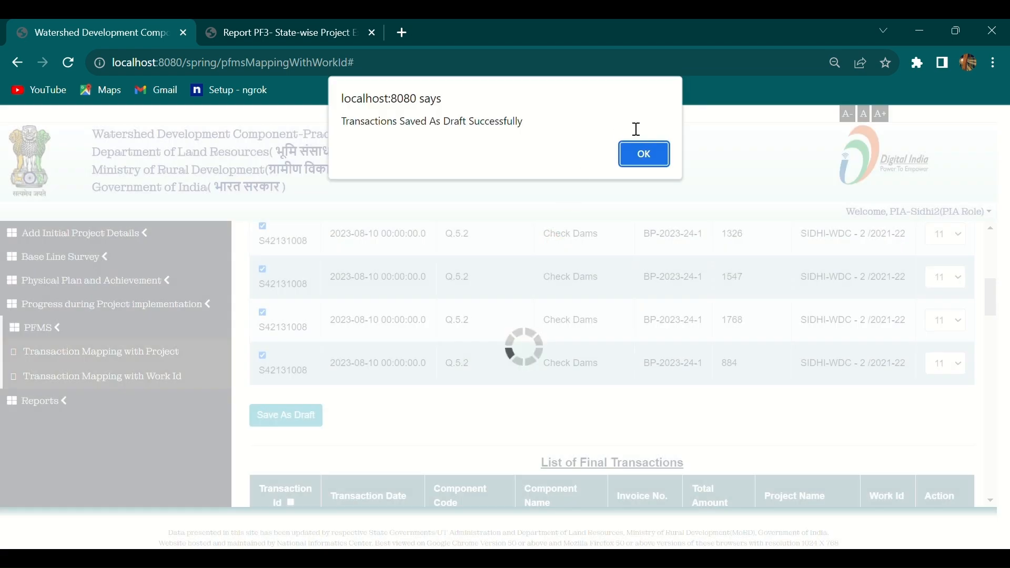
{"action": "left_click", "coordinate": [645, 154]}
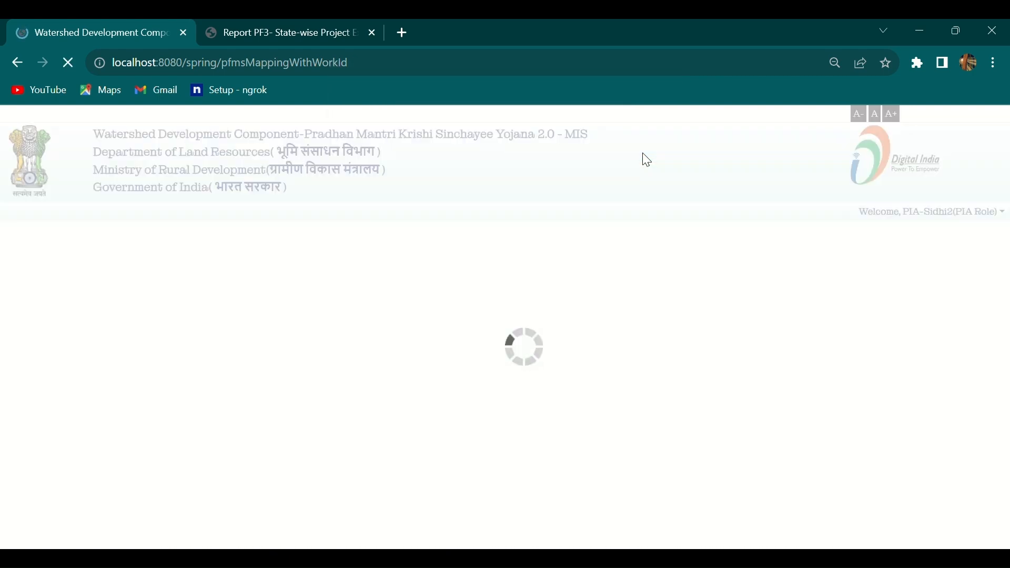
{"action": "scroll", "coordinate": [617, 261], "scroll_direction": "down", "scroll_amount": 2}
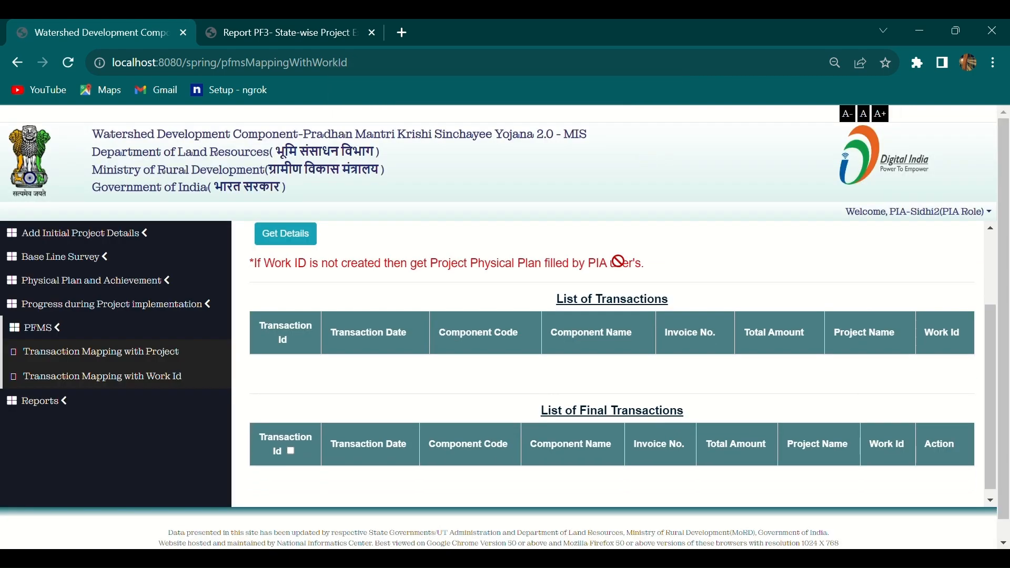
{"action": "scroll", "coordinate": [618, 261], "scroll_direction": "up", "scroll_amount": 2}
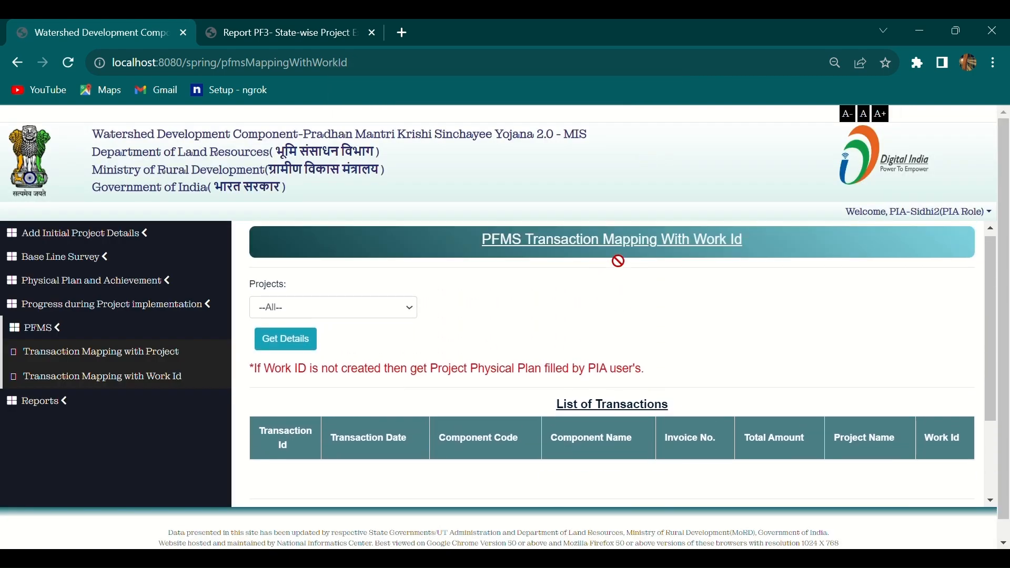
Fetch SIDHI-WDC - 2 /2021-22 details and review final transactions, including Check Dams 1768, 1547, 1326.
{"action": "left_click", "coordinate": [377, 308]}
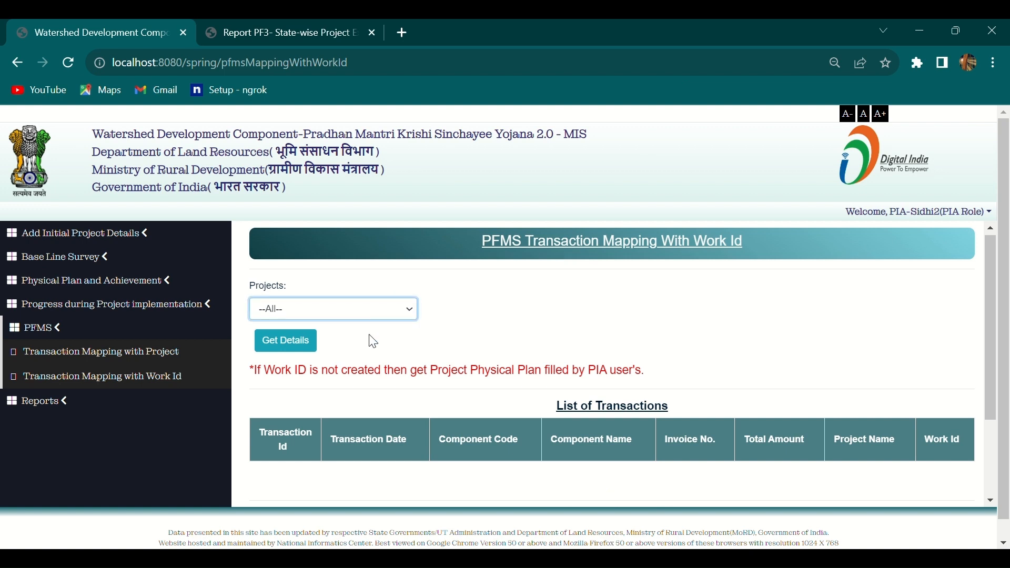
{"action": "key", "text": "Down"}
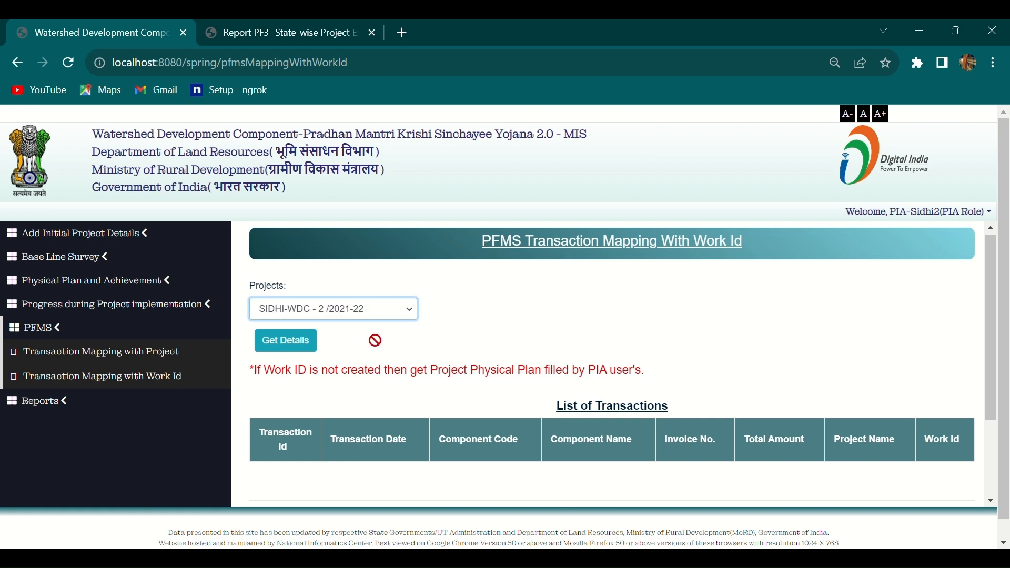
{"action": "left_click", "coordinate": [297, 357]}
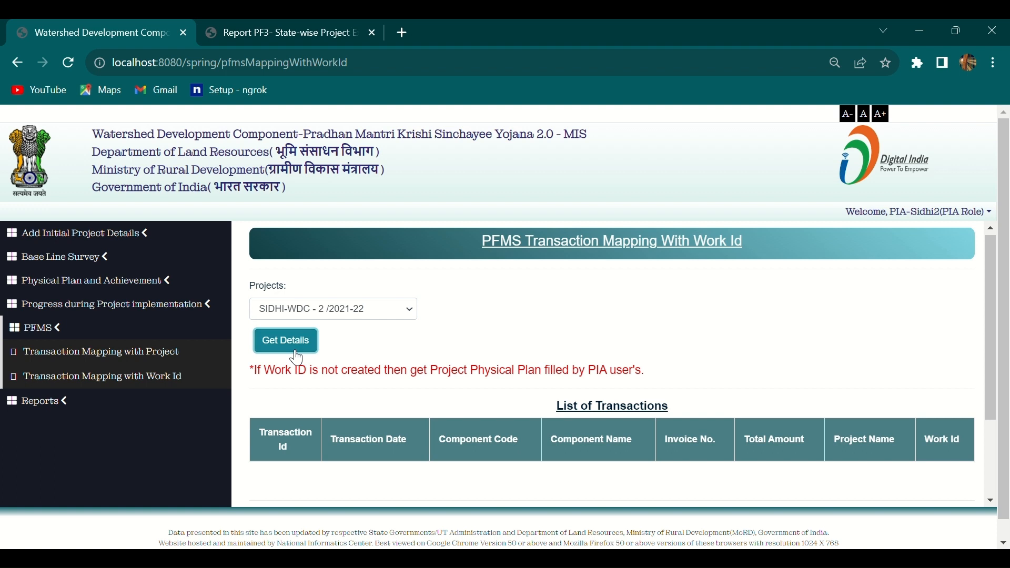
{"action": "left_click", "coordinate": [307, 342]}
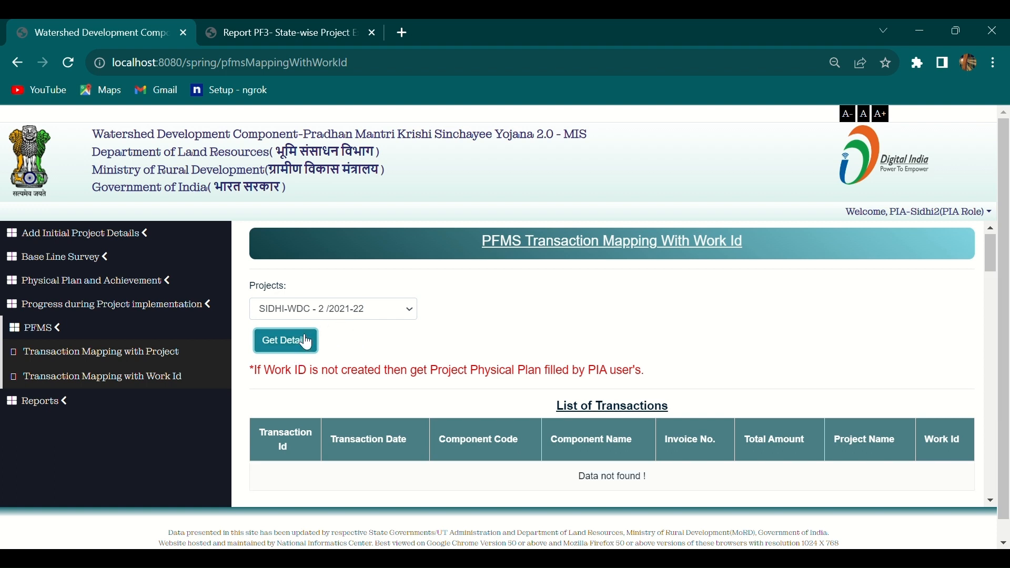
{"action": "scroll", "coordinate": [425, 351], "scroll_direction": "down", "scroll_amount": 4}
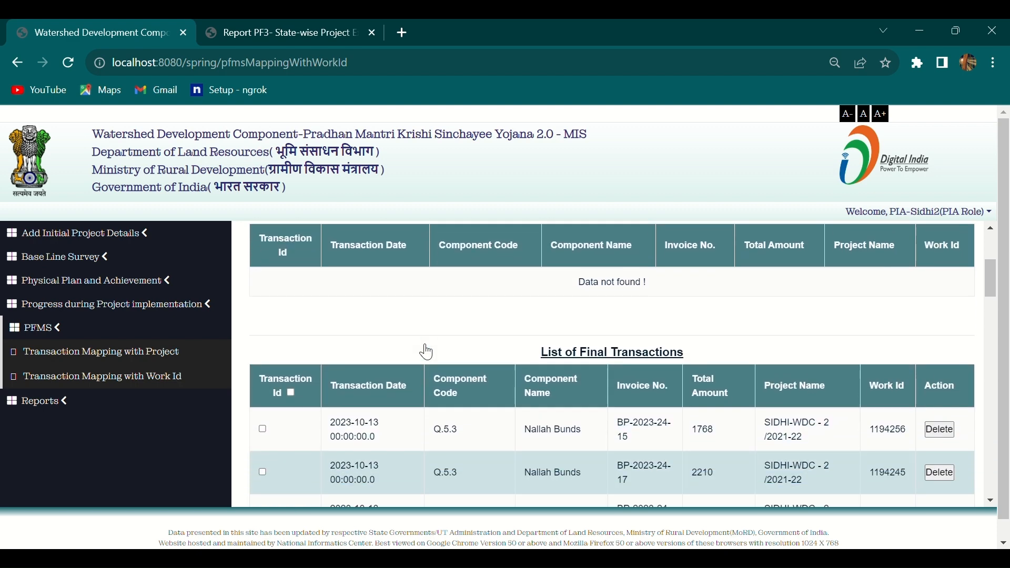
{"action": "scroll", "coordinate": [427, 352], "scroll_direction": "down", "scroll_amount": 1}
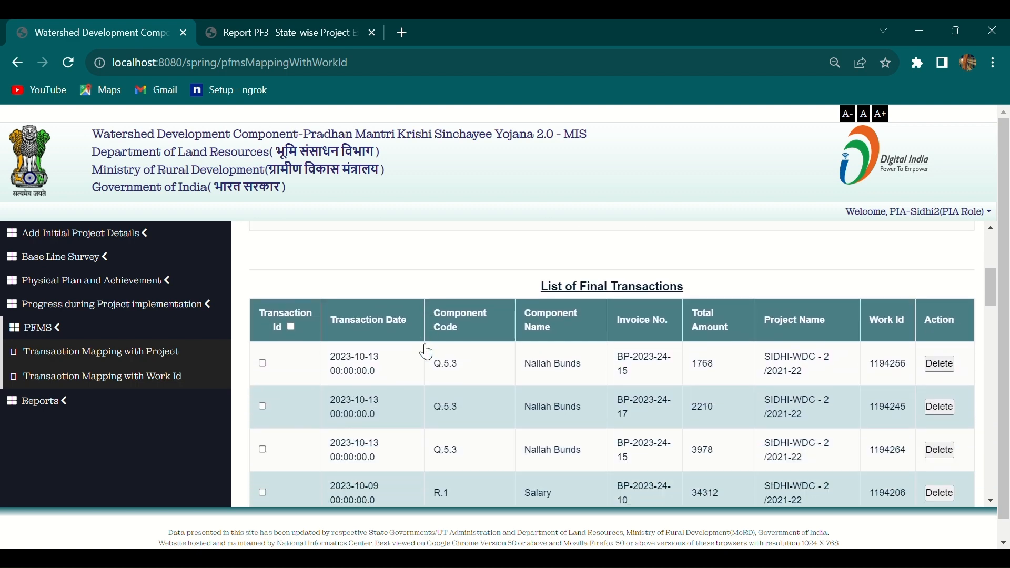
{"action": "scroll", "coordinate": [427, 351], "scroll_direction": "down", "scroll_amount": 10}
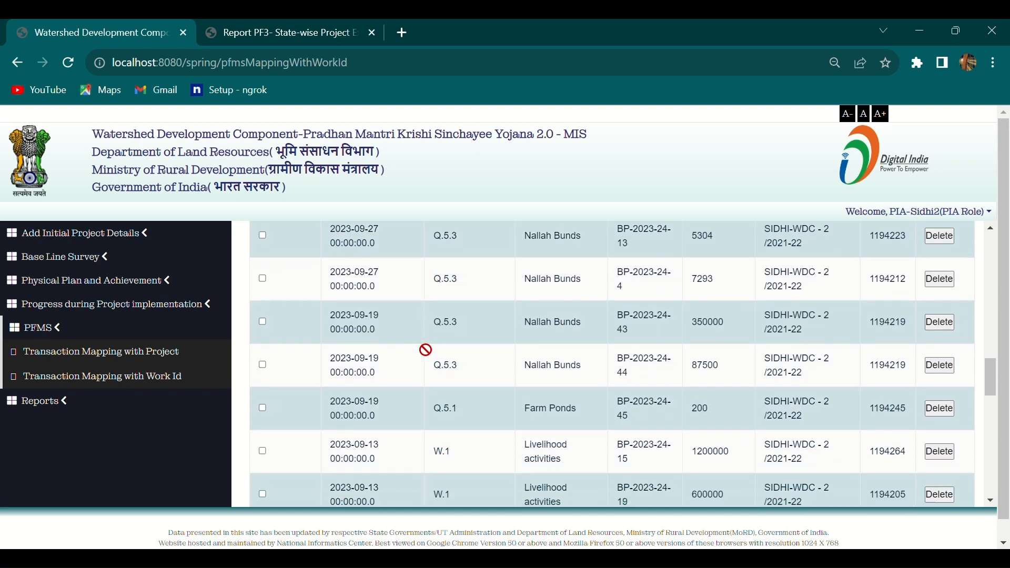
{"action": "scroll", "coordinate": [426, 350], "scroll_direction": "down", "scroll_amount": 8}
{"action": "scroll", "coordinate": [426, 350], "scroll_direction": "up", "scroll_amount": 3}
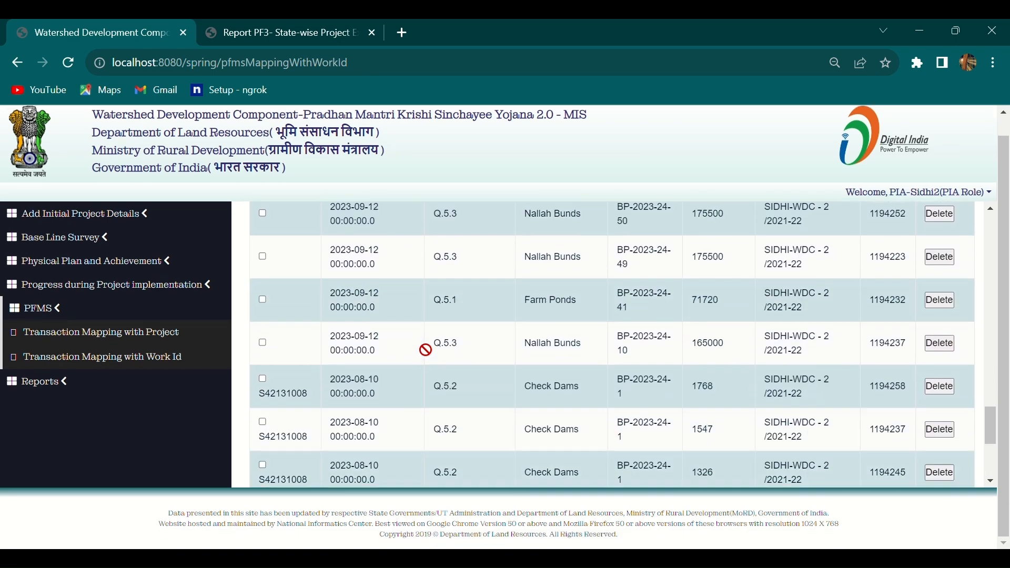
{"action": "scroll", "coordinate": [426, 350], "scroll_direction": "up", "scroll_amount": 6}
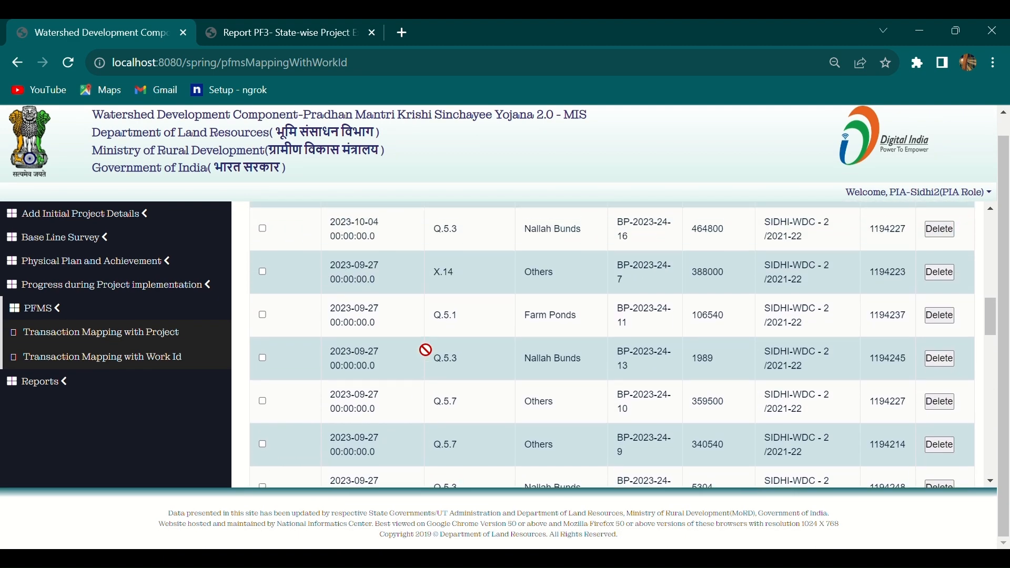
Delete the 1768 Nallah Bunds row from List of Final Transactions and accept the success alert.
{"action": "scroll", "coordinate": [426, 350], "scroll_direction": "up", "scroll_amount": 5}
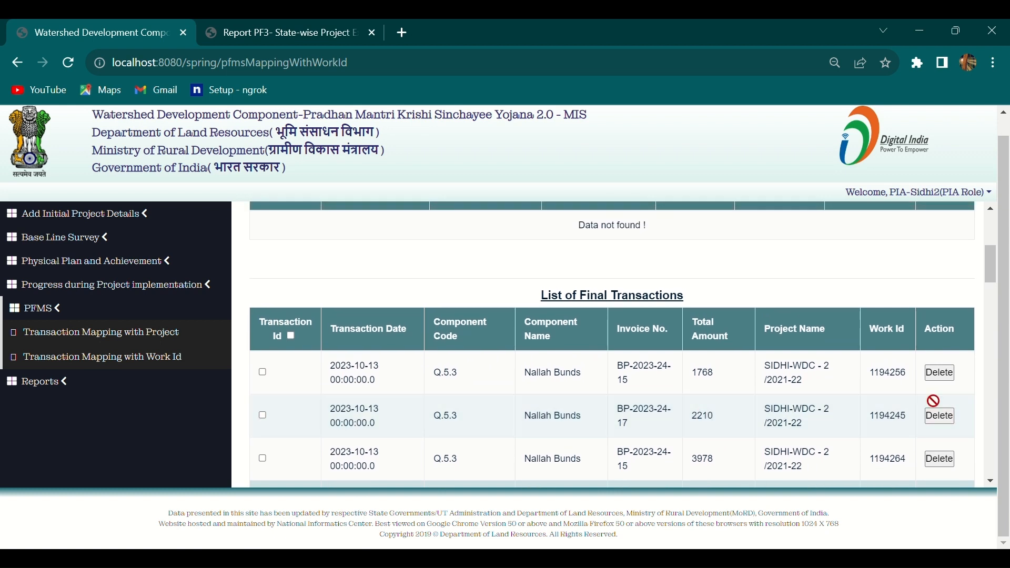
{"action": "left_click", "coordinate": [943, 380]}
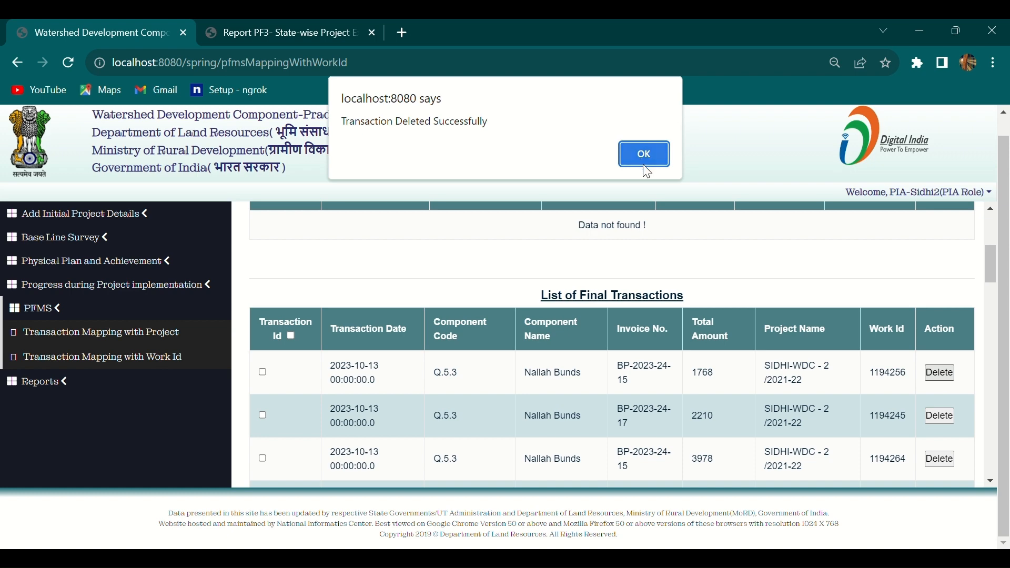
{"action": "left_click", "coordinate": [640, 150]}
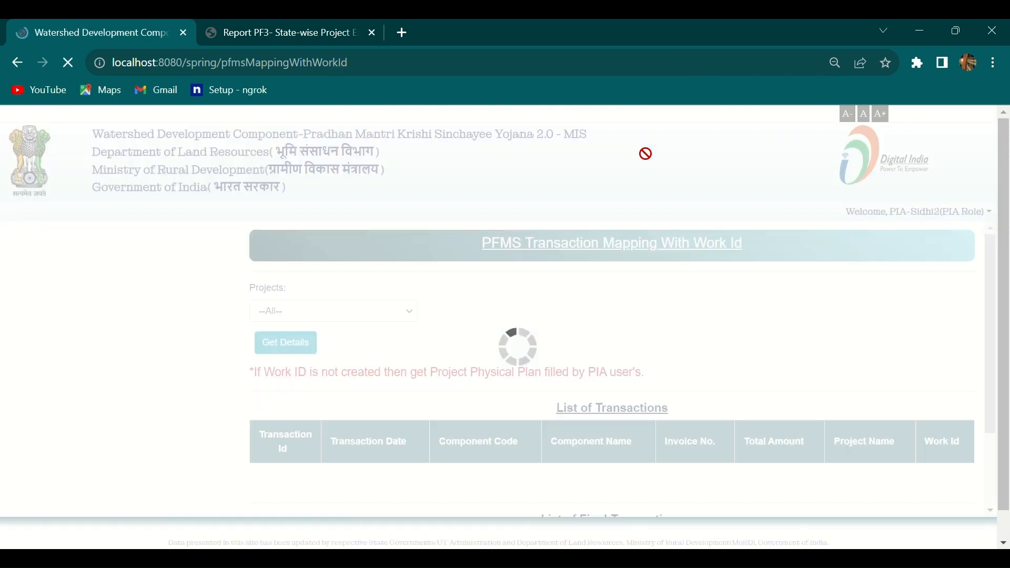
Reload SIDHI-WDC - 2 /2021-22 and review final transactions, now starting with Nallah Bunds 3978 and 2210.
{"action": "scroll", "coordinate": [626, 276], "scroll_direction": "down", "scroll_amount": 2}
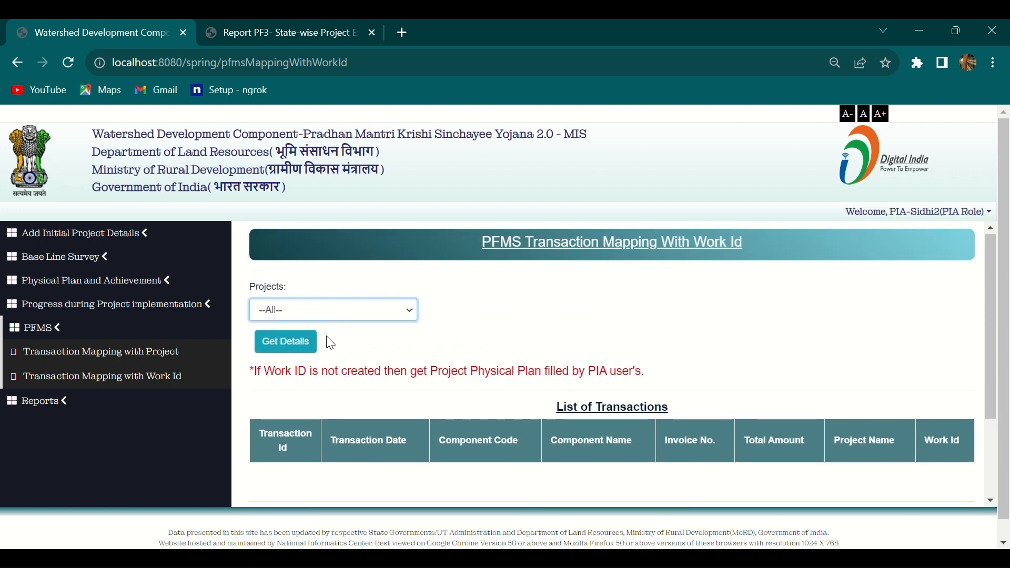
{"action": "key", "text": "Down"}
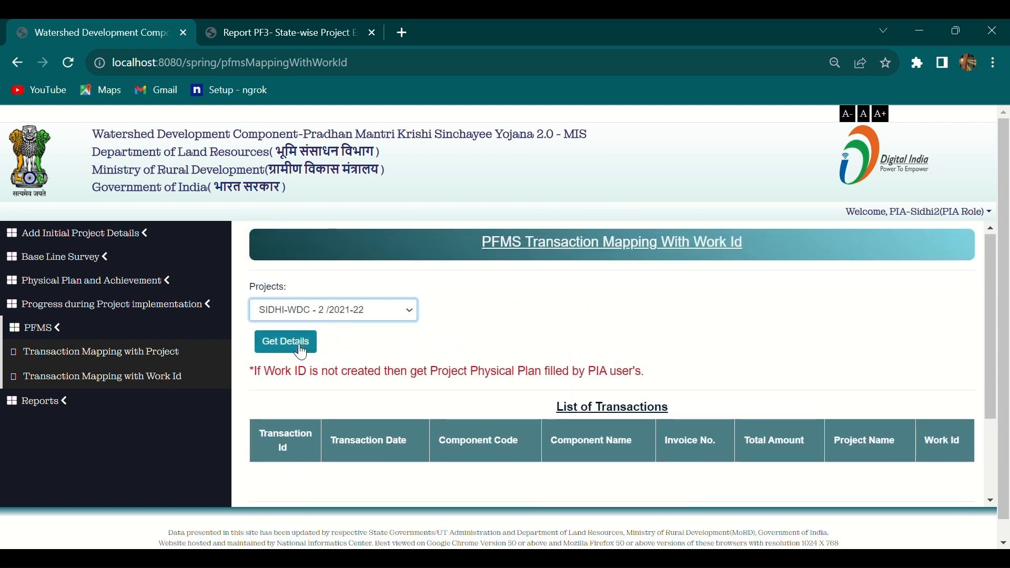
{"action": "left_click", "coordinate": [302, 351]}
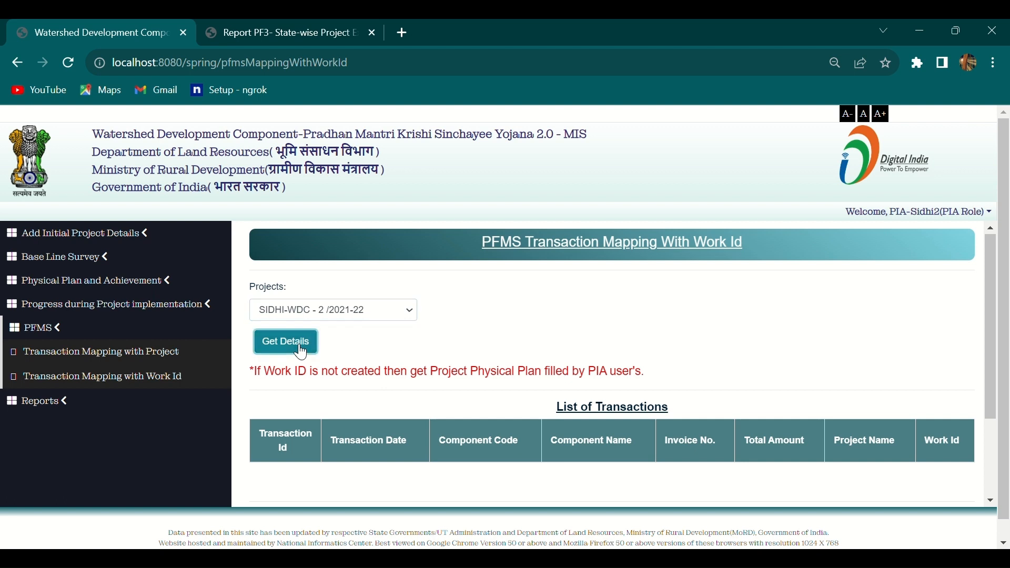
{"action": "scroll", "coordinate": [518, 353], "scroll_direction": "down", "scroll_amount": 1}
{"action": "scroll", "coordinate": [519, 354], "scroll_direction": "up", "scroll_amount": 1}
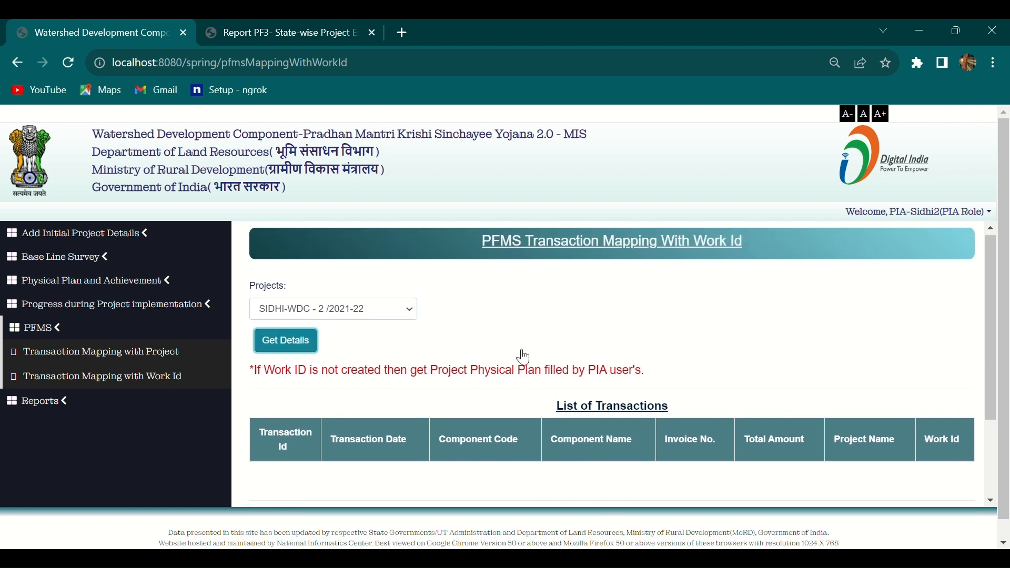
{"action": "scroll", "coordinate": [523, 358], "scroll_direction": "down", "scroll_amount": 2}
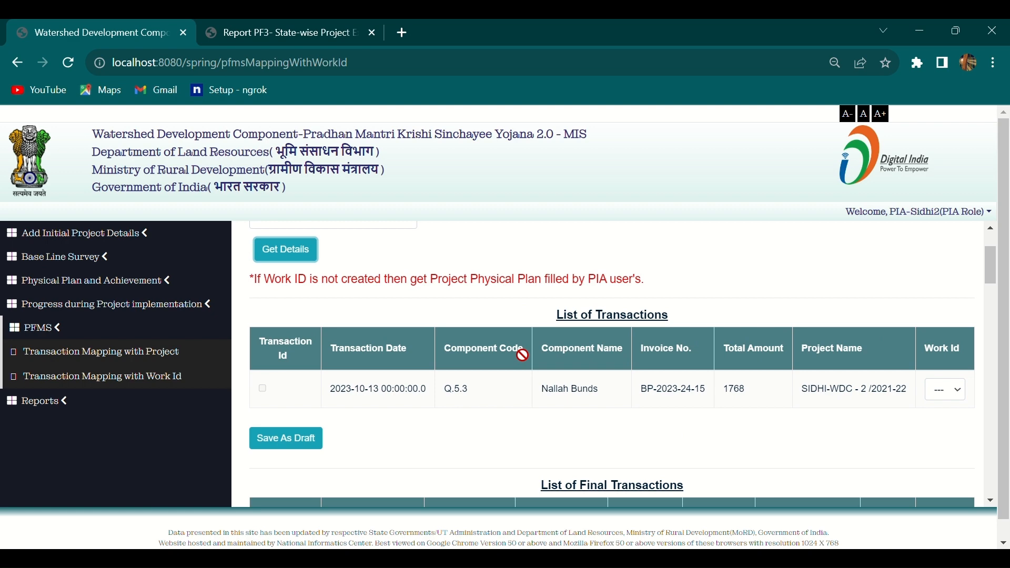
{"action": "scroll", "coordinate": [522, 355], "scroll_direction": "down", "scroll_amount": 2}
{"action": "scroll", "coordinate": [522, 355], "scroll_direction": "down", "scroll_amount": 2}
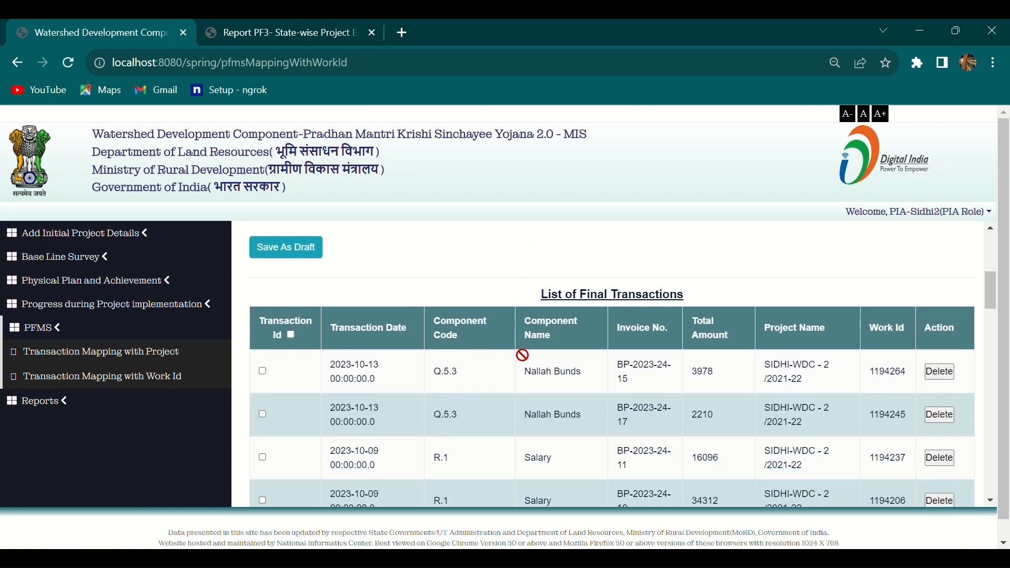
{"action": "scroll", "coordinate": [523, 355], "scroll_direction": "down", "scroll_amount": 10}
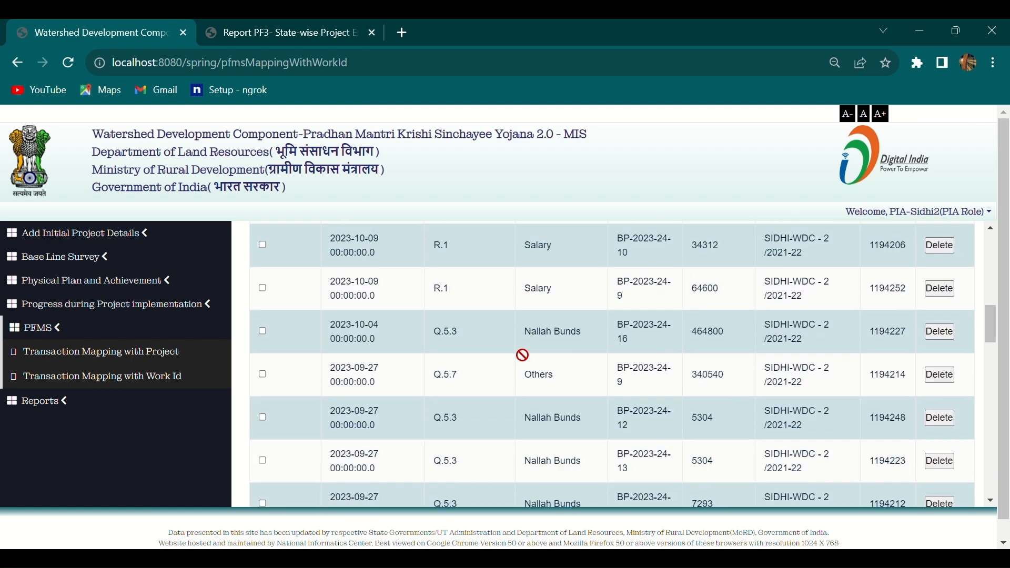
{"action": "scroll", "coordinate": [522, 355], "scroll_direction": "down", "scroll_amount": 10}
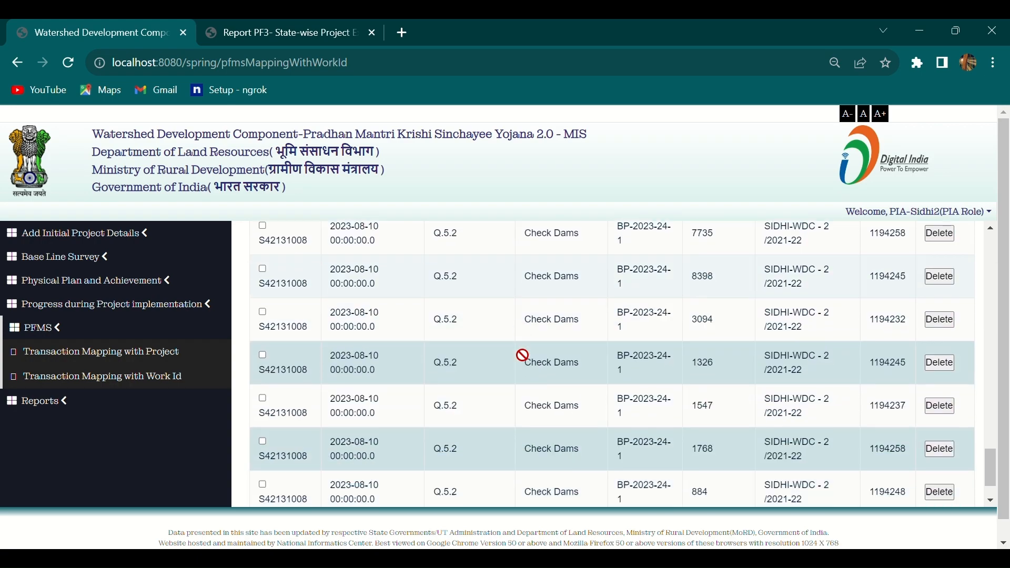
{"action": "scroll", "coordinate": [522, 355], "scroll_direction": "up", "scroll_amount": 20}
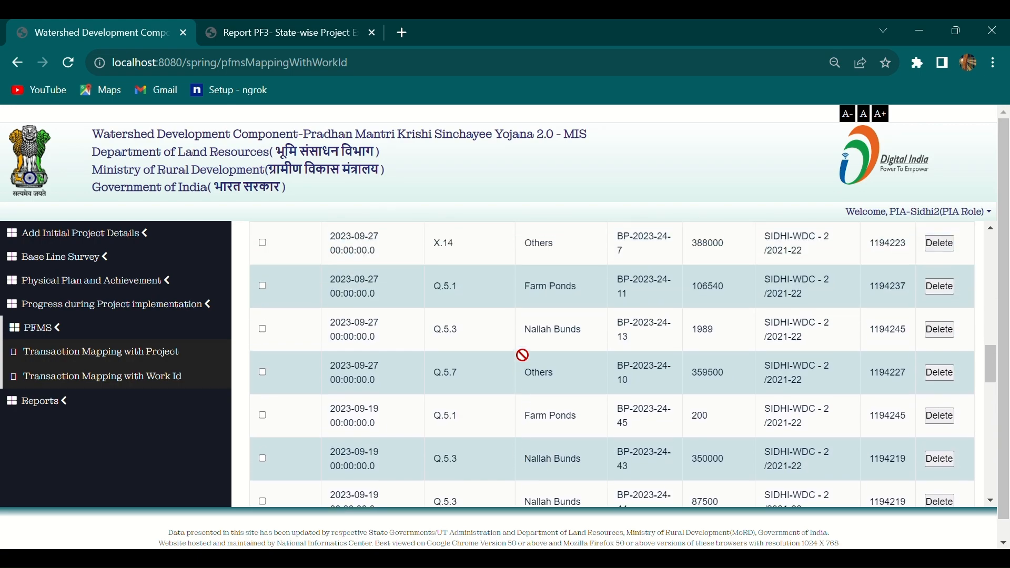
{"action": "scroll", "coordinate": [523, 355], "scroll_direction": "down", "scroll_amount": 15}
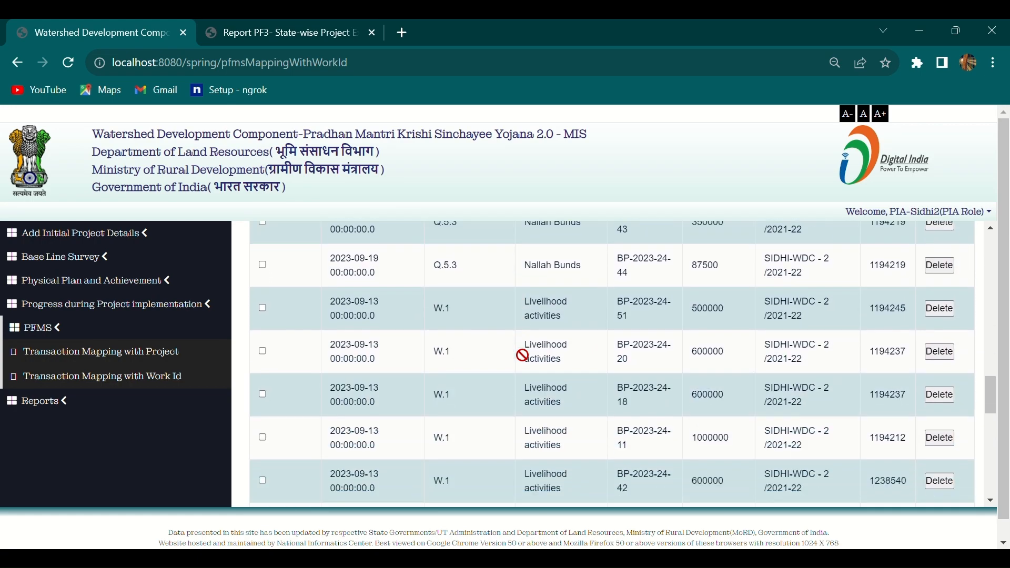
{"action": "scroll", "coordinate": [522, 355], "scroll_direction": "down", "scroll_amount": 5}
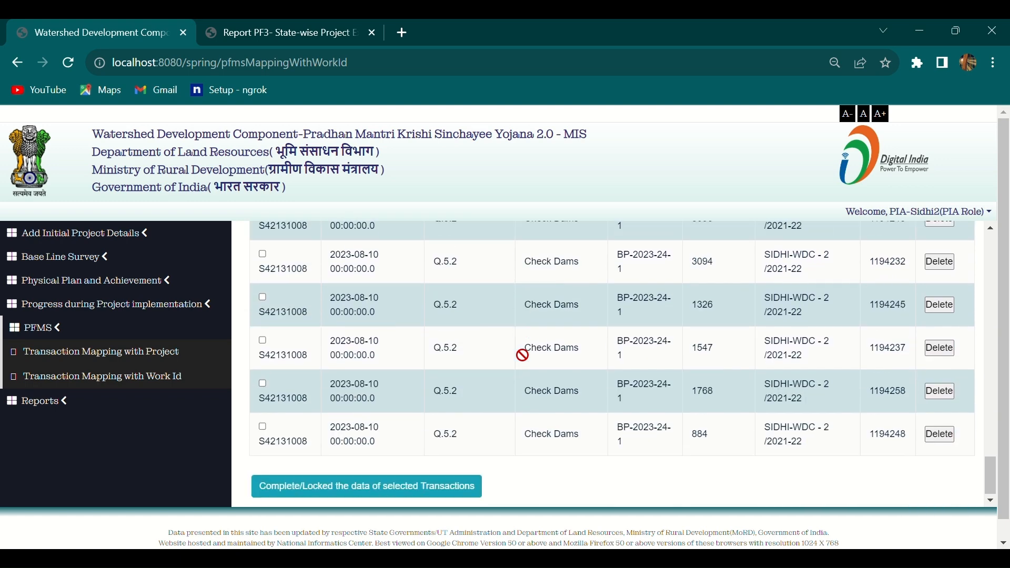
{"action": "scroll", "coordinate": [522, 355], "scroll_direction": "up", "scroll_amount": 12}
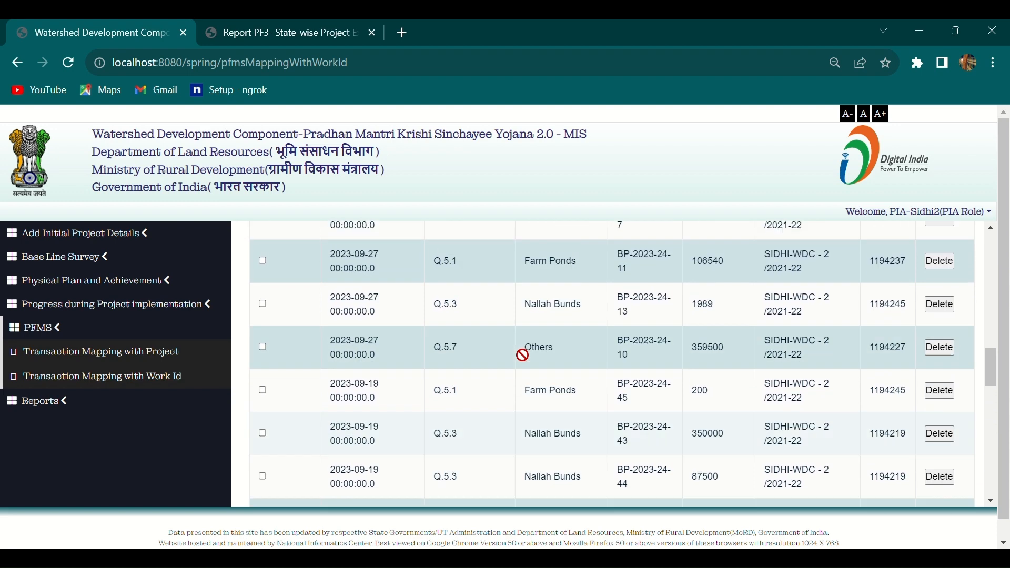
{"action": "scroll", "coordinate": [522, 355], "scroll_direction": "up", "scroll_amount": 10}
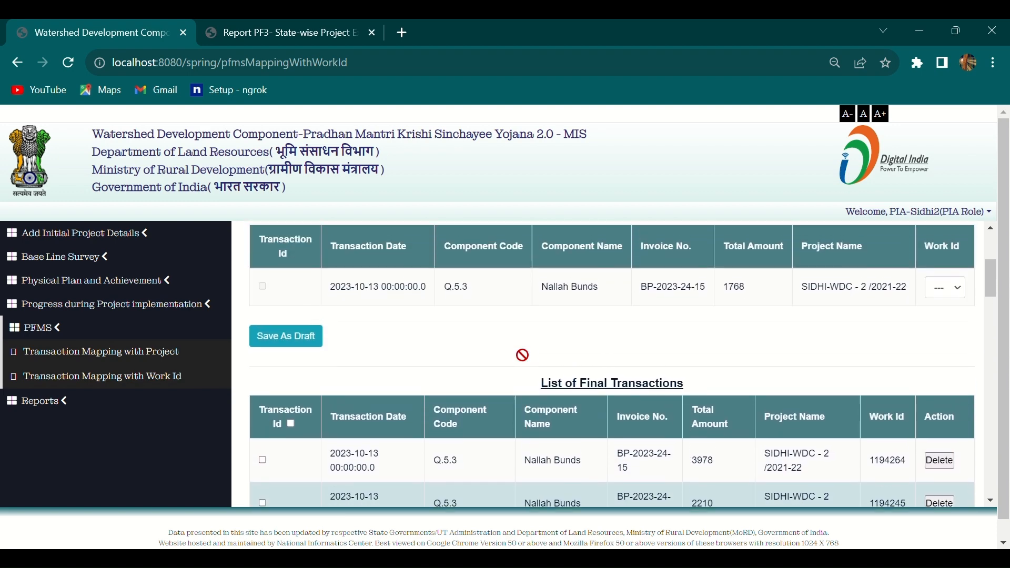
{"action": "scroll", "coordinate": [522, 355], "scroll_direction": "up", "scroll_amount": 1}
{"action": "scroll", "coordinate": [379, 440], "scroll_direction": "down", "scroll_amount": 3}
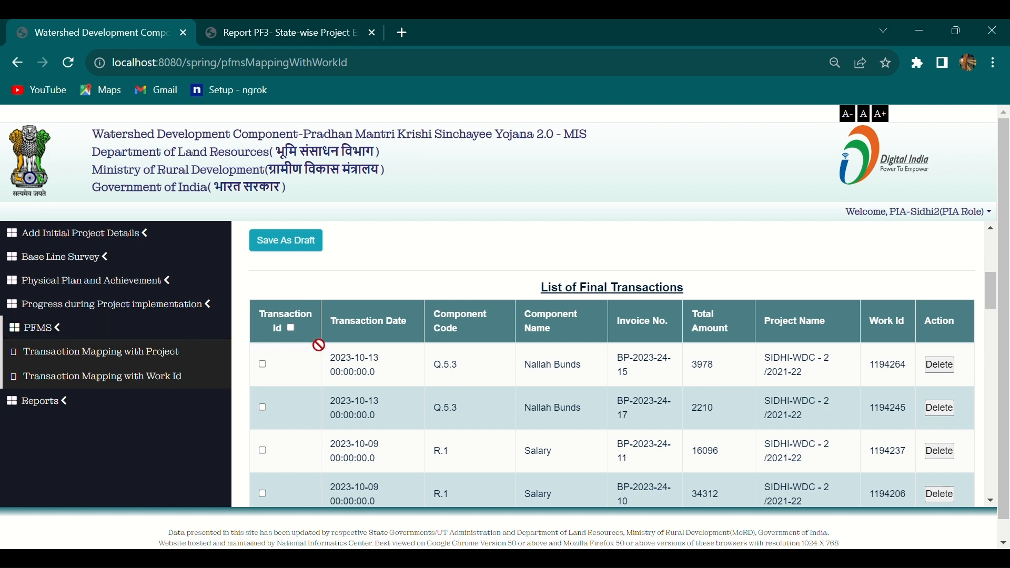
{"action": "scroll", "coordinate": [342, 350], "scroll_direction": "down", "scroll_amount": 1}
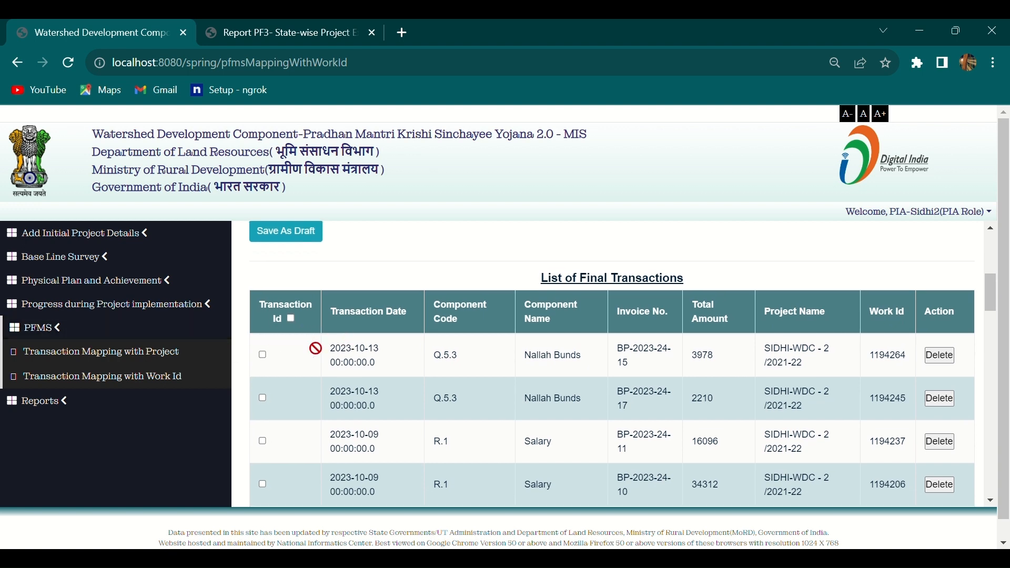
Tick the two 2023-10-13 Nallah Bunds rows and complete/lock them, confirming Yes and OK.
{"action": "left_click", "coordinate": [292, 318]}
{"action": "left_click", "coordinate": [290, 319]}
{"action": "scroll", "coordinate": [323, 337], "scroll_direction": "down", "scroll_amount": 1}
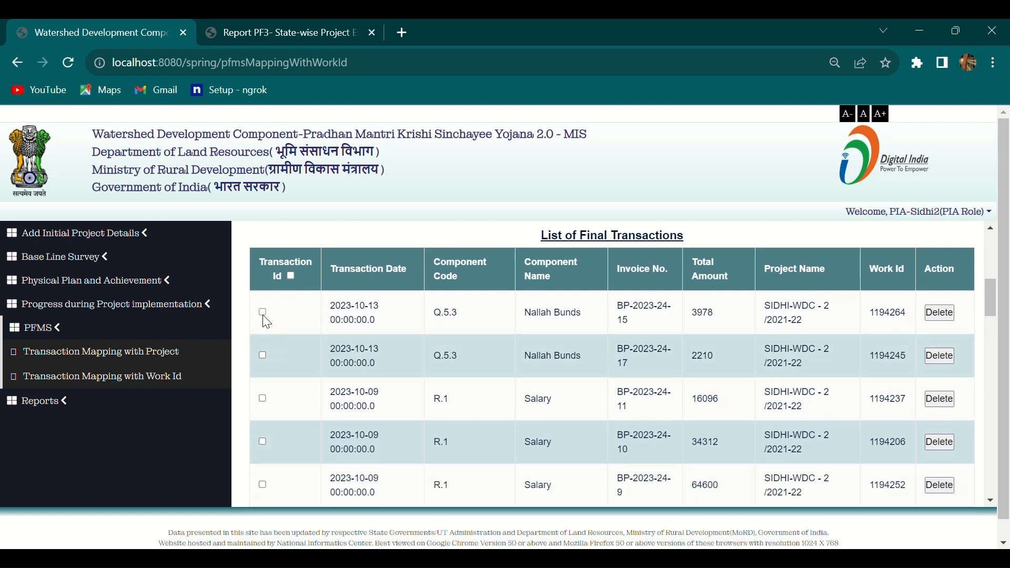
{"action": "left_click", "coordinate": [263, 314]}
{"action": "left_click", "coordinate": [263, 357]}
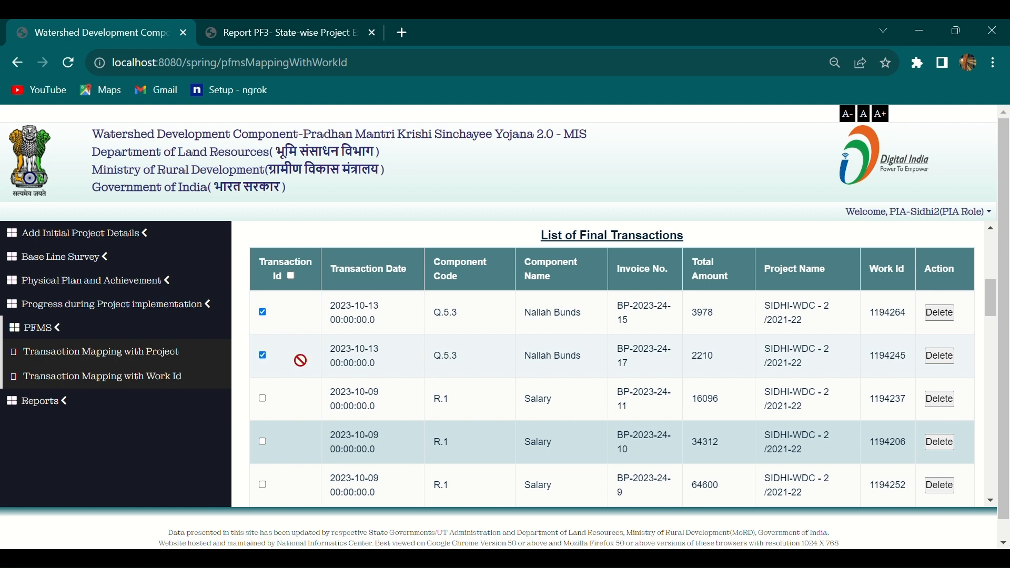
{"action": "scroll", "coordinate": [431, 389], "scroll_direction": "down", "scroll_amount": 10}
{"action": "scroll", "coordinate": [434, 389], "scroll_direction": "down", "scroll_amount": 10}
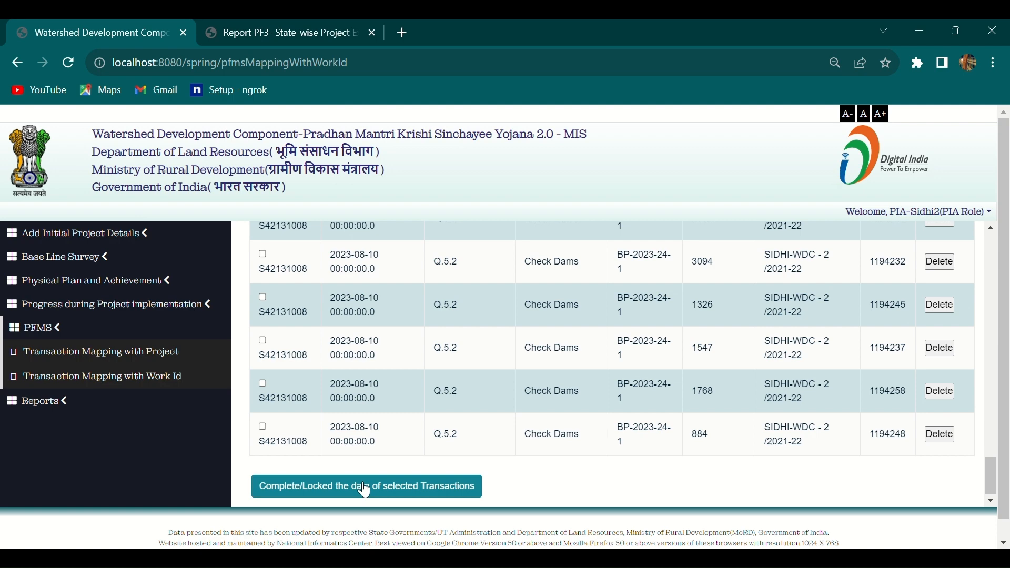
{"action": "left_click", "coordinate": [366, 489]}
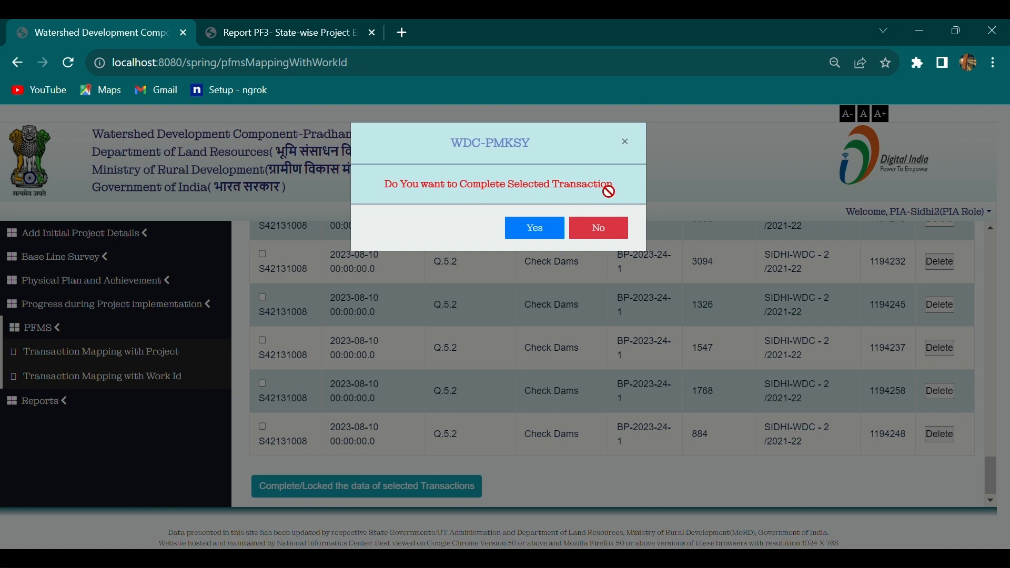
{"action": "left_click", "coordinate": [556, 230]}
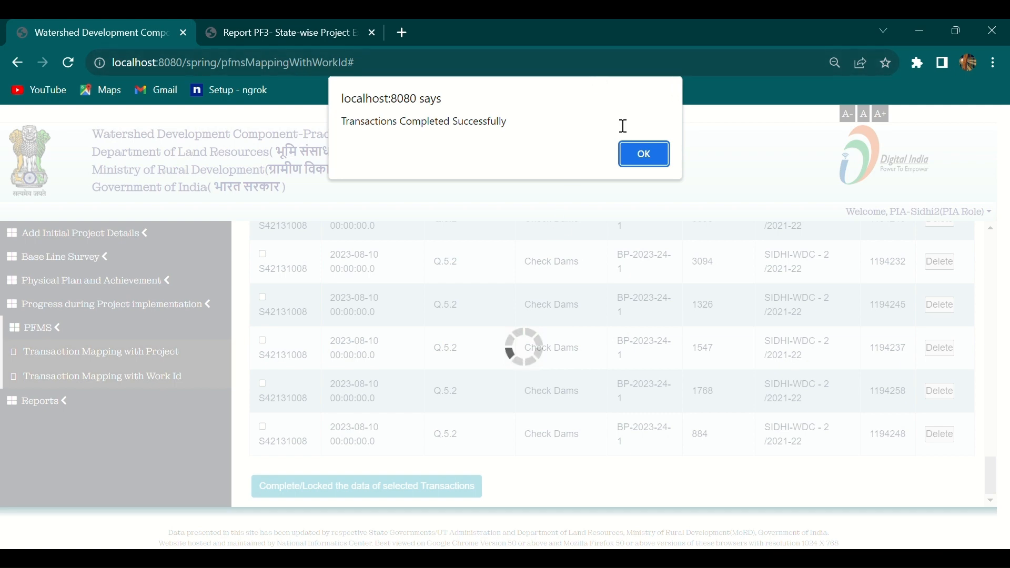
{"action": "left_click", "coordinate": [634, 154]}
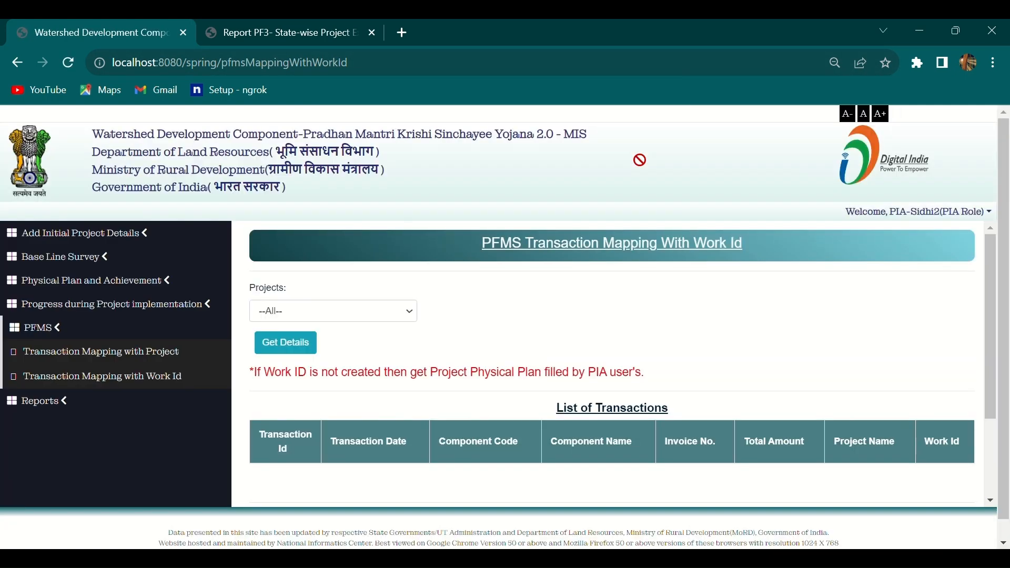
Reselect SIDHI-WDC - 2 /2021-22, run Get Details, and view remaining final transactions from 2023-10-09 Salary.
{"action": "left_click", "coordinate": [344, 316]}
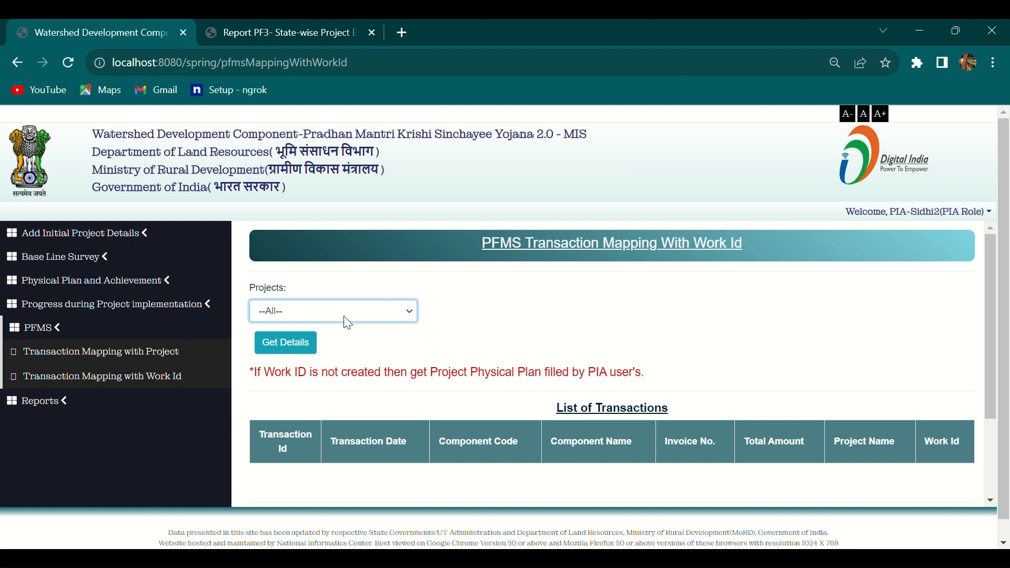
{"action": "left_click", "coordinate": [347, 348]}
{"action": "left_click", "coordinate": [303, 351]}
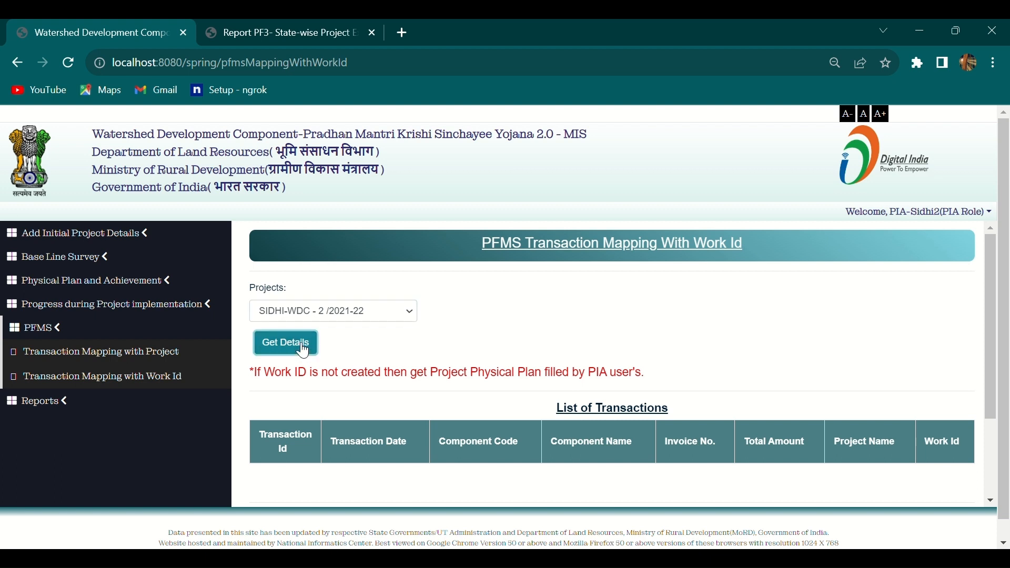
{"action": "scroll", "coordinate": [447, 350], "scroll_direction": "down", "scroll_amount": 2}
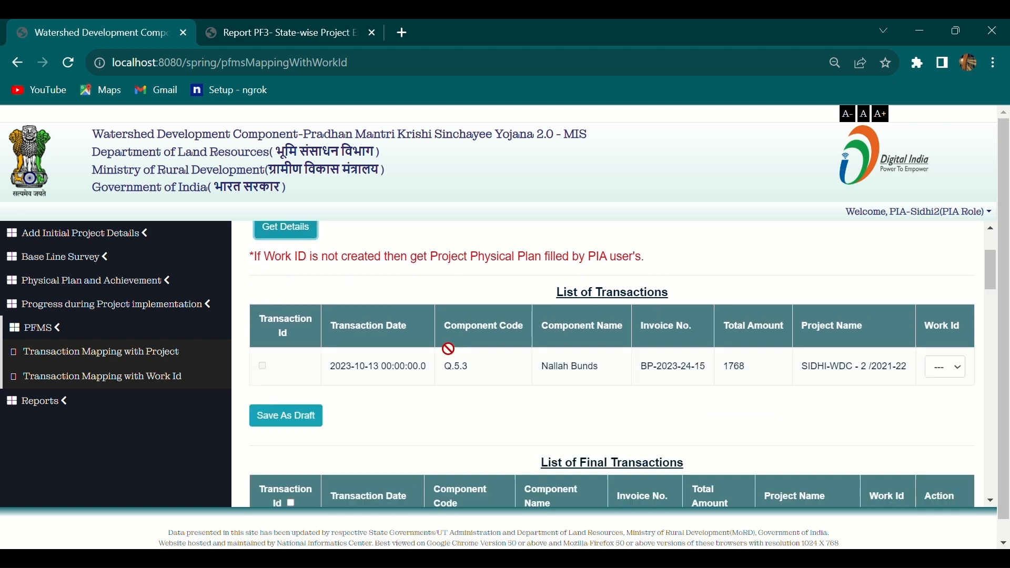
{"action": "scroll", "coordinate": [448, 348], "scroll_direction": "down", "scroll_amount": 3}
{"action": "scroll", "coordinate": [448, 349], "scroll_direction": "down", "scroll_amount": 2}
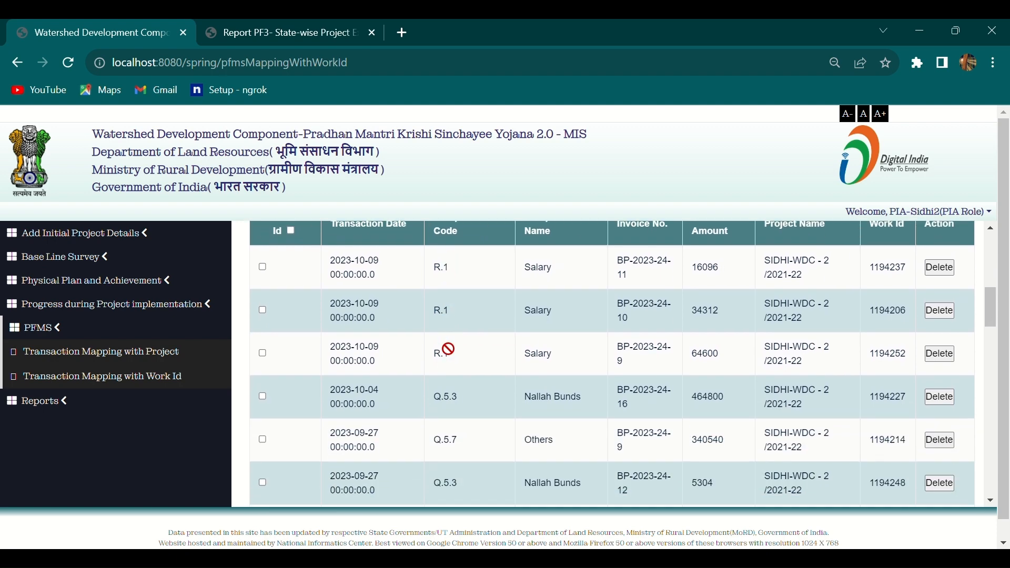
{"action": "scroll", "coordinate": [448, 349], "scroll_direction": "down", "scroll_amount": 3}
{"action": "scroll", "coordinate": [448, 349], "scroll_direction": "up", "scroll_amount": 6}
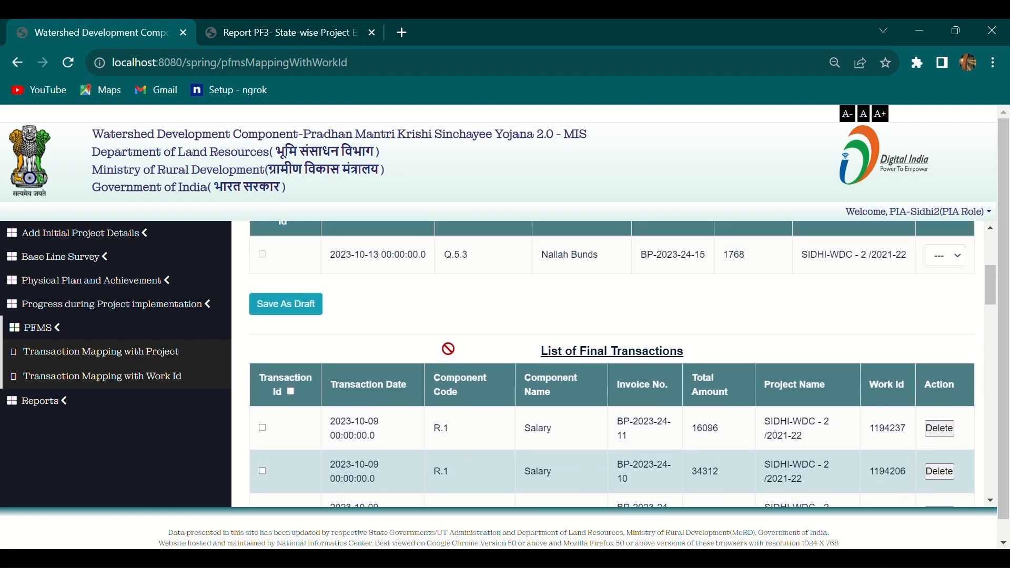
Tick the Transaction Id header select-all box so every row, including Check Dams, is ticked.
{"action": "left_click", "coordinate": [292, 393]}
{"action": "scroll", "coordinate": [411, 411], "scroll_direction": "down", "scroll_amount": 6}
{"action": "scroll", "coordinate": [411, 411], "scroll_direction": "down", "scroll_amount": 7}
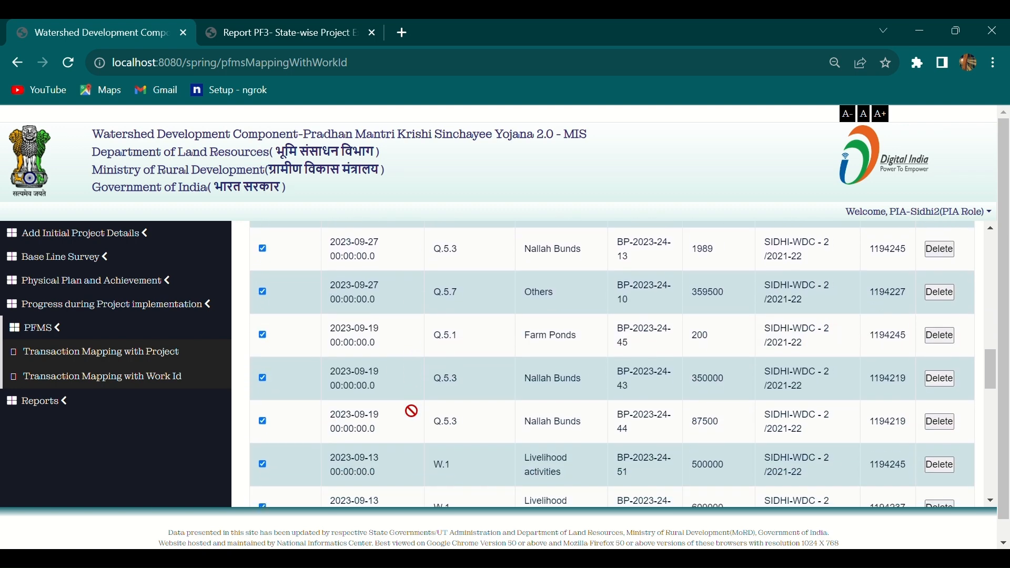
{"action": "scroll", "coordinate": [412, 411], "scroll_direction": "up", "scroll_amount": 15}
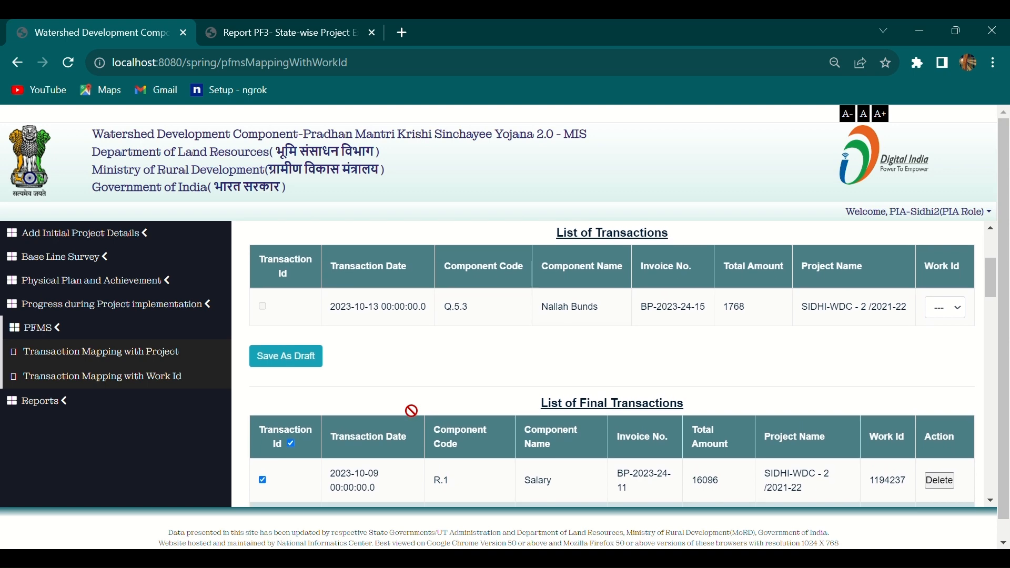
{"action": "scroll", "coordinate": [666, 410], "scroll_direction": "down", "scroll_amount": 8}
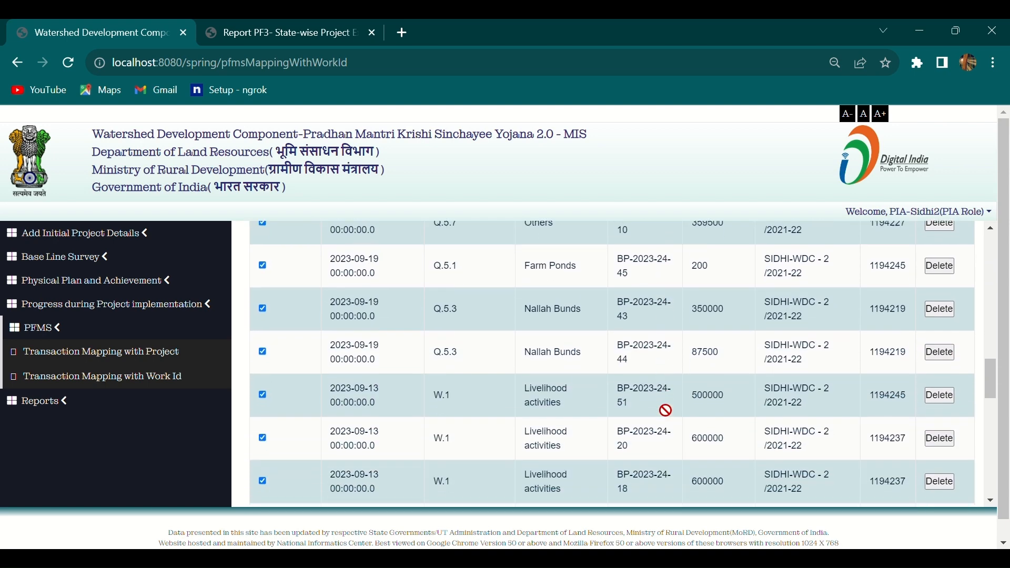
{"action": "scroll", "coordinate": [665, 410], "scroll_direction": "up", "scroll_amount": 8}
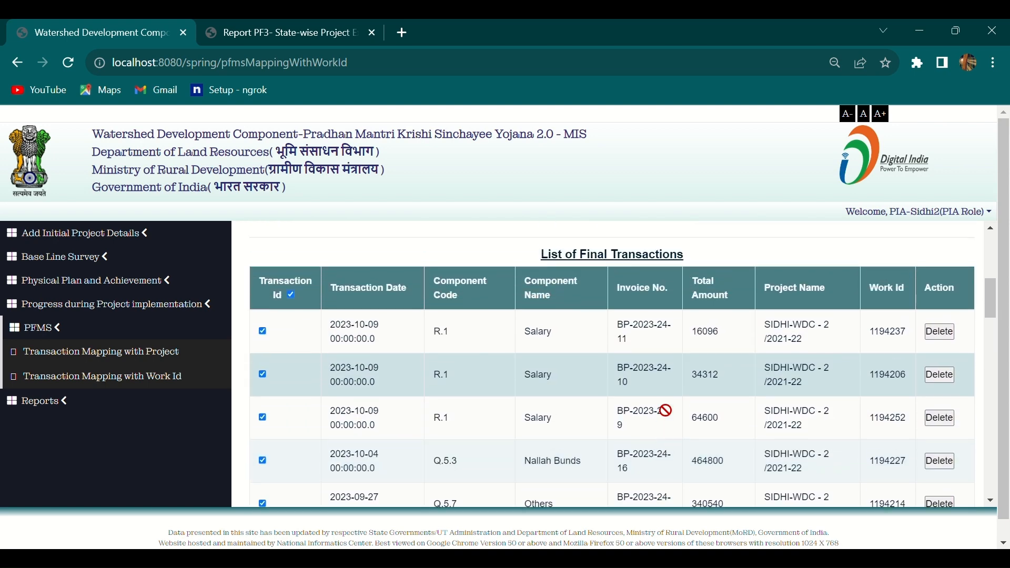
{"action": "scroll", "coordinate": [665, 411], "scroll_direction": "down", "scroll_amount": 15}
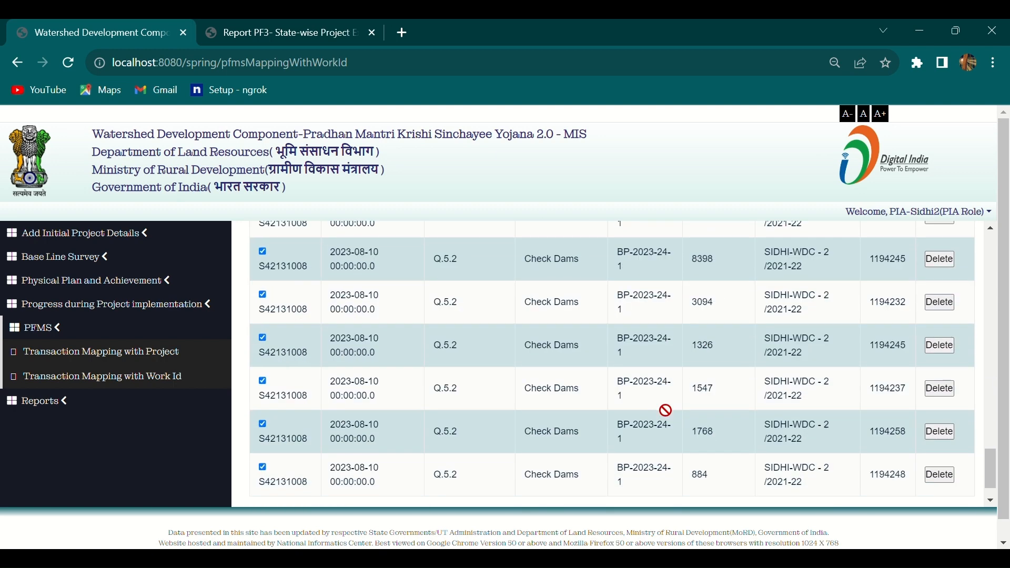
{"action": "scroll", "coordinate": [666, 410], "scroll_direction": "down", "scroll_amount": 1}
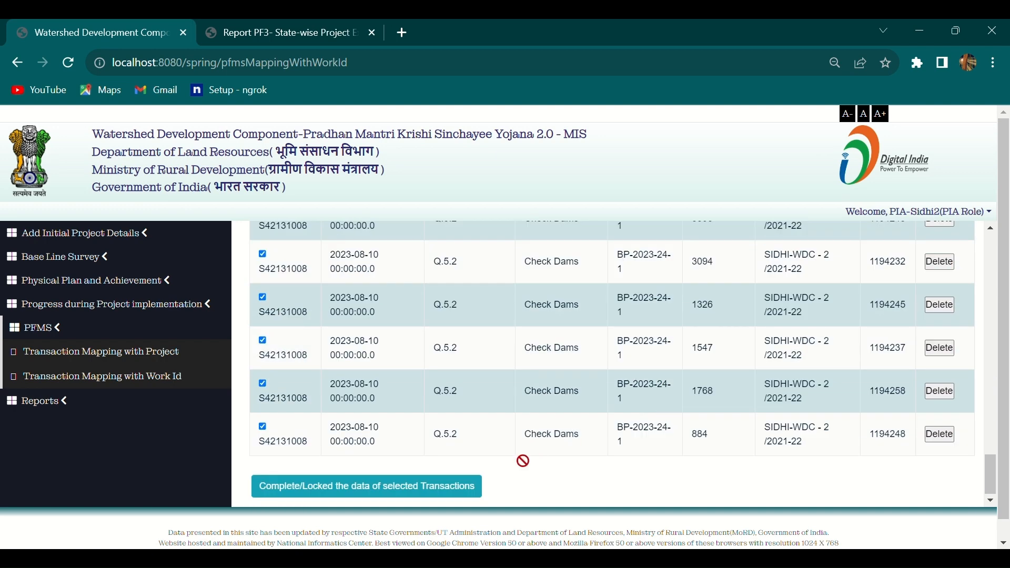
Complete and lock the ticked SIDHI-WDC-2 final transactions, confirming Yes and acknowledging the success alert.
{"action": "left_click", "coordinate": [435, 490]}
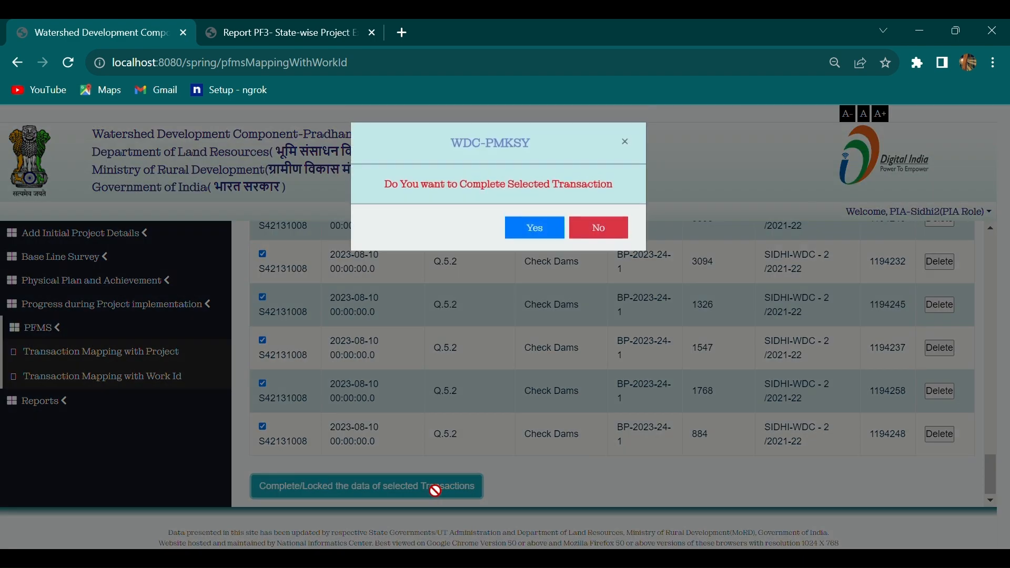
{"action": "left_click", "coordinate": [555, 226]}
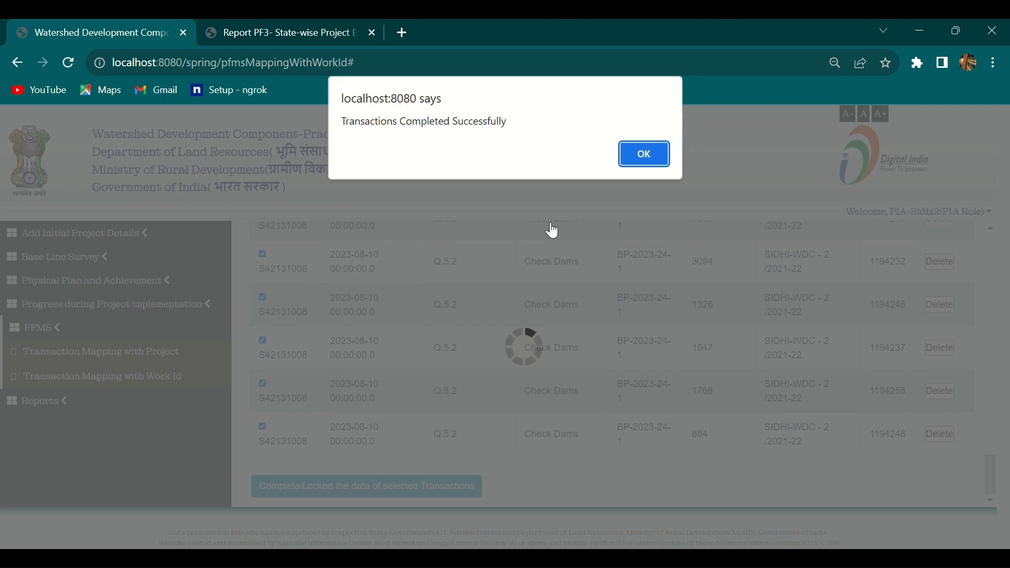
{"action": "left_click", "coordinate": [643, 164]}
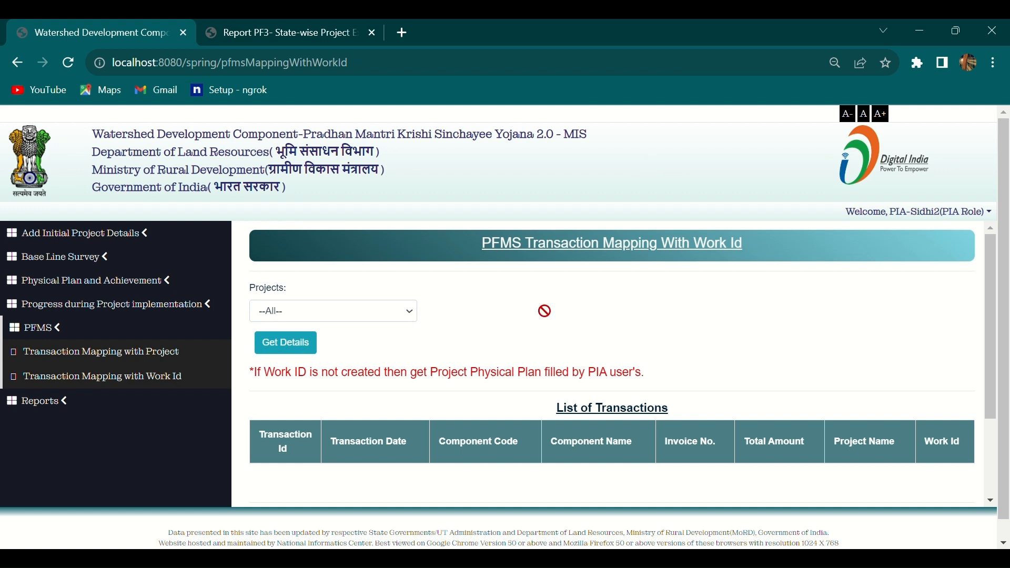
{"action": "scroll", "coordinate": [576, 345], "scroll_direction": "down", "scroll_amount": 2}
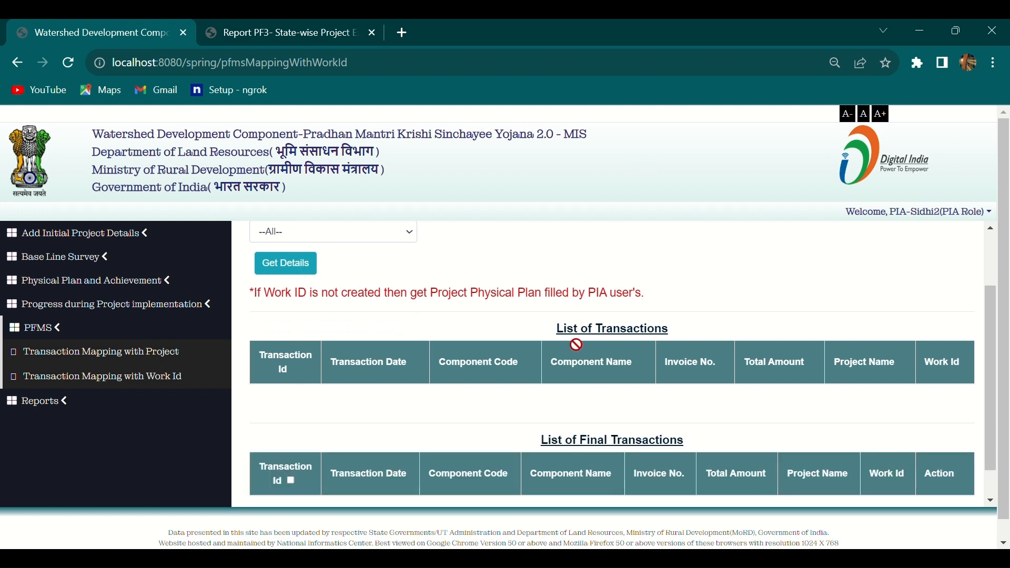